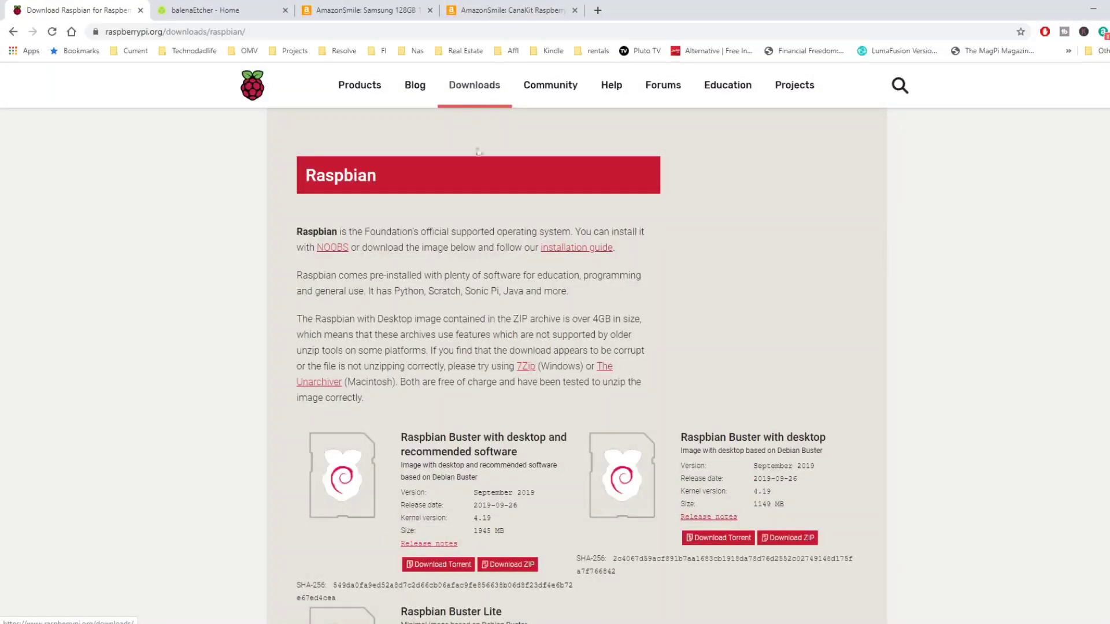
# Scroll to Raspbian Buster Lite, check the balenaEtcher site, then view the Samsung 32GB EVO Select microSD listing
pyautogui.scroll(-5, 458, 312)
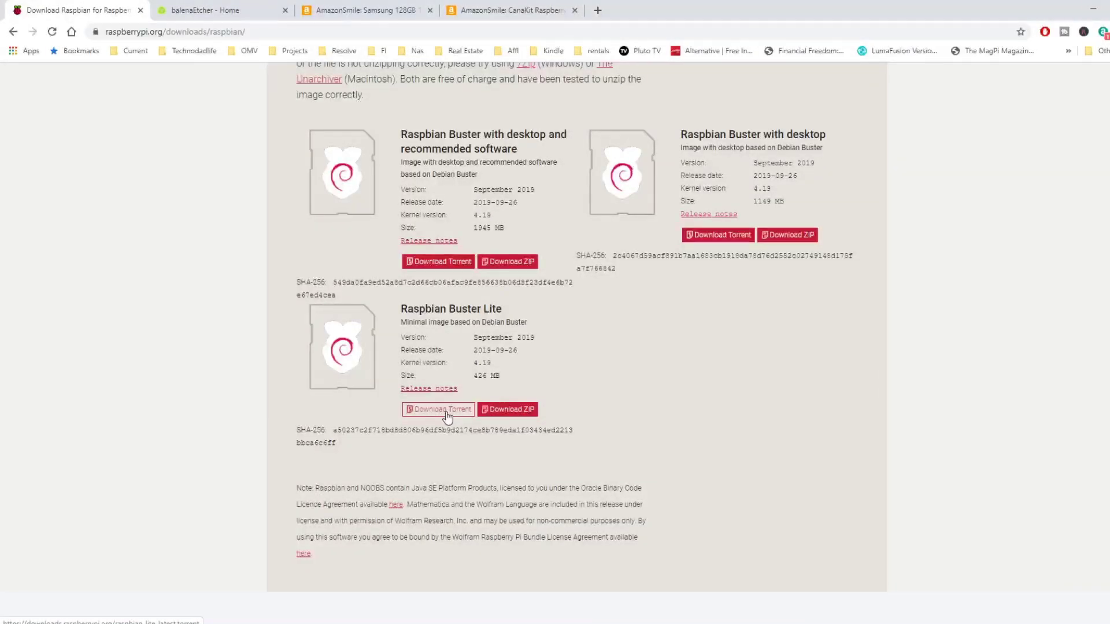
pyautogui.click(208, 12)
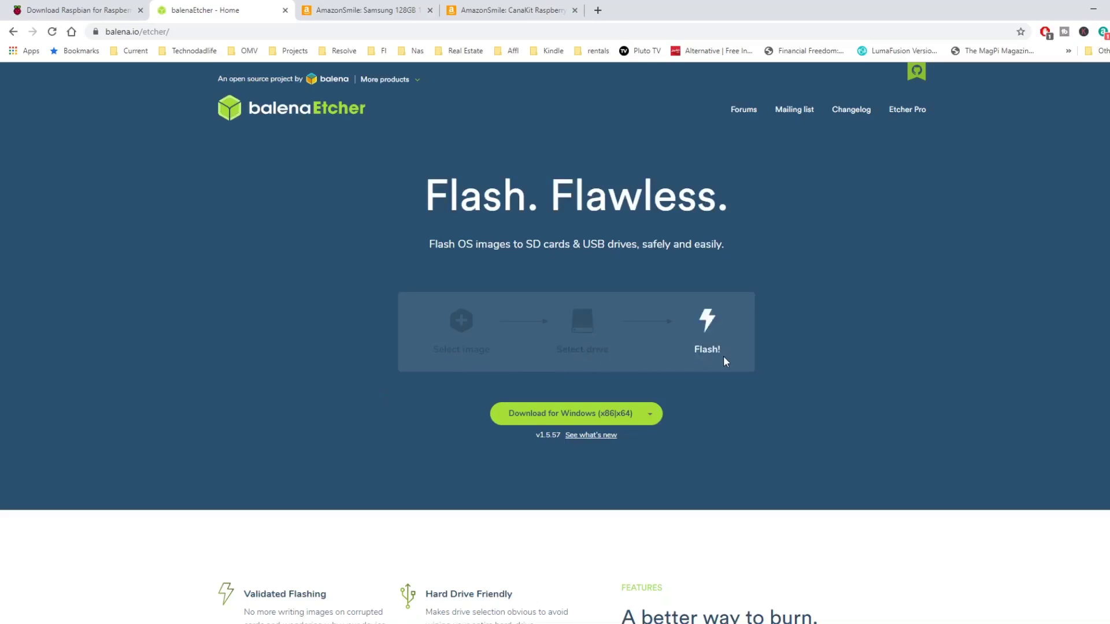
pyautogui.click(373, 10)
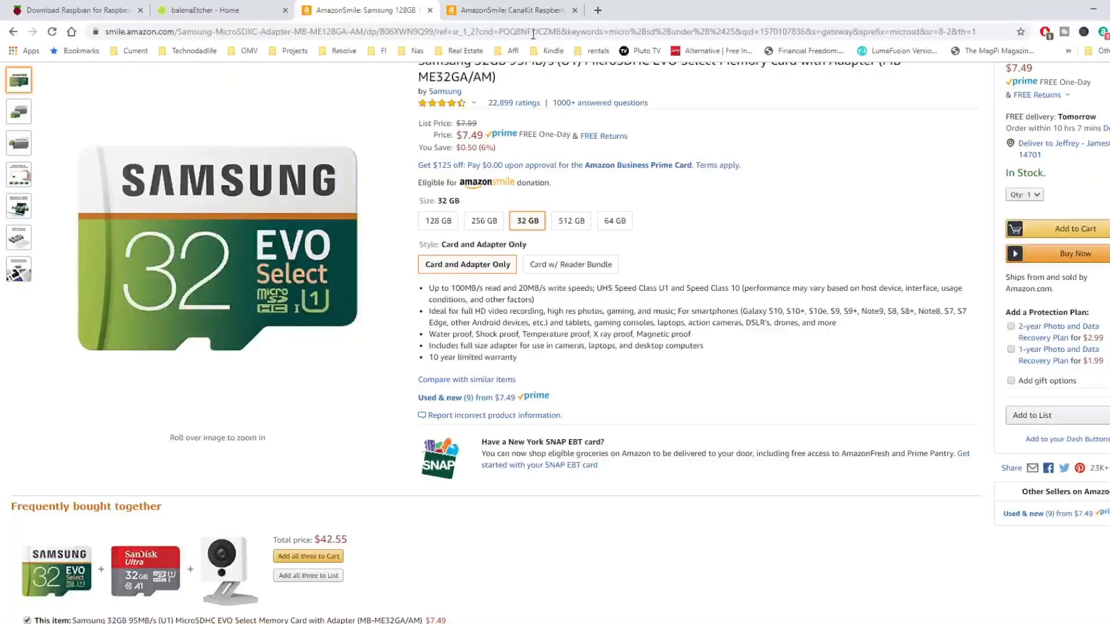
# Review the CanaKit Raspberry Pi 4 4GB Basic Starter Kit listing, then go back to balenaEtcher
pyautogui.click(519, 9)
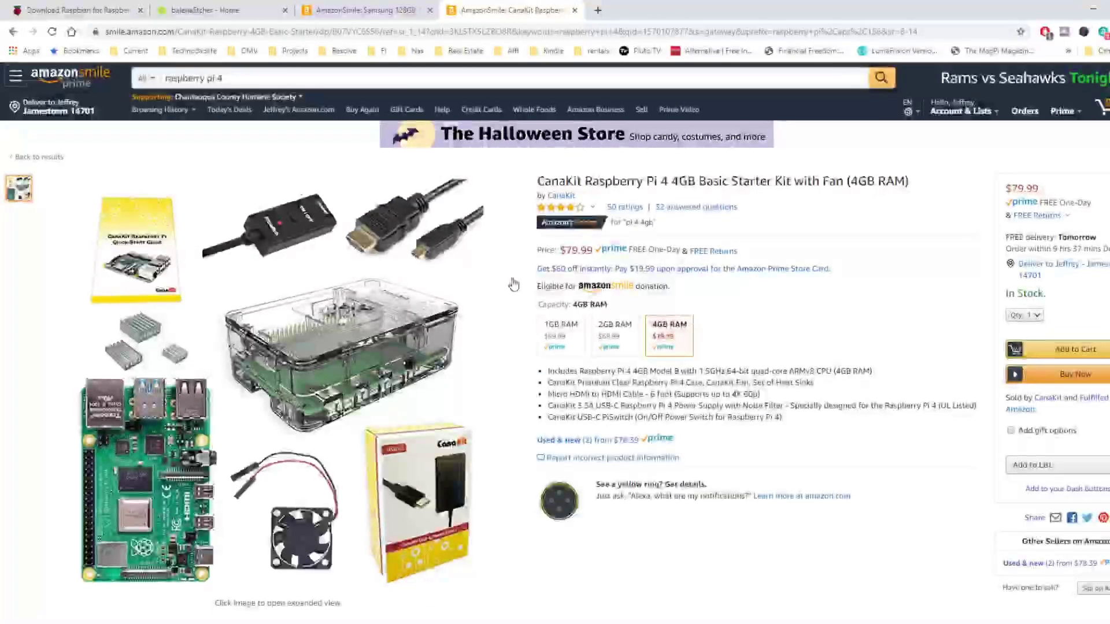
pyautogui.moveTo(359, 428)
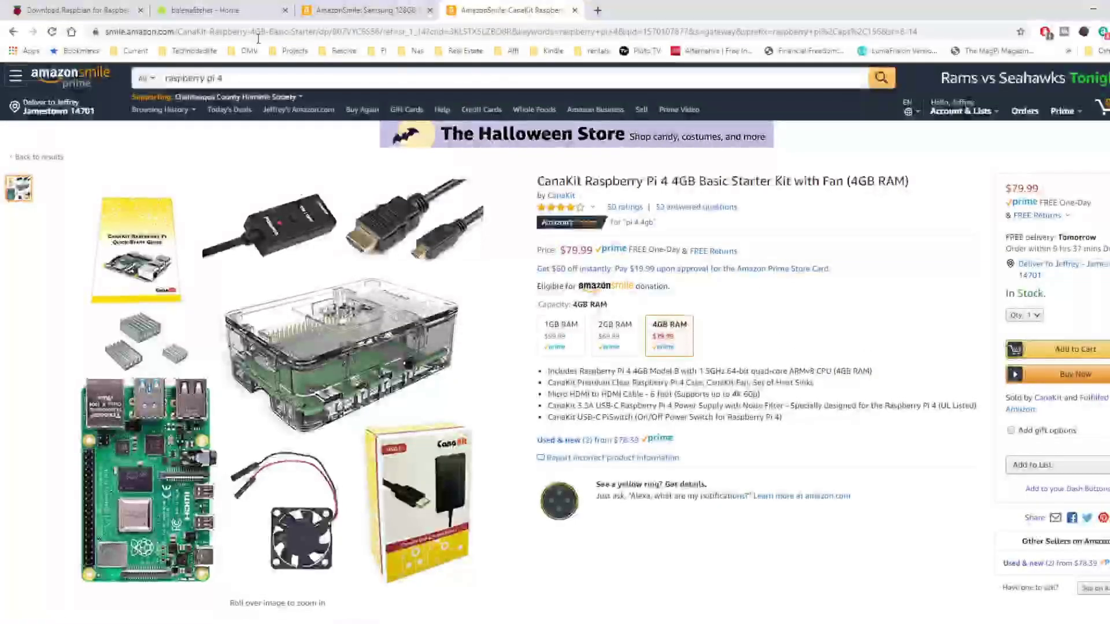
pyautogui.click(222, 10)
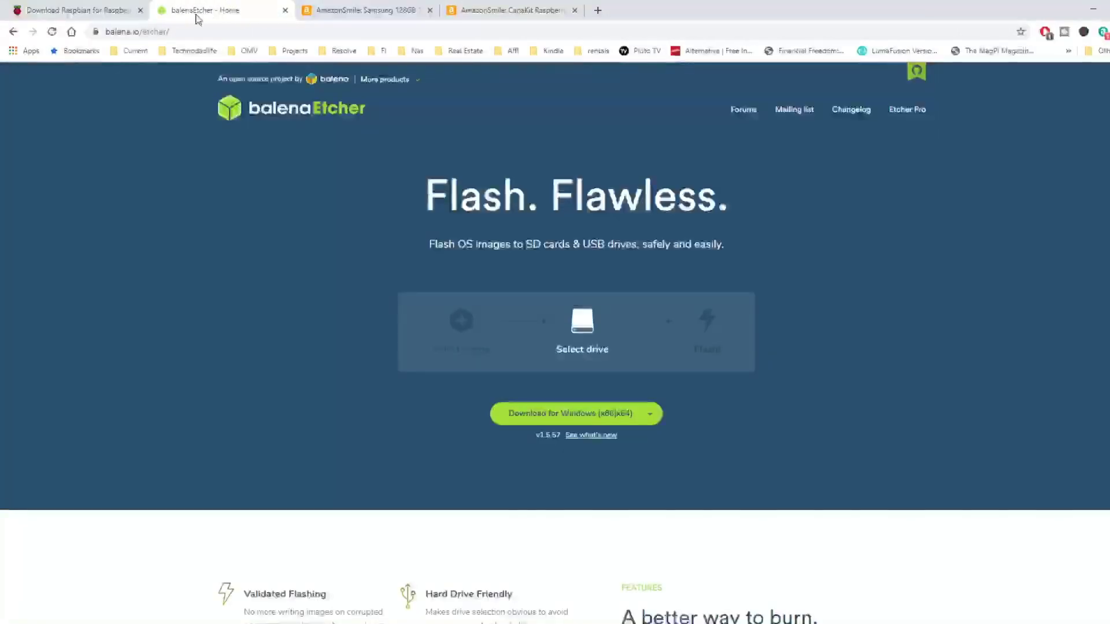
# Flash the 2019-09-26-raspbian-buster-lite image to the SD card, then close Etcher and cancel Windows' format prompt
pyautogui.click(86, 12)
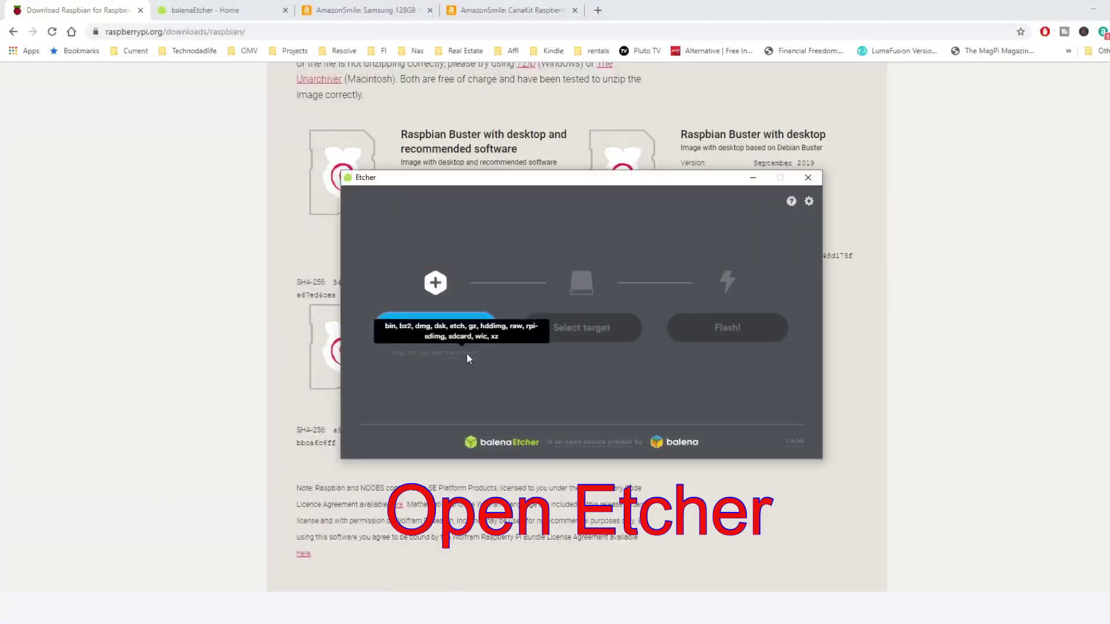
pyautogui.click(435, 334)
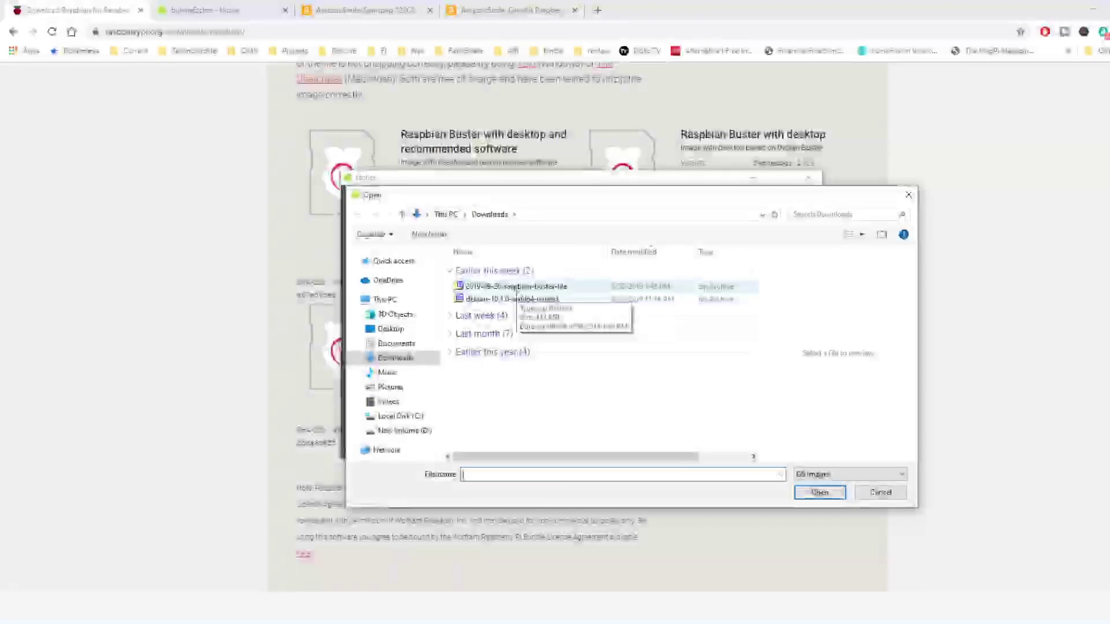
pyautogui.click(517, 288)
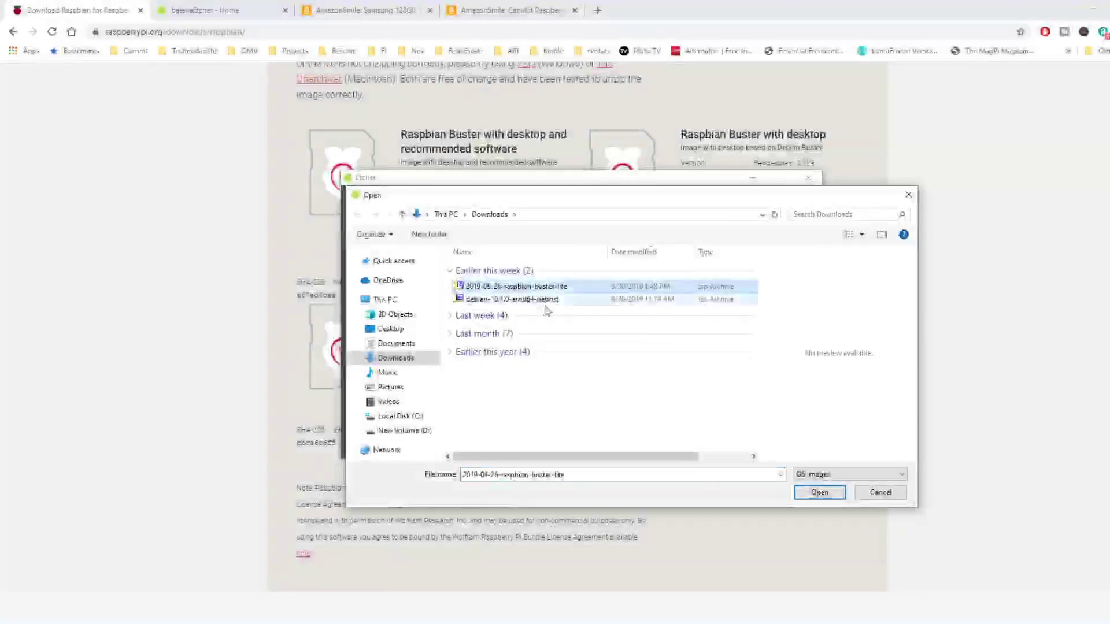
pyautogui.click(819, 493)
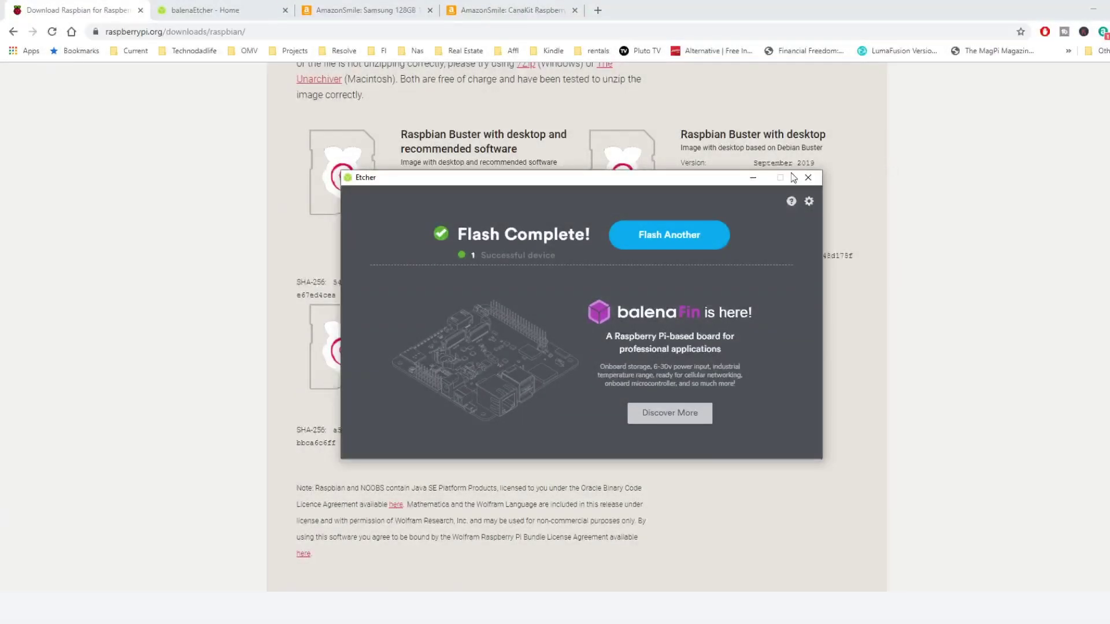
pyautogui.click(808, 178)
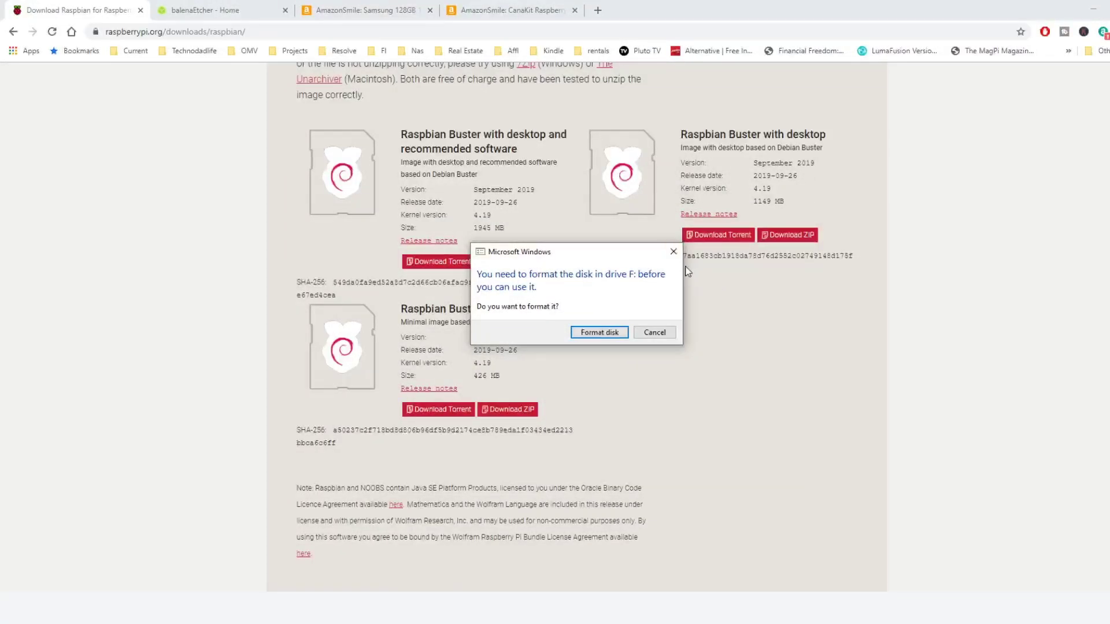
pyautogui.click(674, 251)
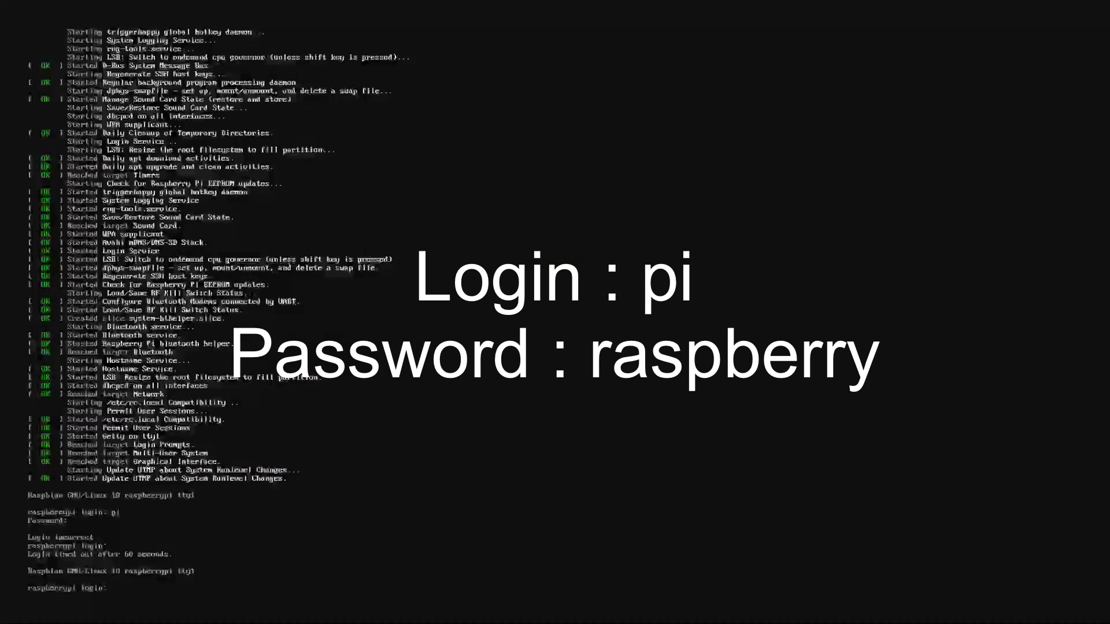
# Log in at the Raspbian console with the default username and password, then run sudo raspi-config
pyautogui.write('pi')
pyautogui.press('Return')
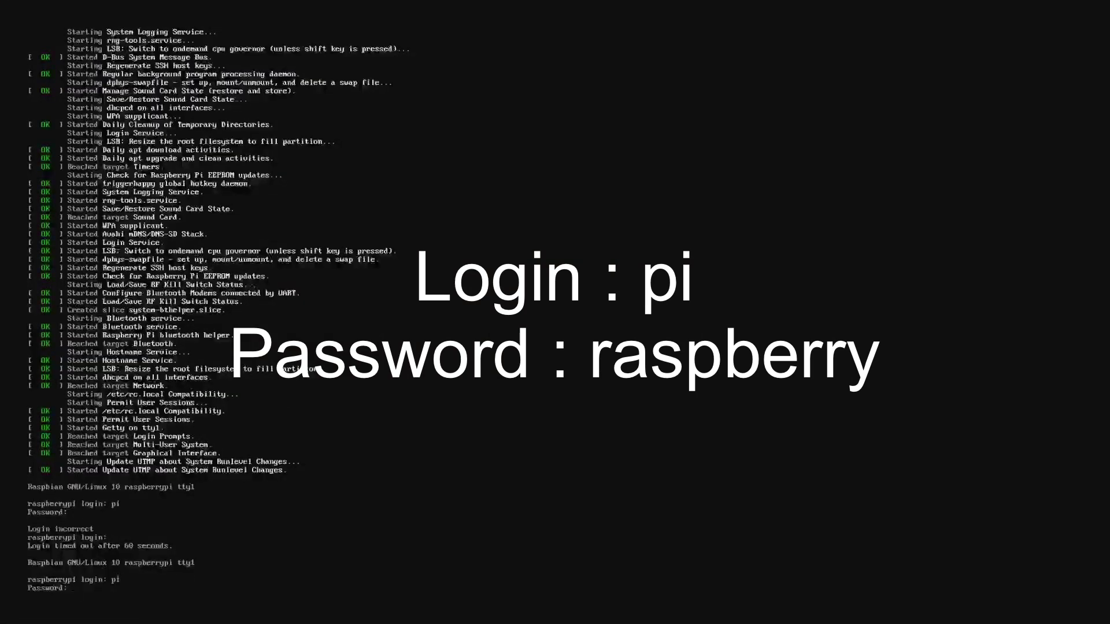
pyautogui.write('raspberry')
pyautogui.press('Return')
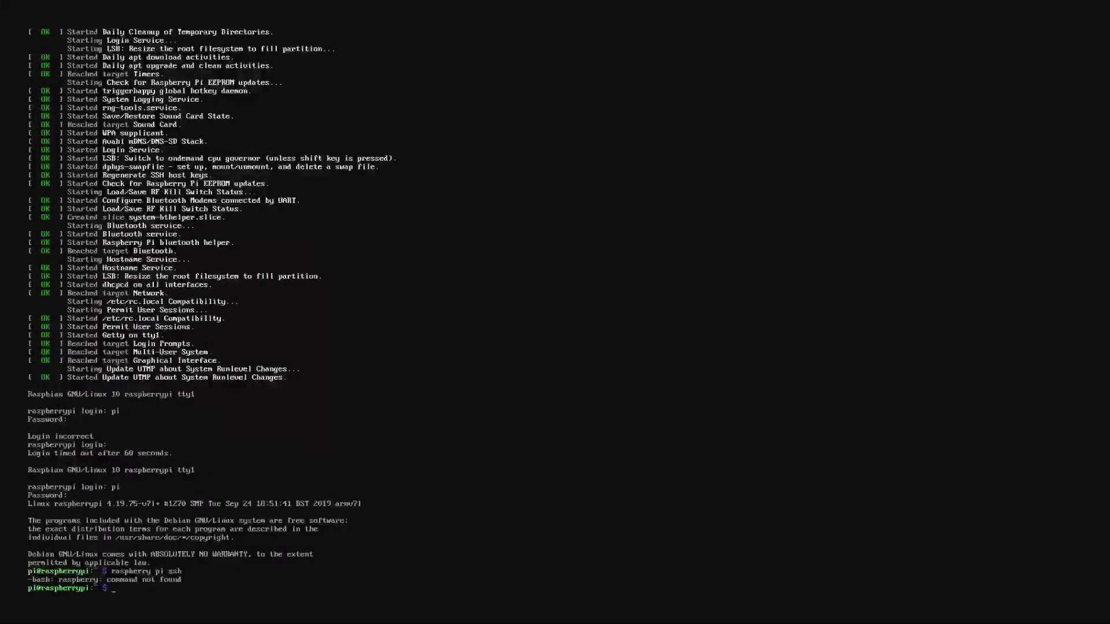
pyautogui.write('sudo r')
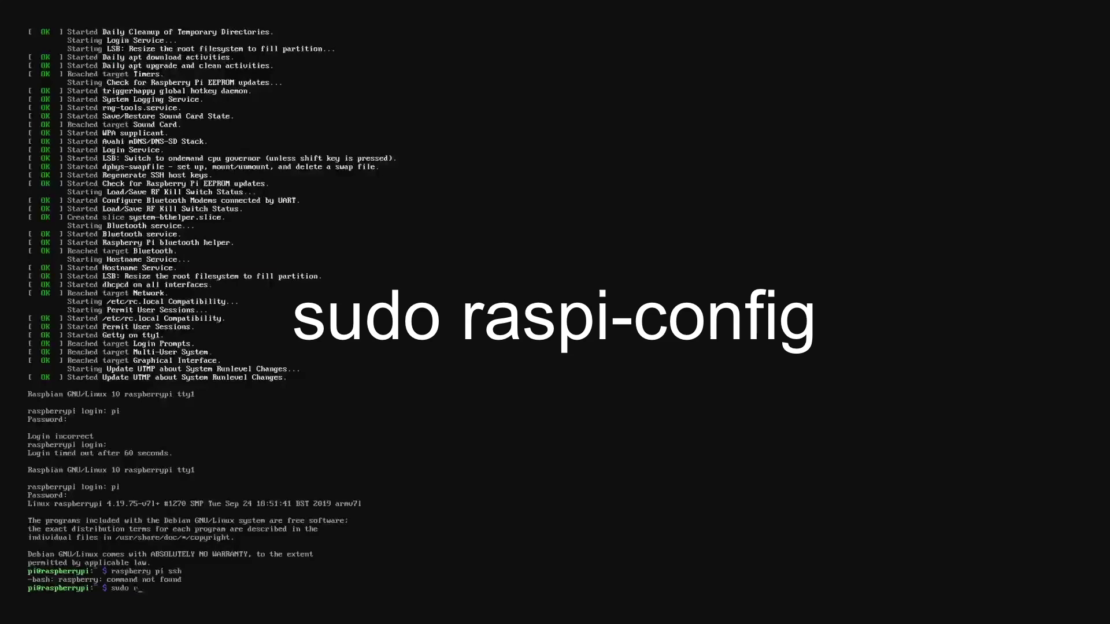
pyautogui.write('aspi-')
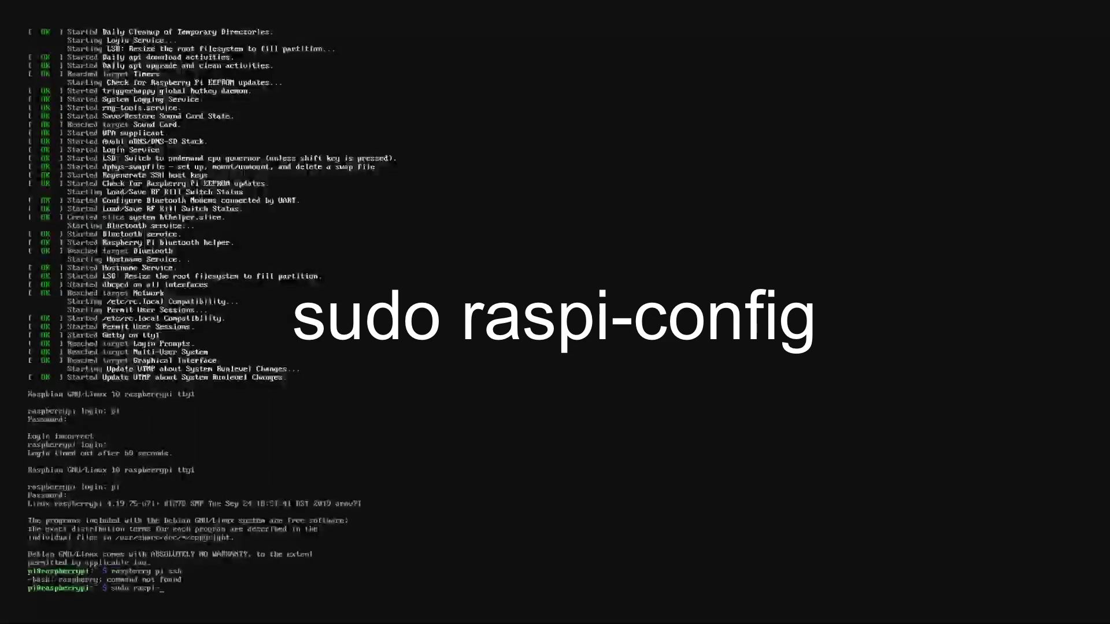
pyautogui.write('confi')
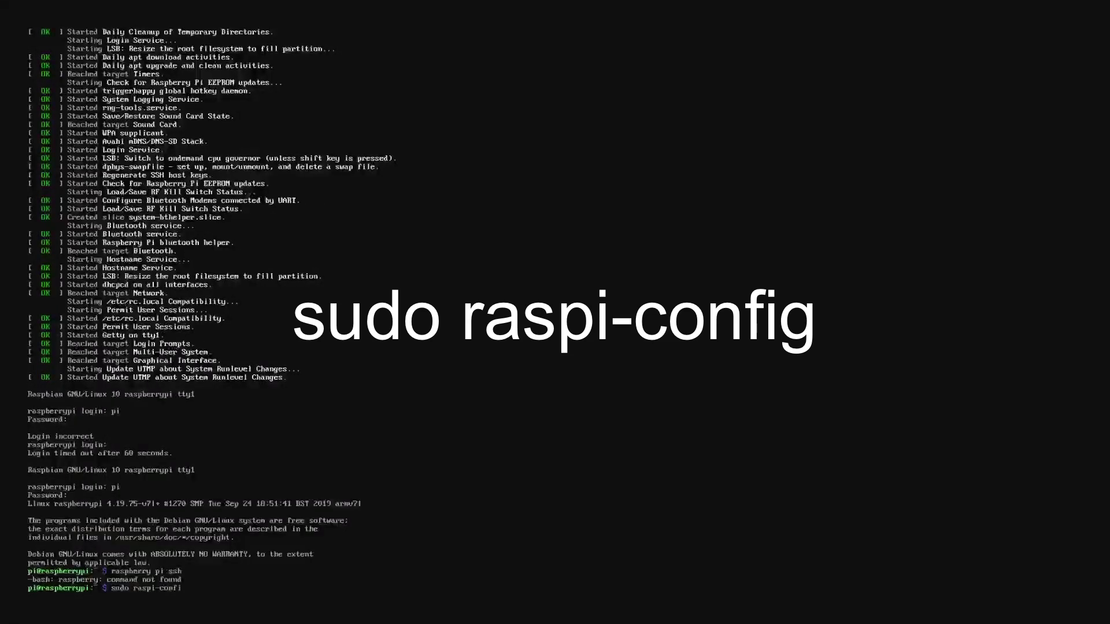
pyautogui.write('g')
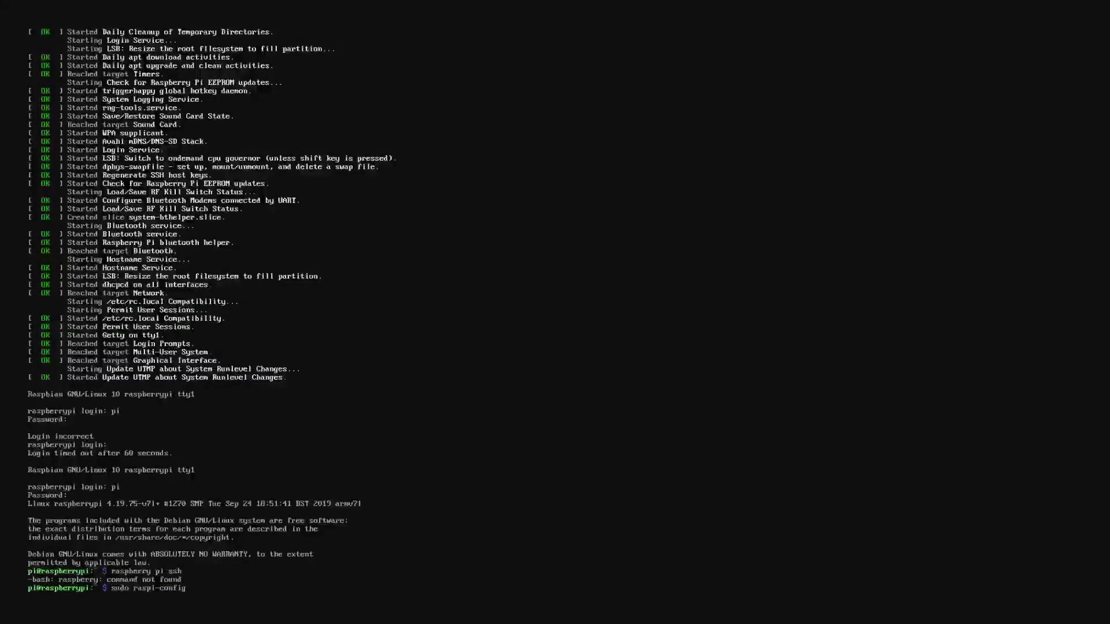
pyautogui.press('Return')
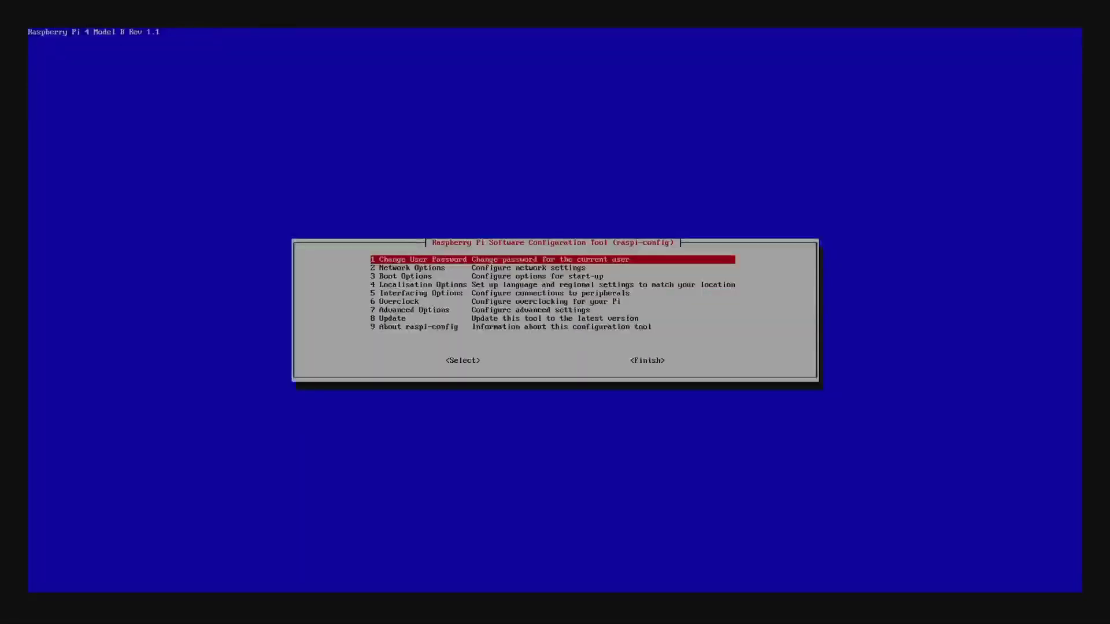
# Turn on SSH under Interfacing Options > P2 SSH, then leave raspi-config through Finish
pyautogui.press('Down')
pyautogui.press('Down')
pyautogui.press('Down')
pyautogui.press('Down')
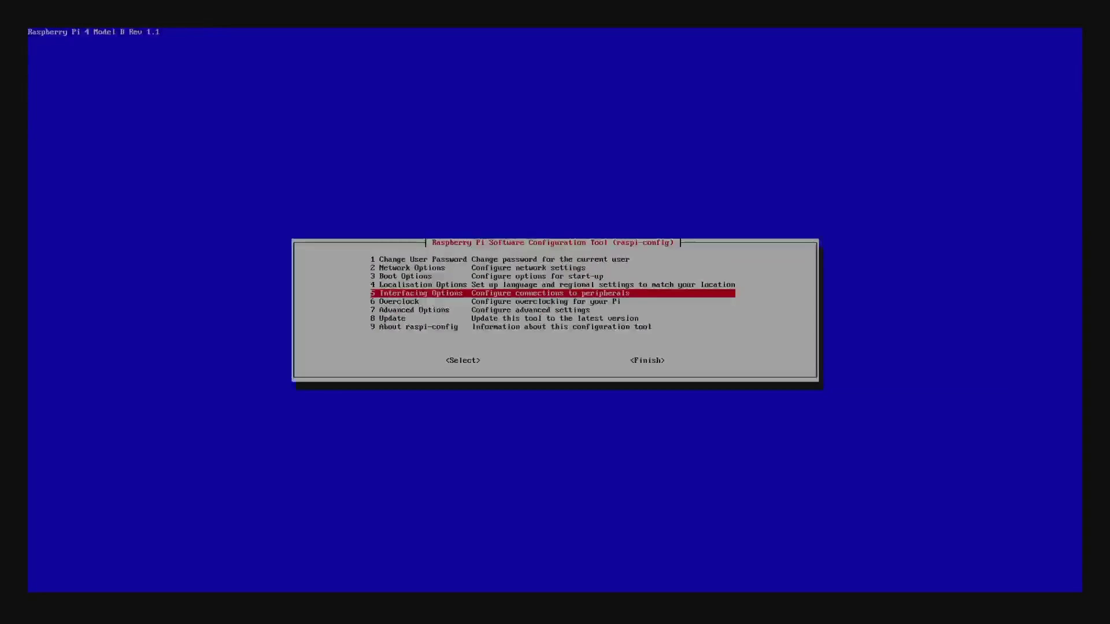
pyautogui.press('Return')
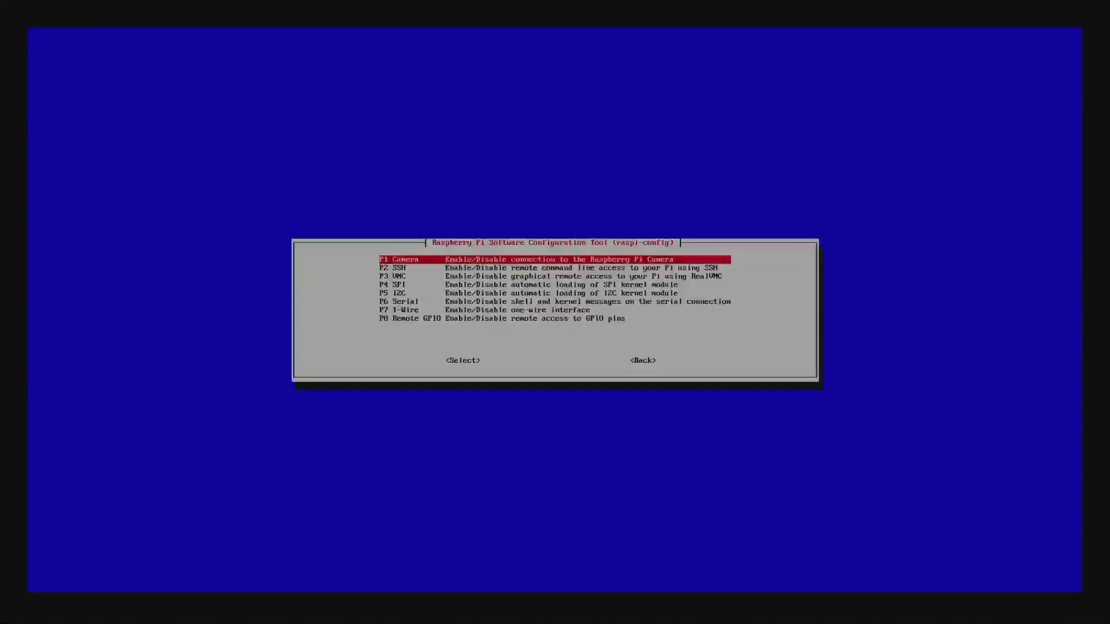
pyautogui.press('Down')
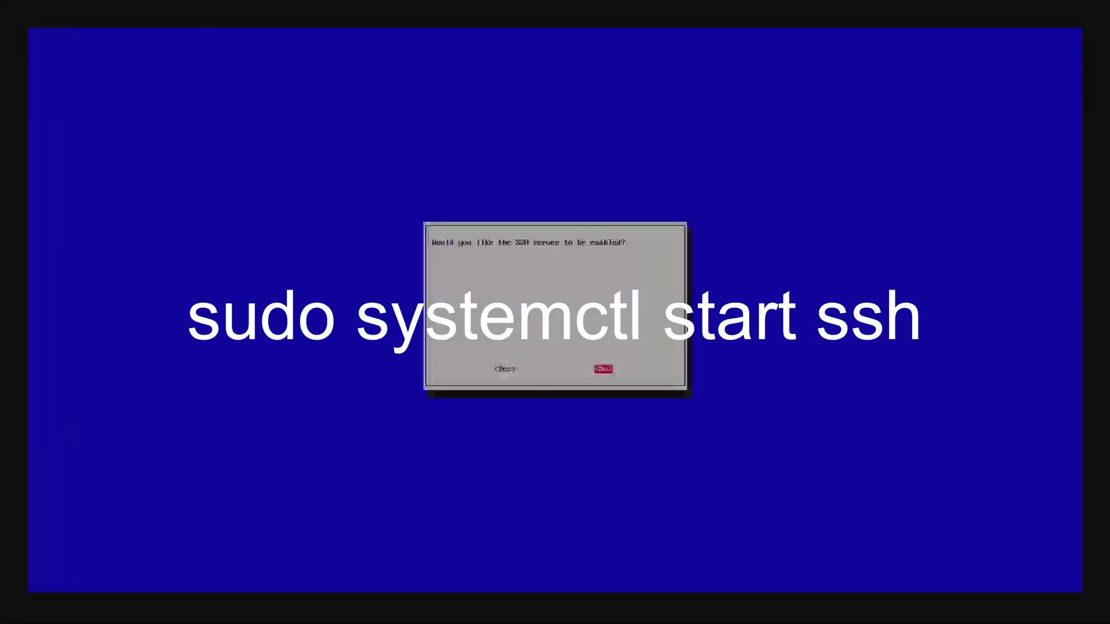
pyautogui.press('Left')
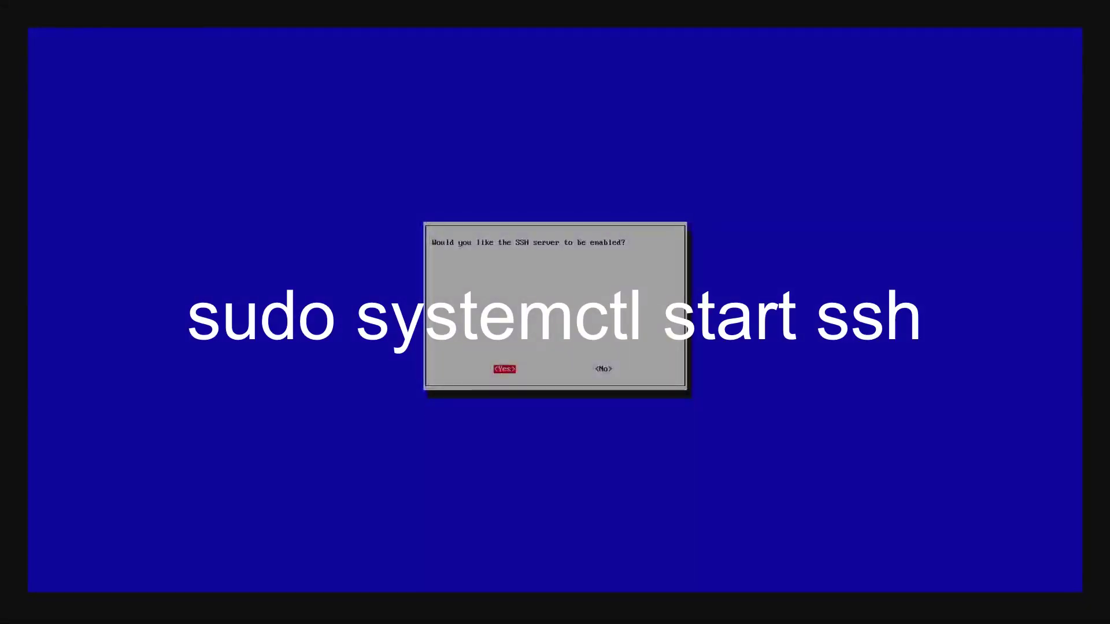
pyautogui.press('Return')
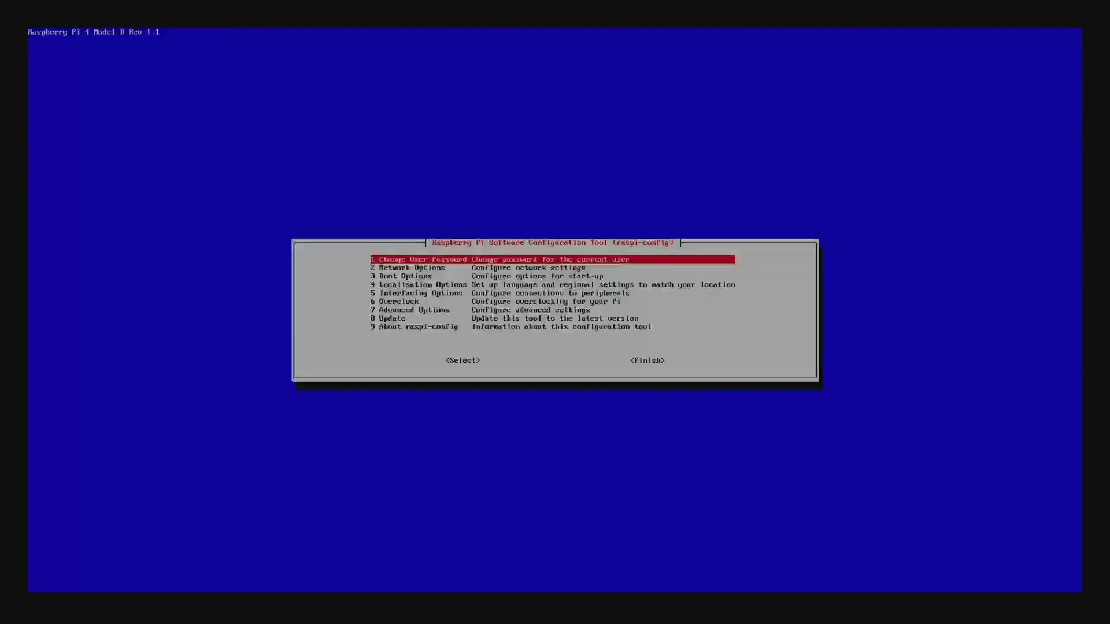
pyautogui.press('Tab')
pyautogui.press('Tab')
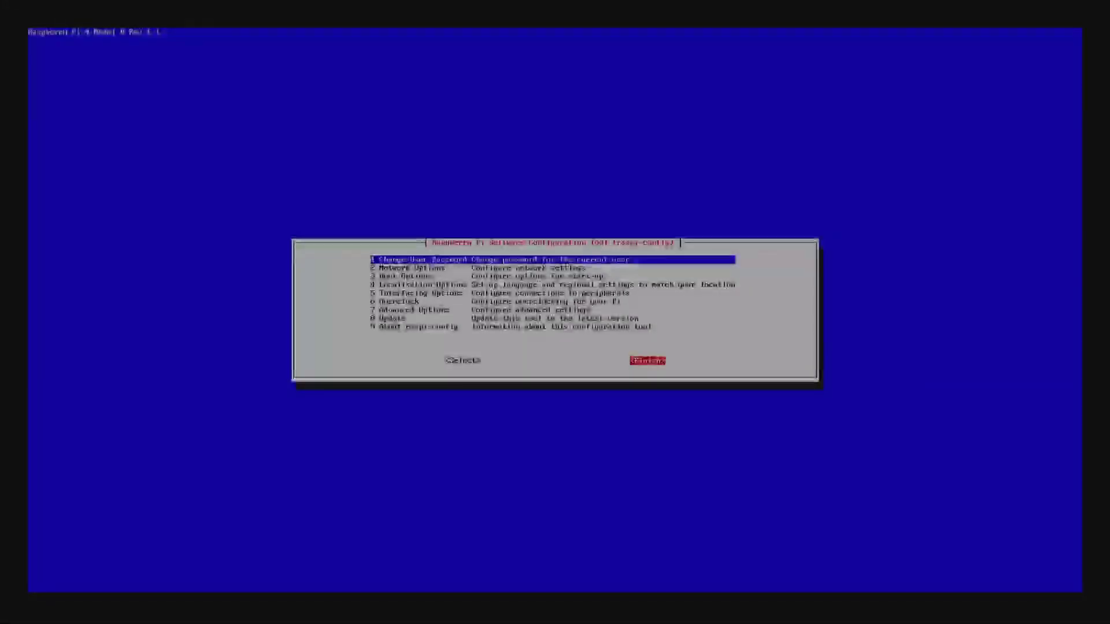
pyautogui.press('Return')
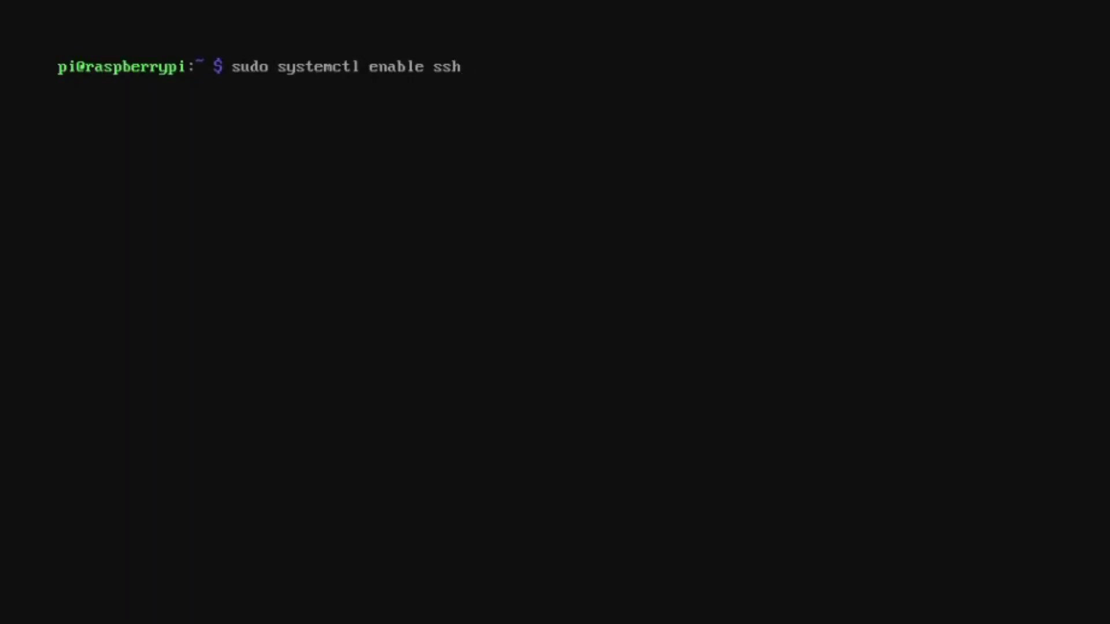
# Run sudo systemctl enable ssh so SSH starts at boot, and type sudo systemctl start ssh
pyautogui.press('Return')
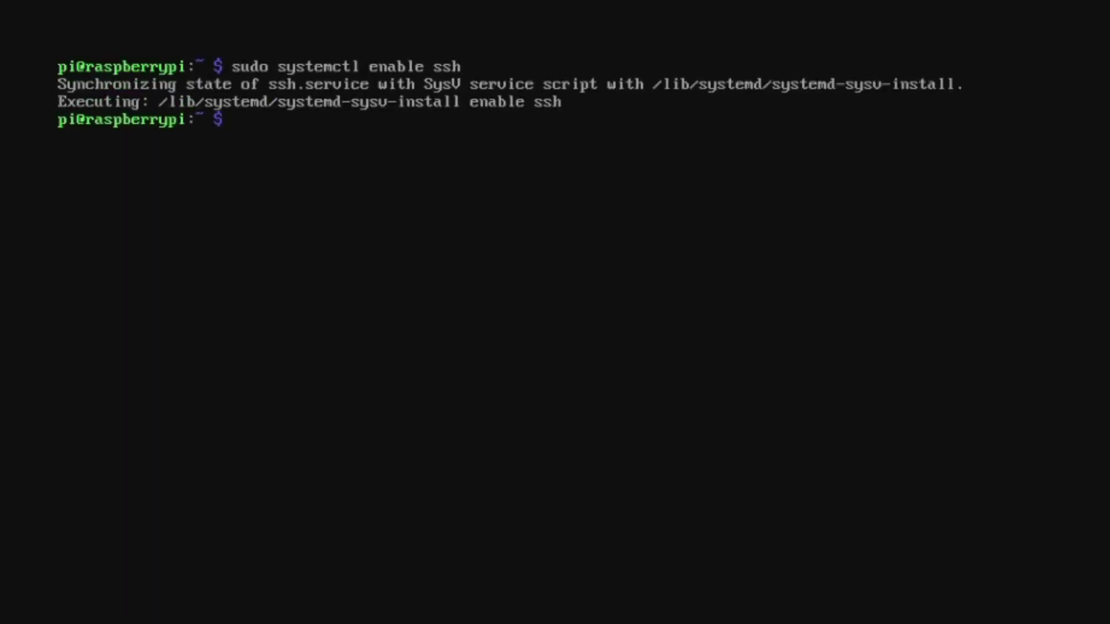
pyautogui.write('sudo systemctl start ssh')
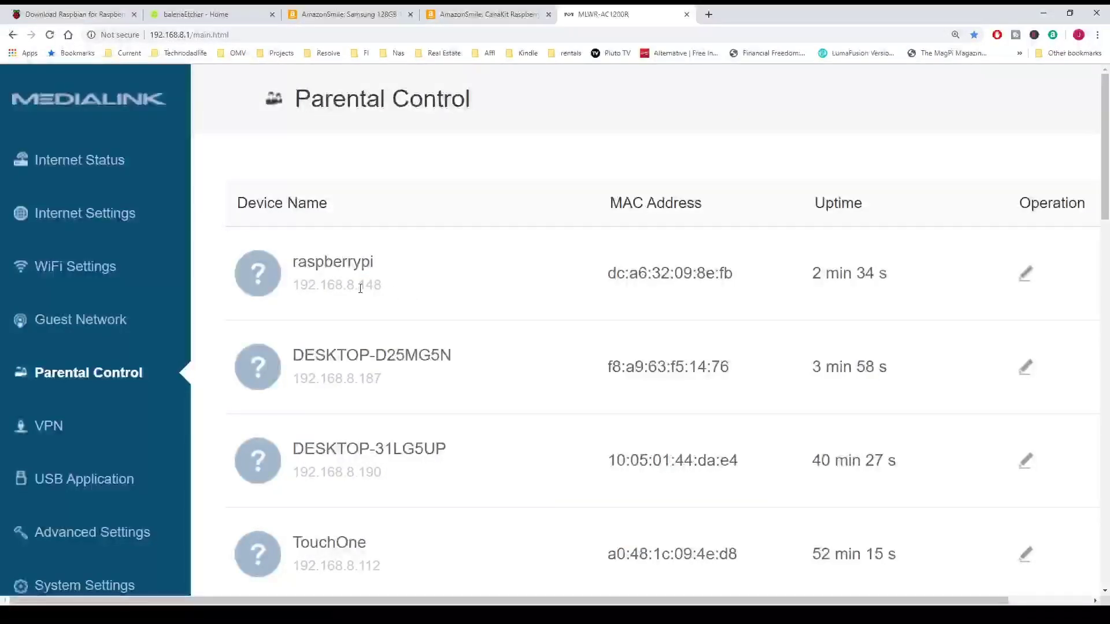
# Select the raspberrypi's IP address 192.168.8.148 in the router's Parental Control device list
pyautogui.doubleClick(300, 289)
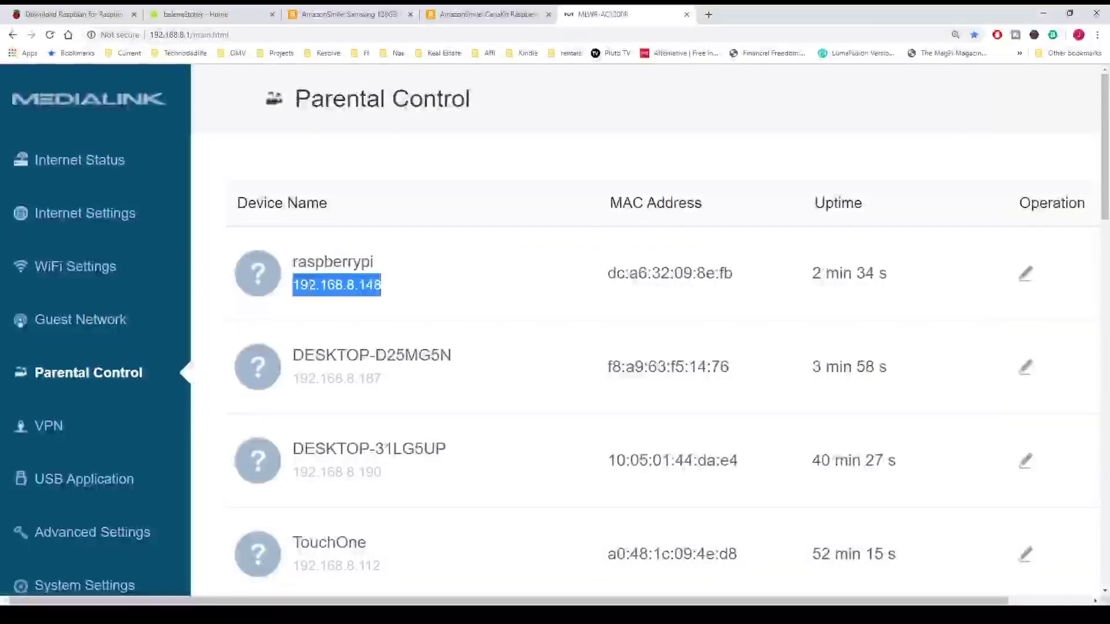
pyautogui.doubleClick(349, 285)
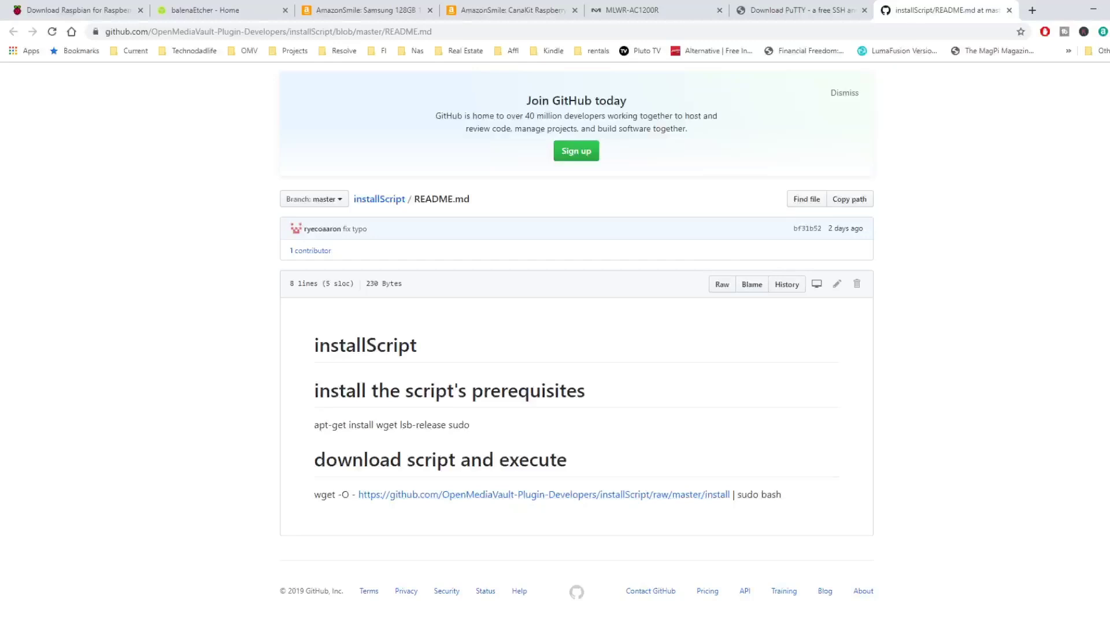
# Bring up the PuTTY Configuration window targeting 192.168.8.148 on port 22 over SSH
pyautogui.click(606, 601)
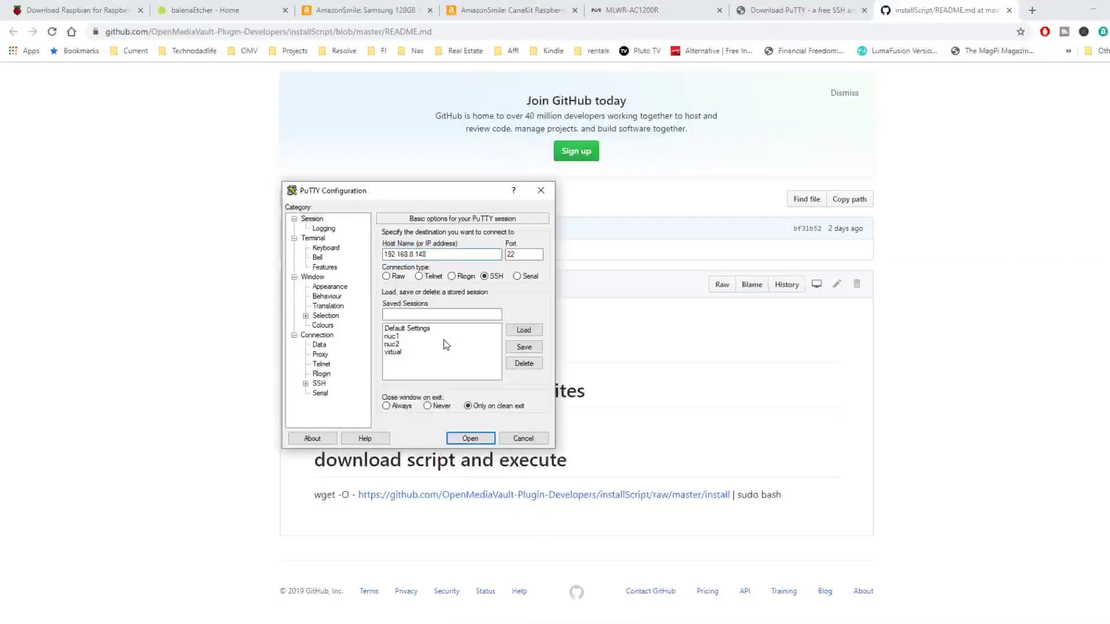
# Open an SSH session to 192.168.8.148 in PuTTY, accept the host key, and enter the login name
pyautogui.moveTo(430, 195); pyautogui.dragTo(778, 154)
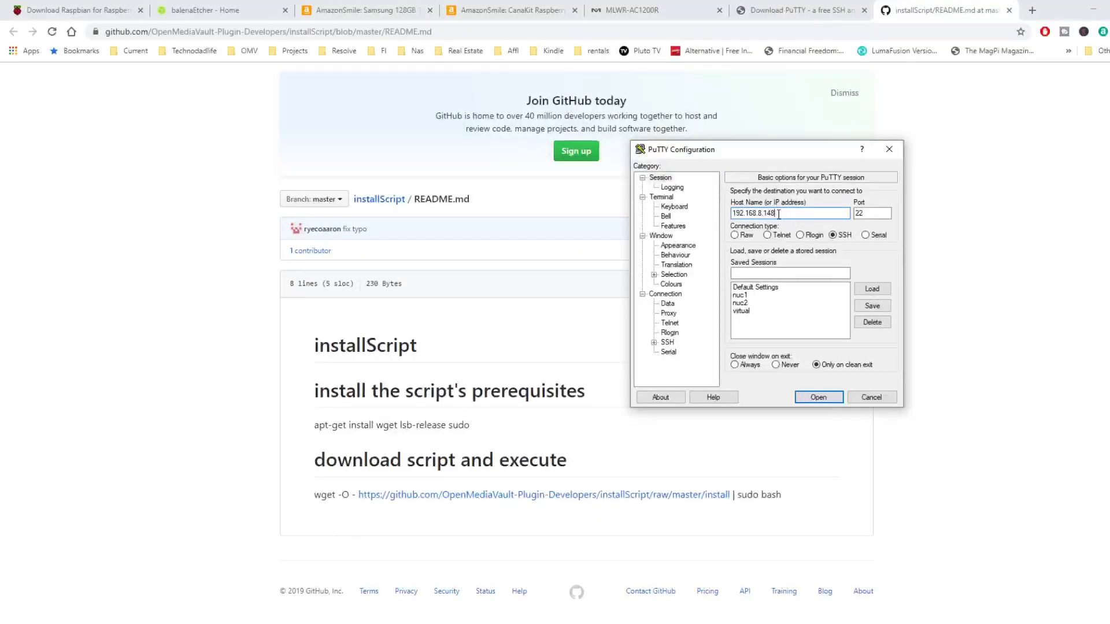
pyautogui.moveTo(779, 214); pyautogui.dragTo(731, 217)
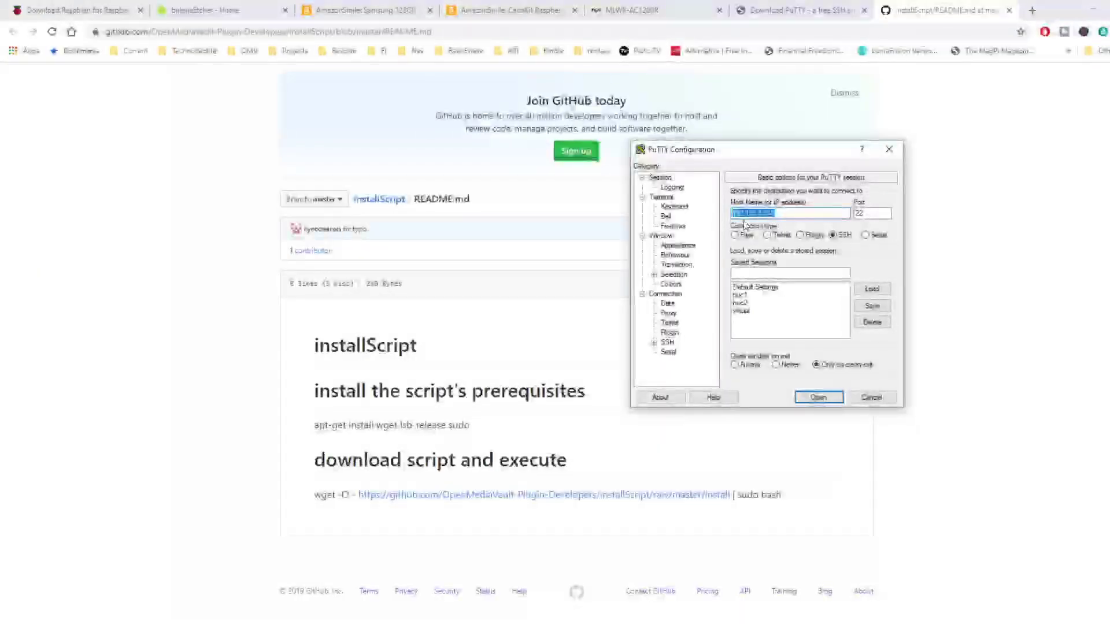
pyautogui.click(817, 398)
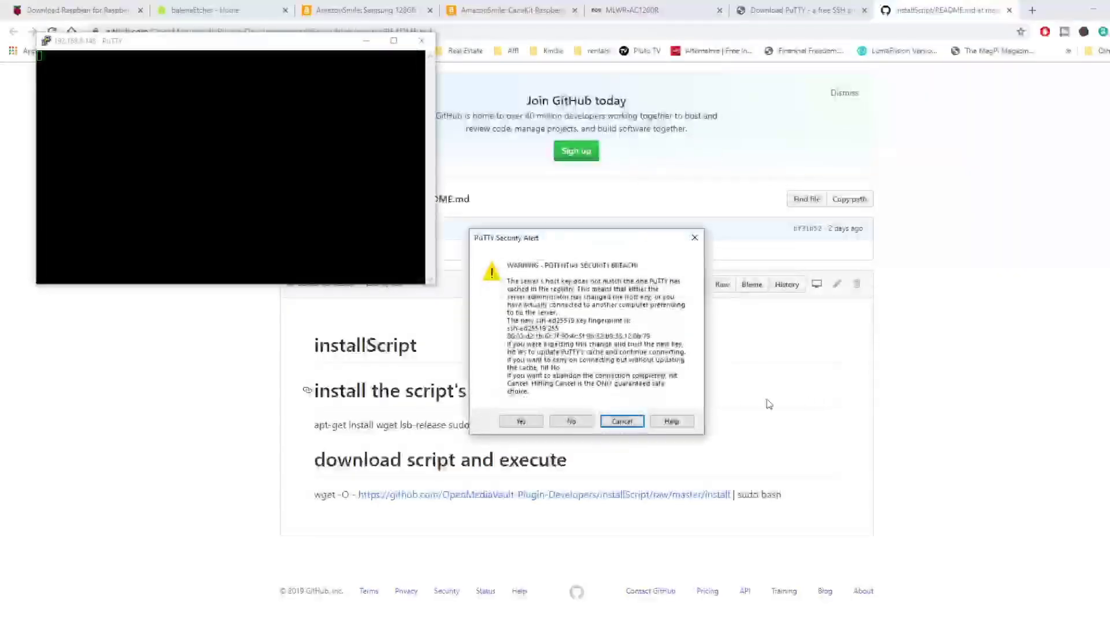
pyautogui.click(521, 422)
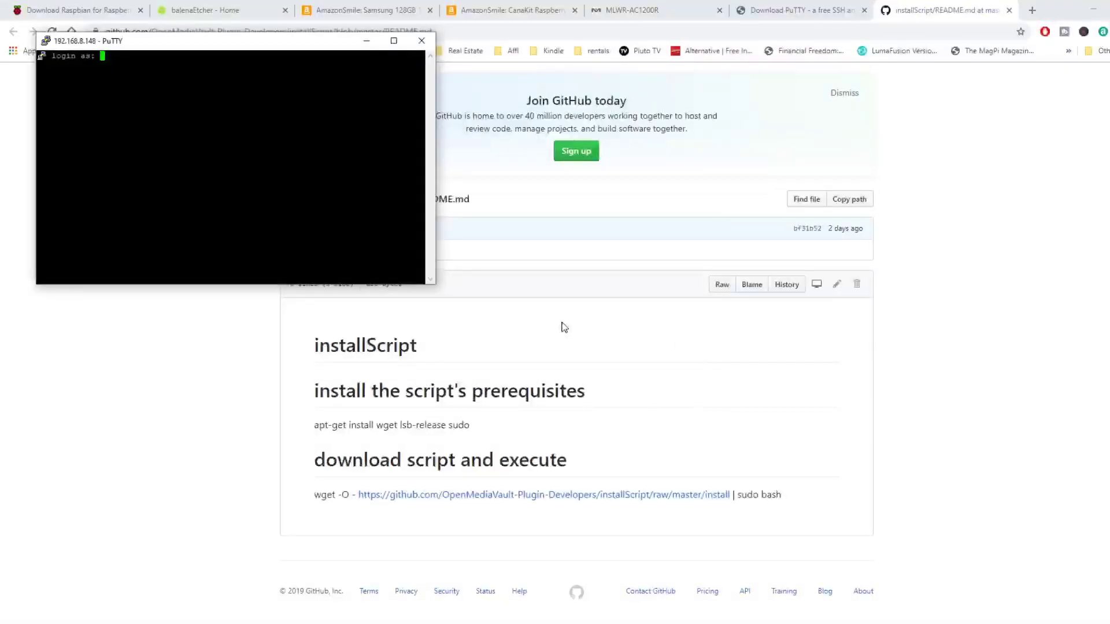
pyautogui.write('pi')
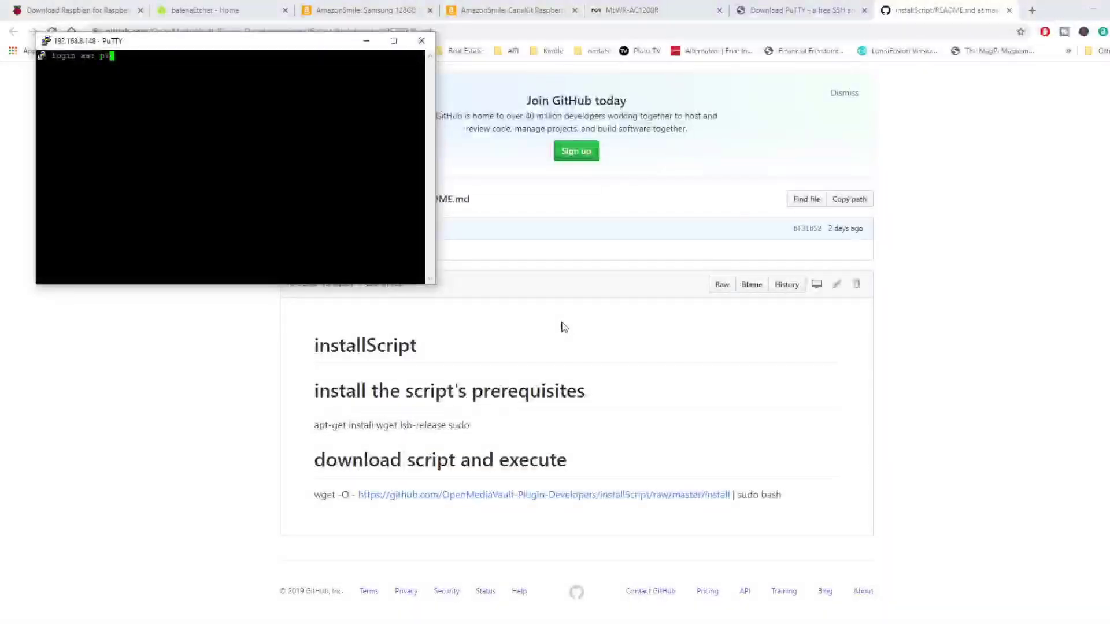
pyautogui.press('Return')
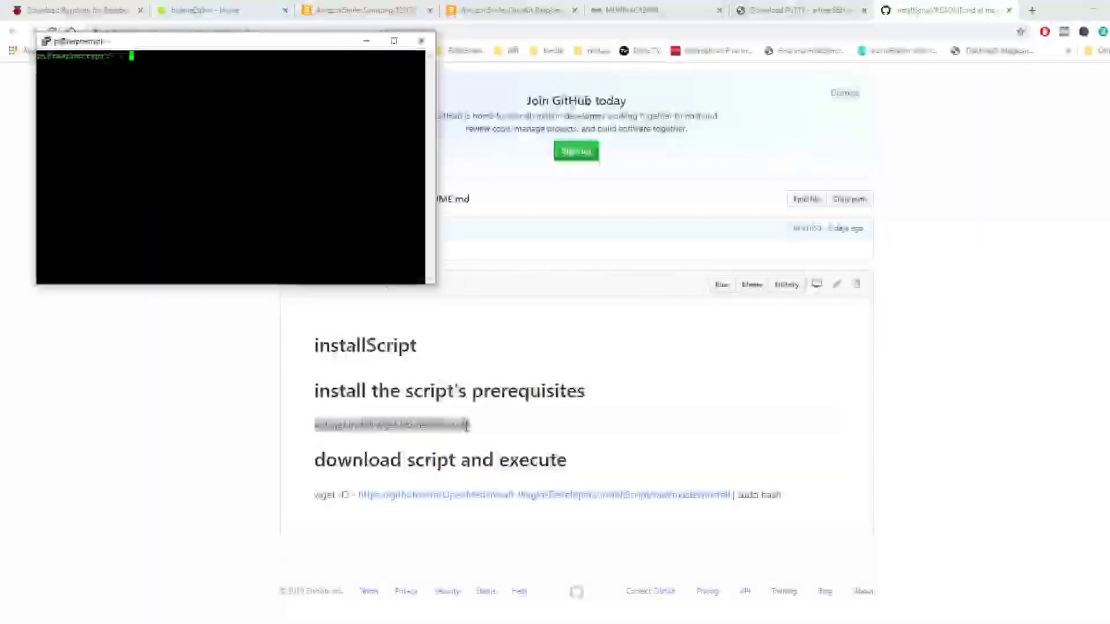
# Copy the README's wget install command from GitHub, paste it into PuTTY and run it
pyautogui.click(313, 500)
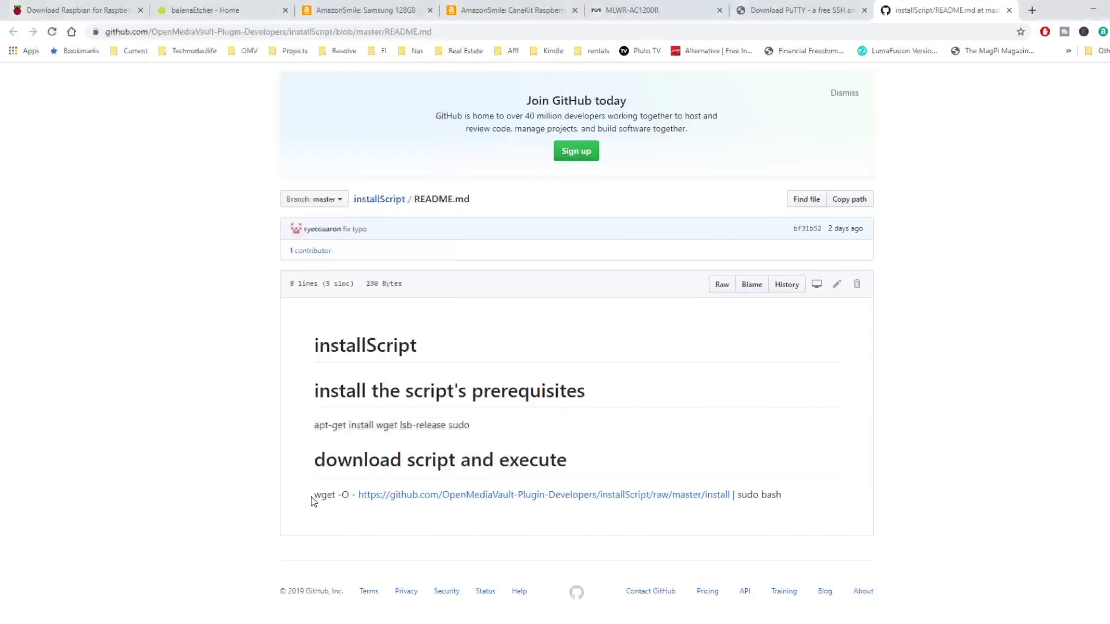
pyautogui.moveTo(316, 495); pyautogui.dragTo(795, 492)
pyautogui.rightClick(712, 495)
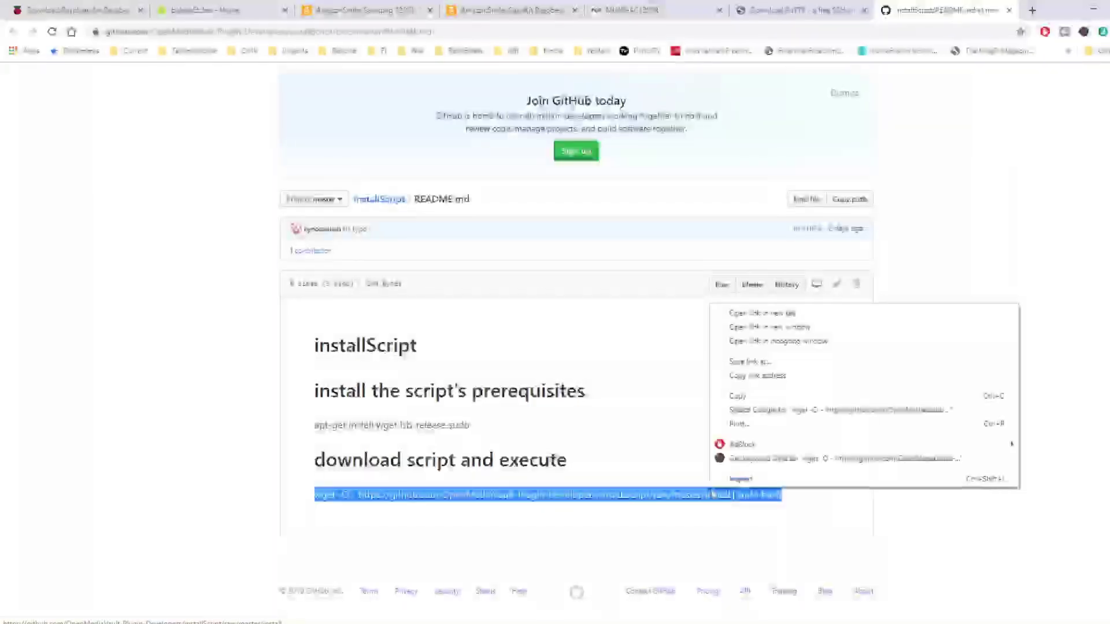
pyautogui.click(749, 398)
pyautogui.hotkey('alt', 'Tab')
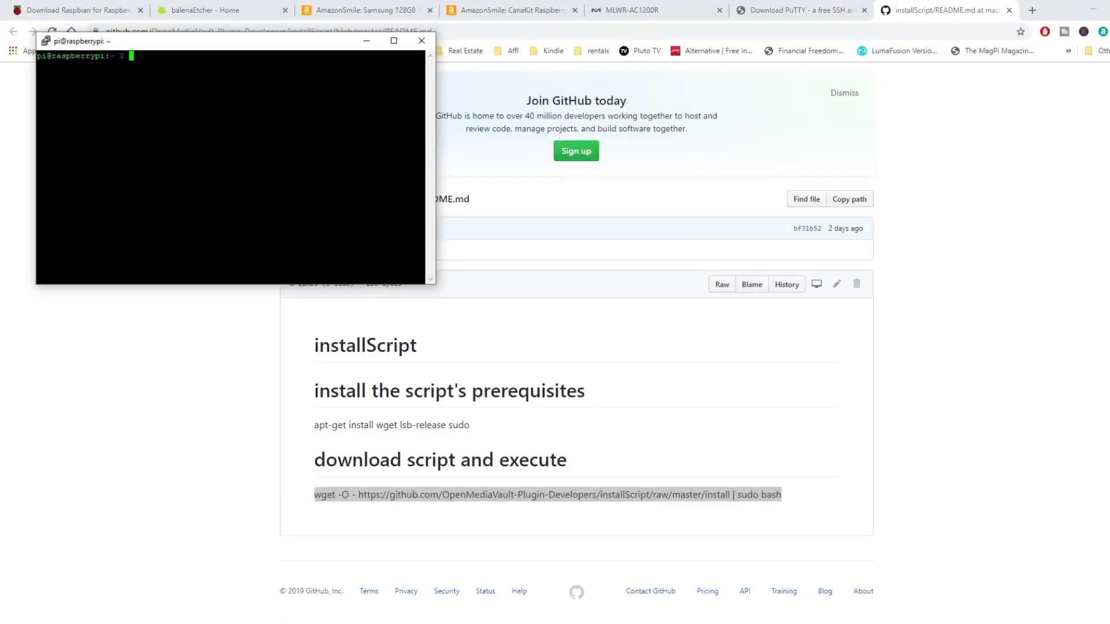
pyautogui.press('shift+Insert')
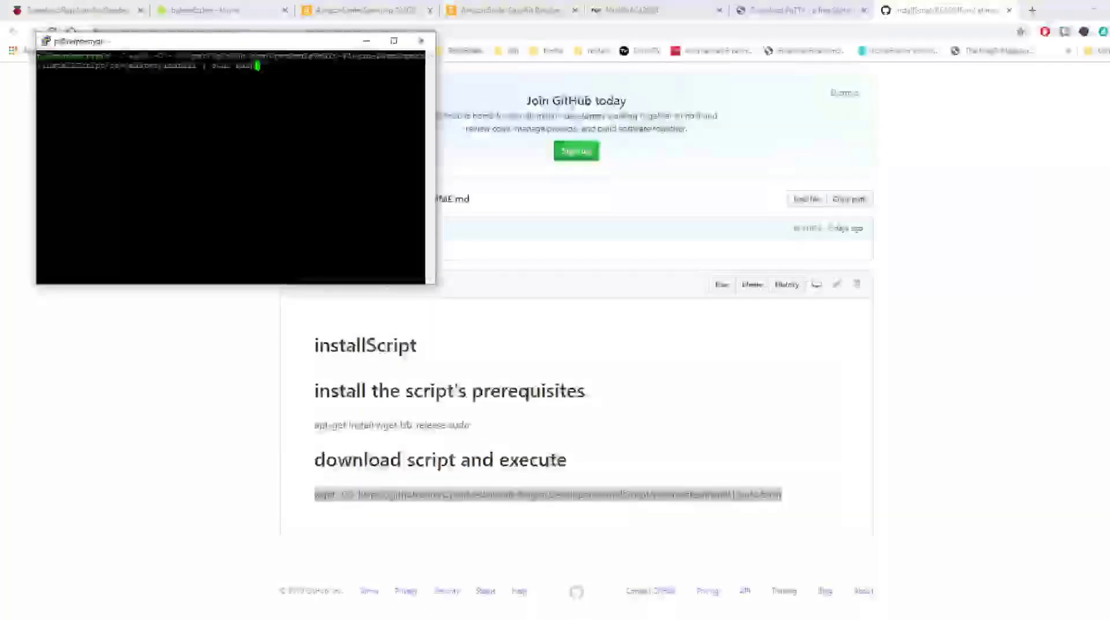
pyautogui.press('Return')
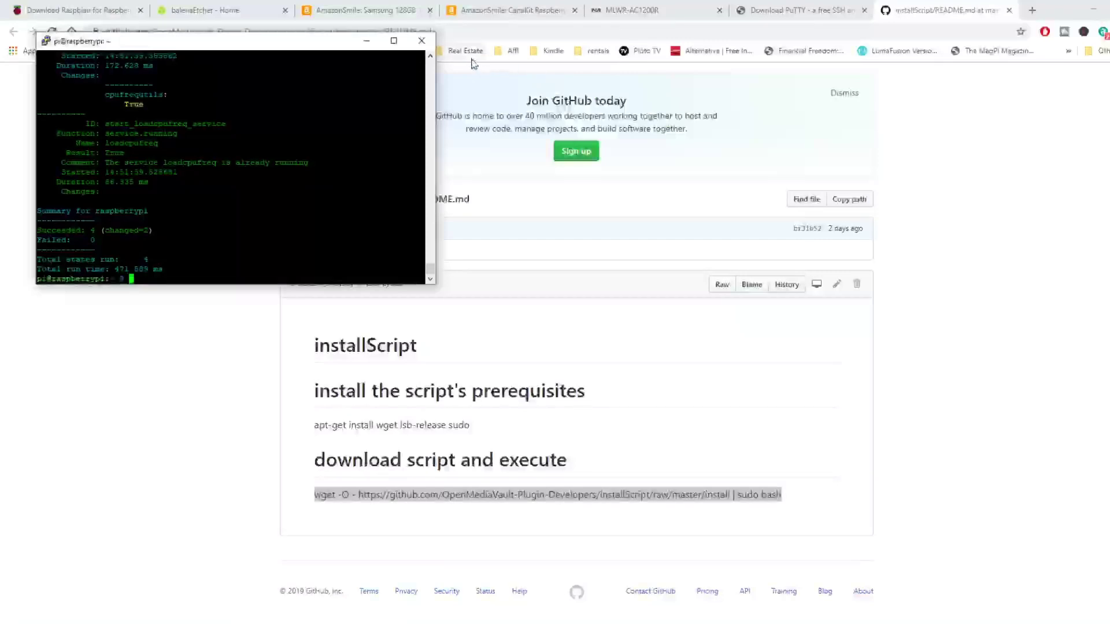
# Close the PuTTY session, then open 192.168.8.148 from the router's device list to reach the openmediavault login
pyautogui.click(426, 48)
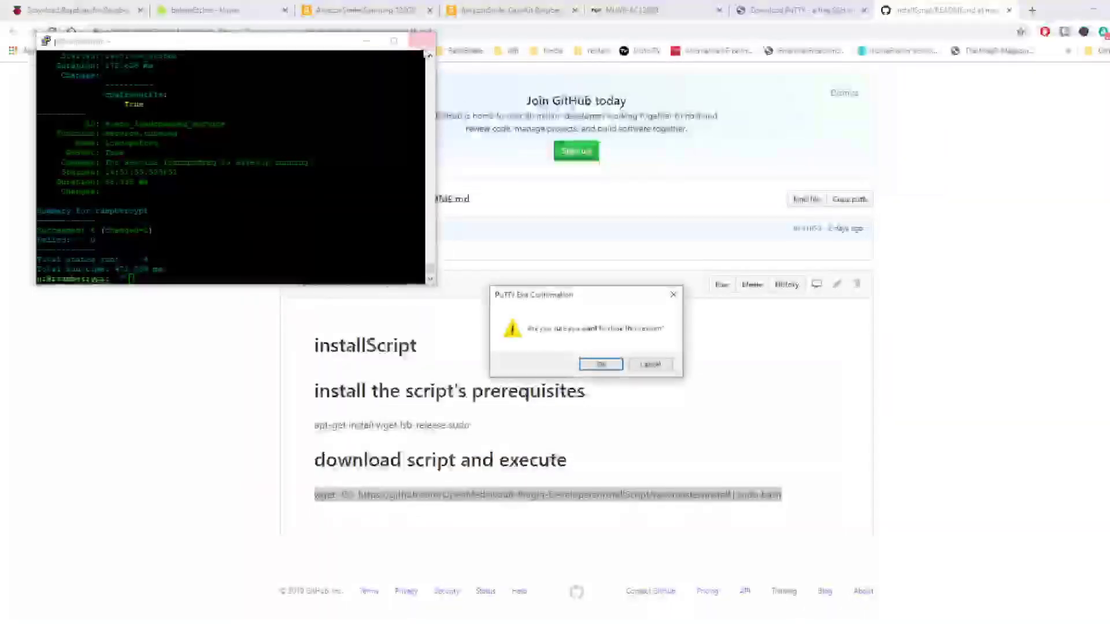
pyautogui.click(599, 366)
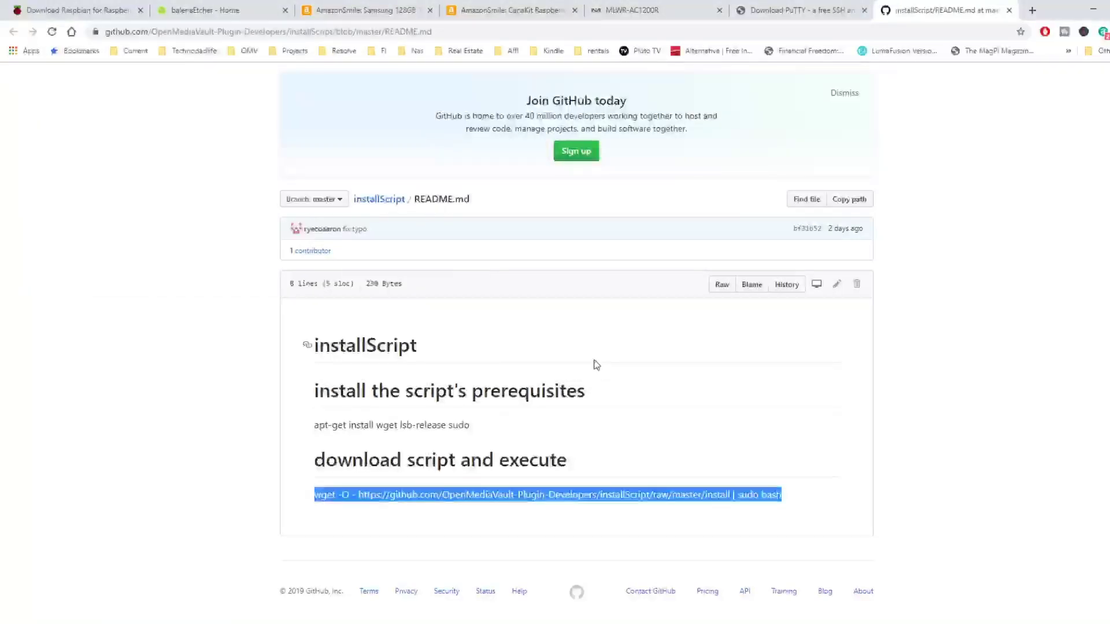
pyautogui.click(655, 10)
pyautogui.doubleClick(362, 294)
pyautogui.rightClick(362, 292)
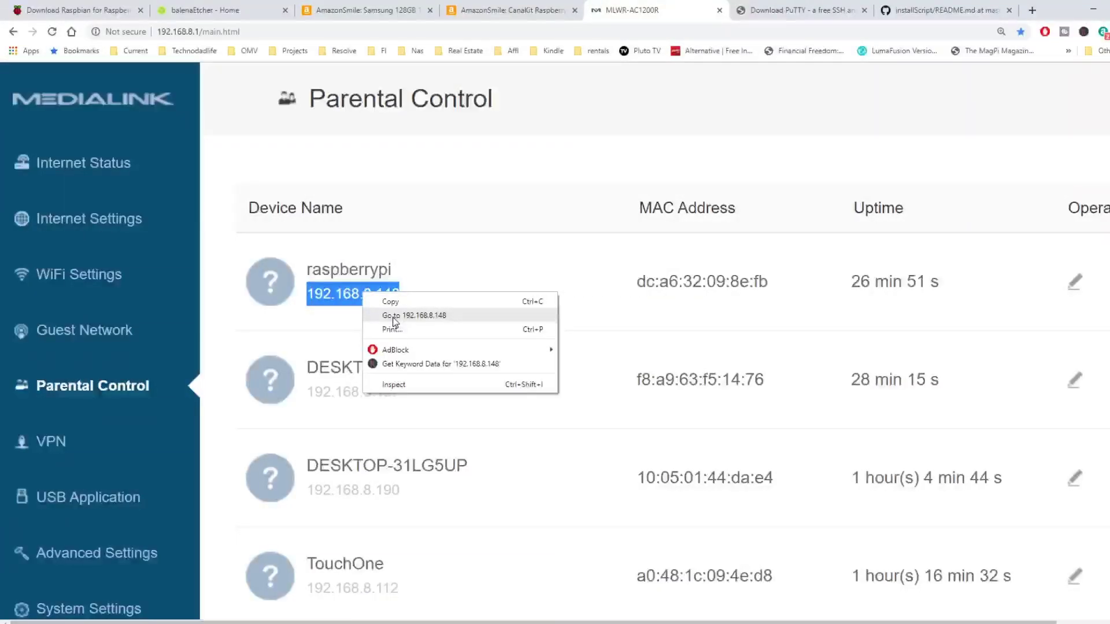
pyautogui.click(394, 317)
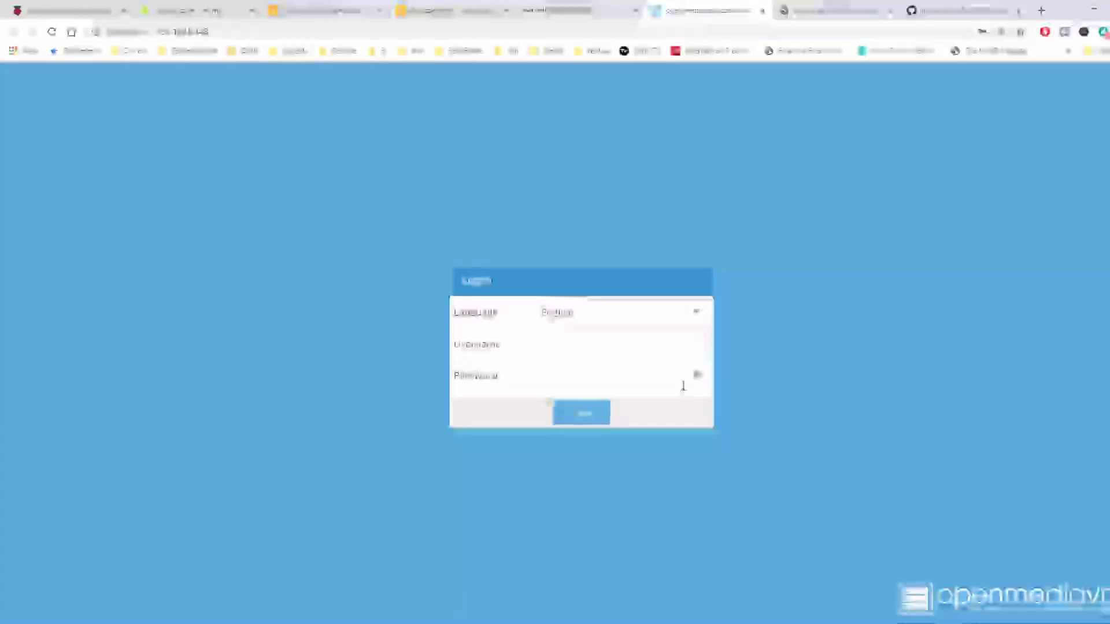
pyautogui.click(682, 382)
# Log in to the openmediavault web panel with the admin account and its default password
pyautogui.click(601, 348)
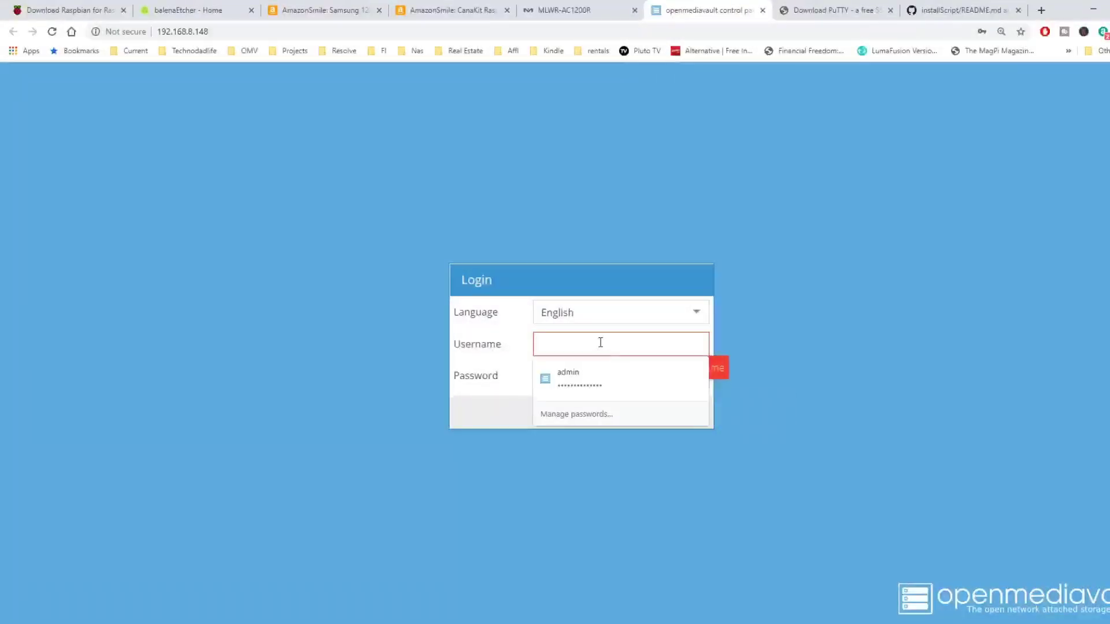
pyautogui.write('admin')
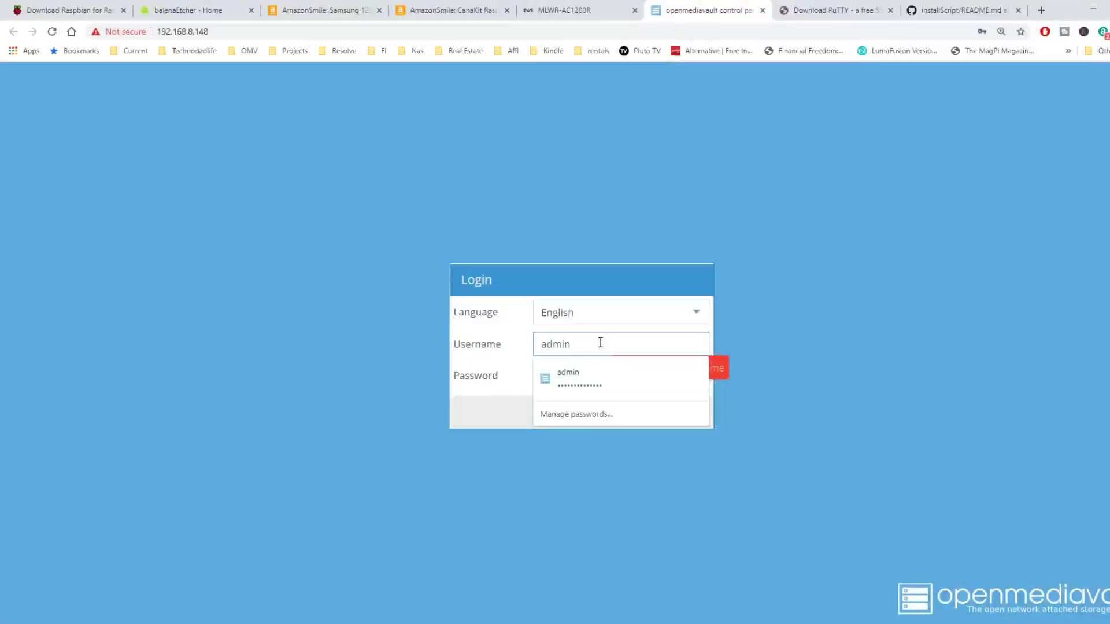
pyautogui.press('Tab')
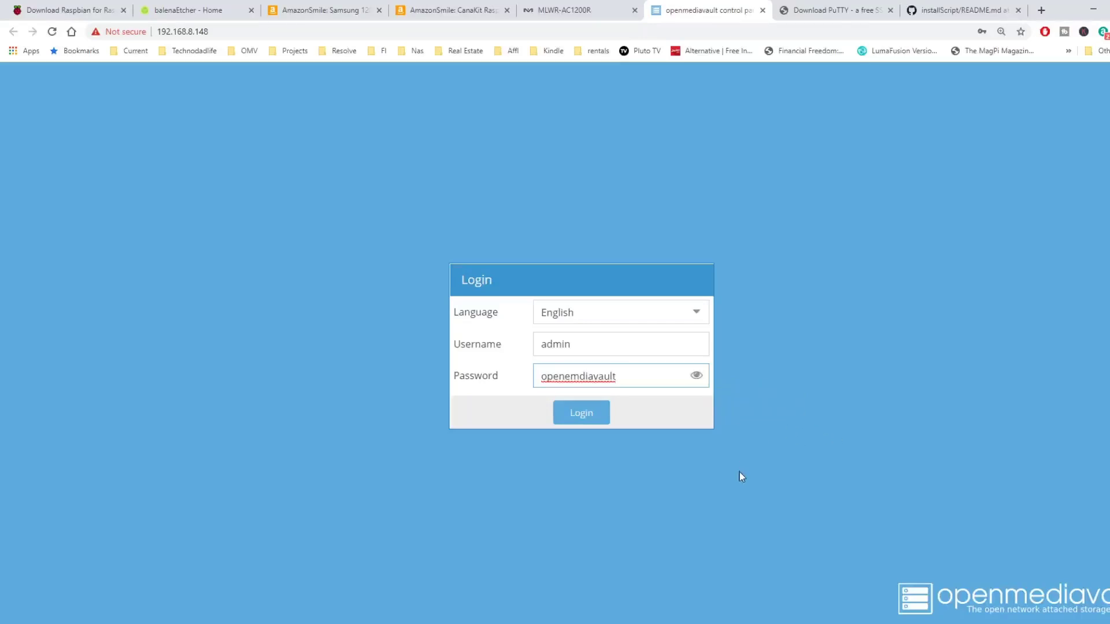
pyautogui.click(585, 415)
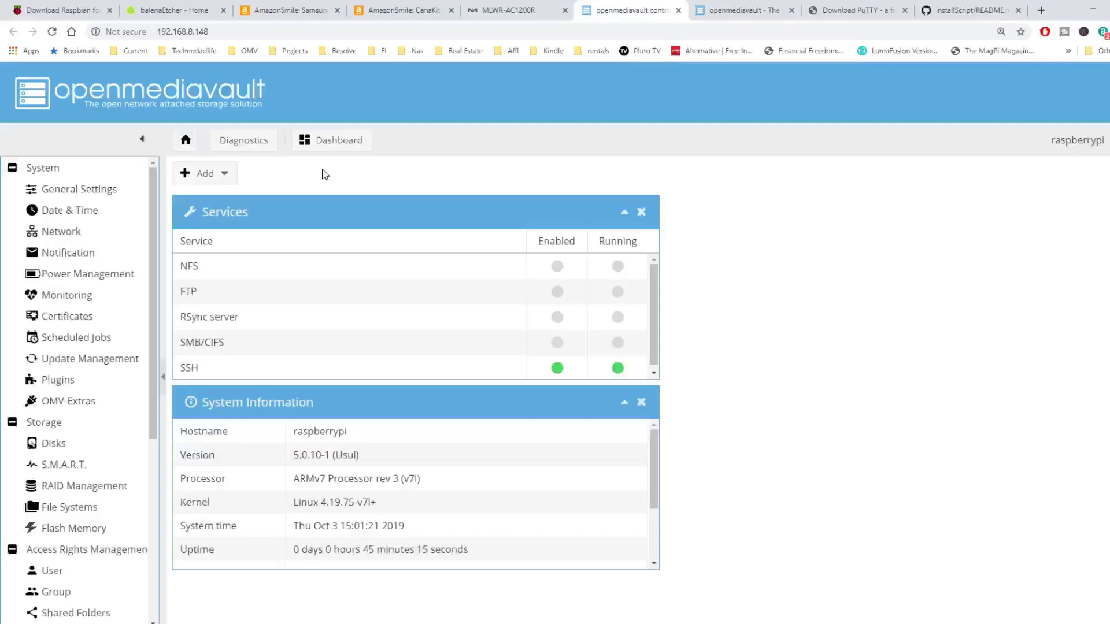
# Set the web administration auto logout to 1 day, save it and apply the change
pyautogui.click(113, 189)
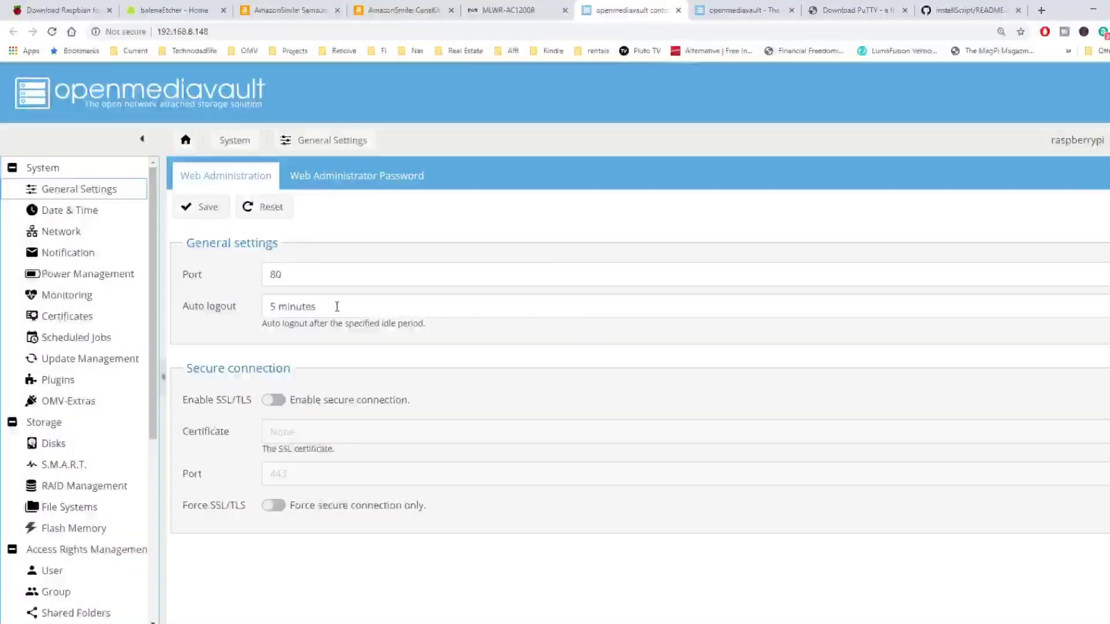
pyautogui.click(331, 306)
pyautogui.scroll(-2, 359, 404)
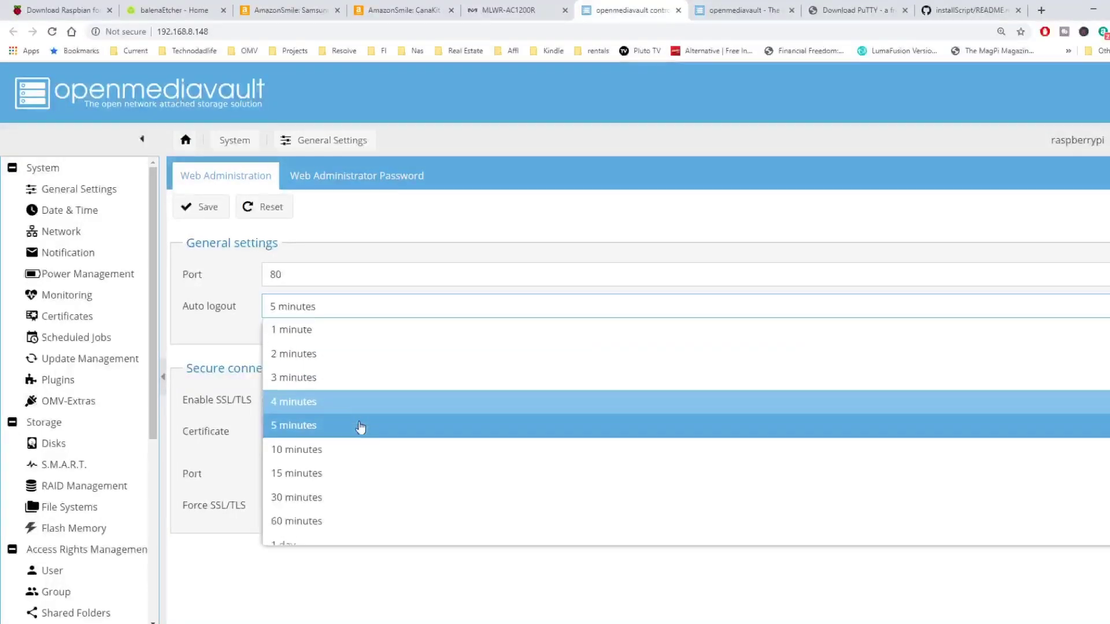
pyautogui.click(322, 531)
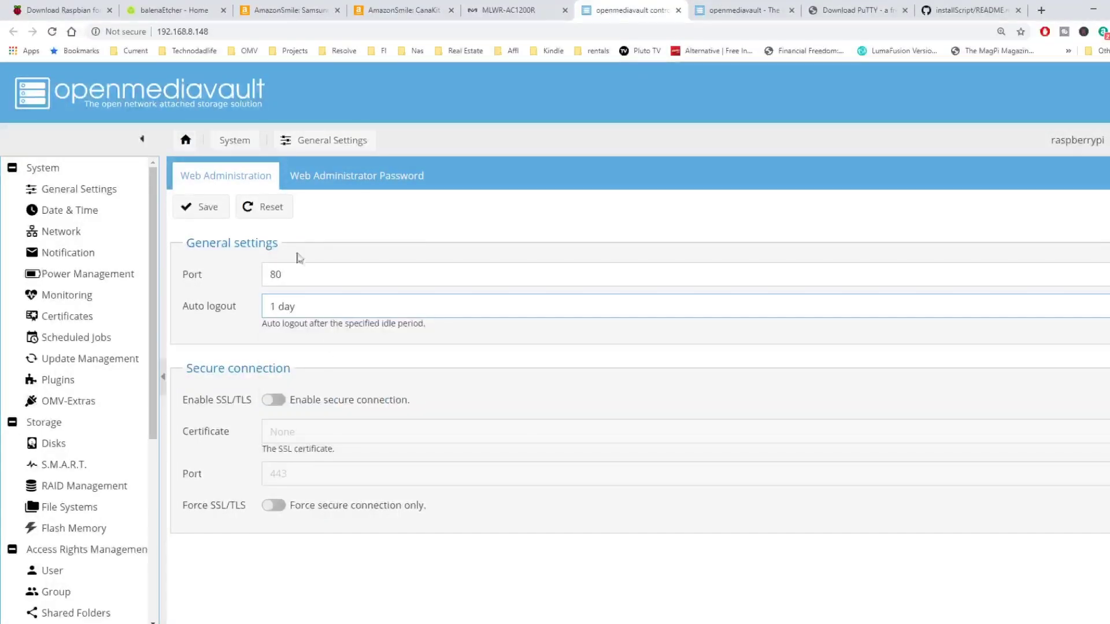
pyautogui.click(206, 208)
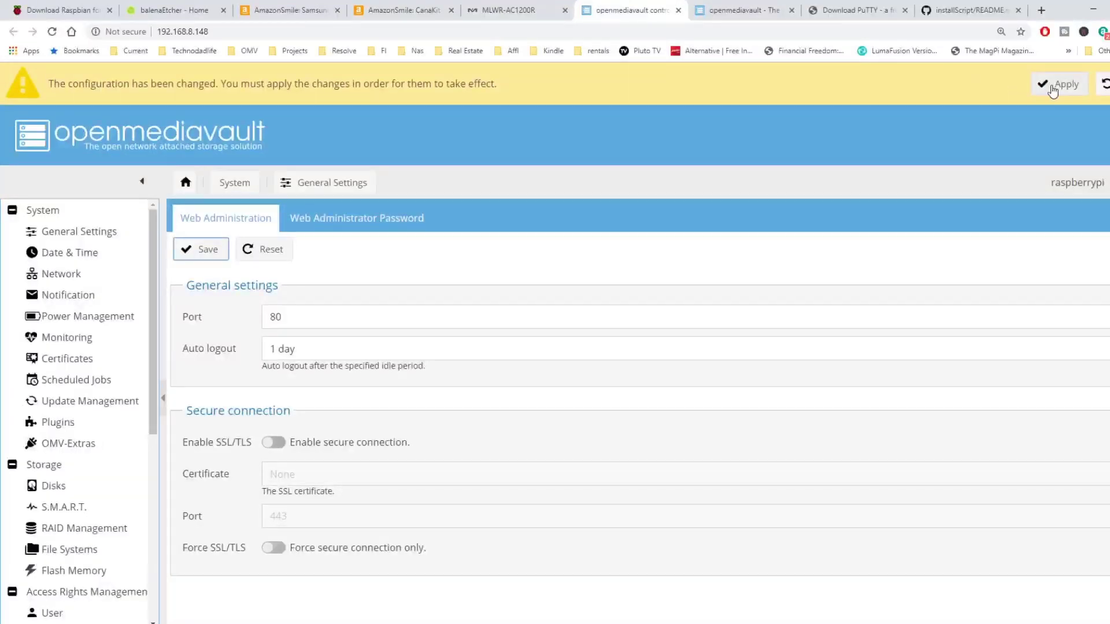
pyautogui.click(1058, 85)
pyautogui.click(549, 387)
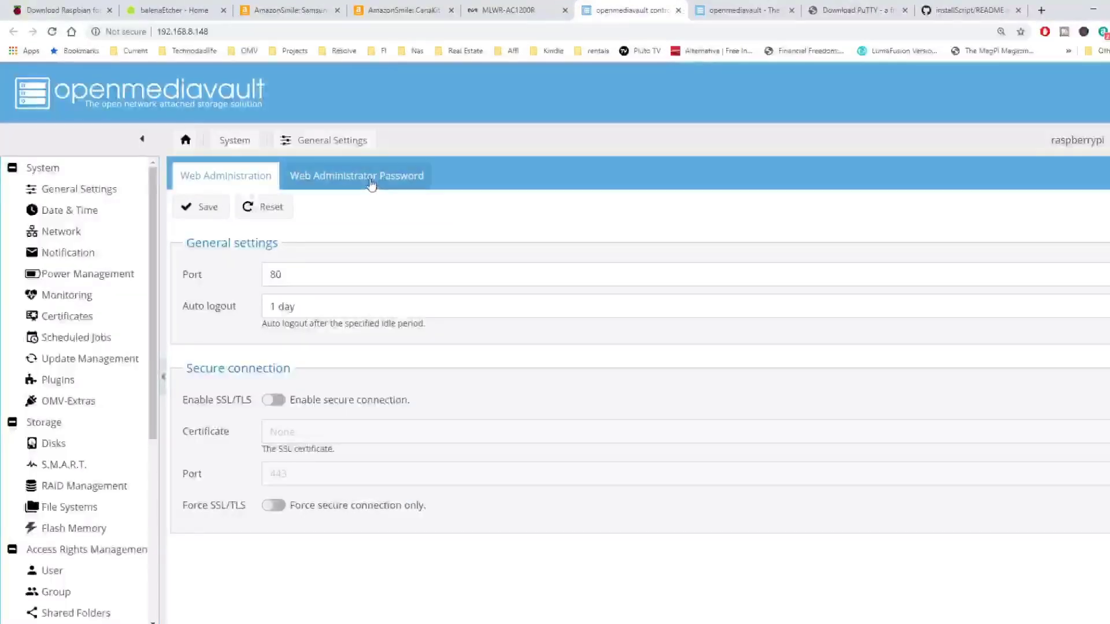
# Enter a new web administrator password in both fields and save it
pyautogui.click(371, 183)
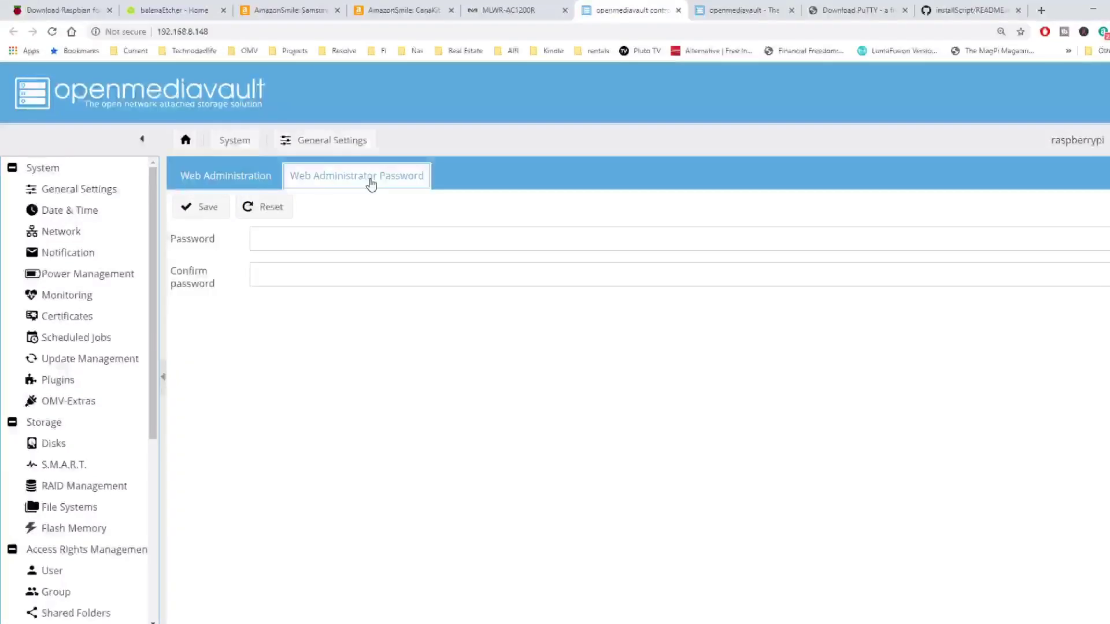
pyautogui.click(317, 238)
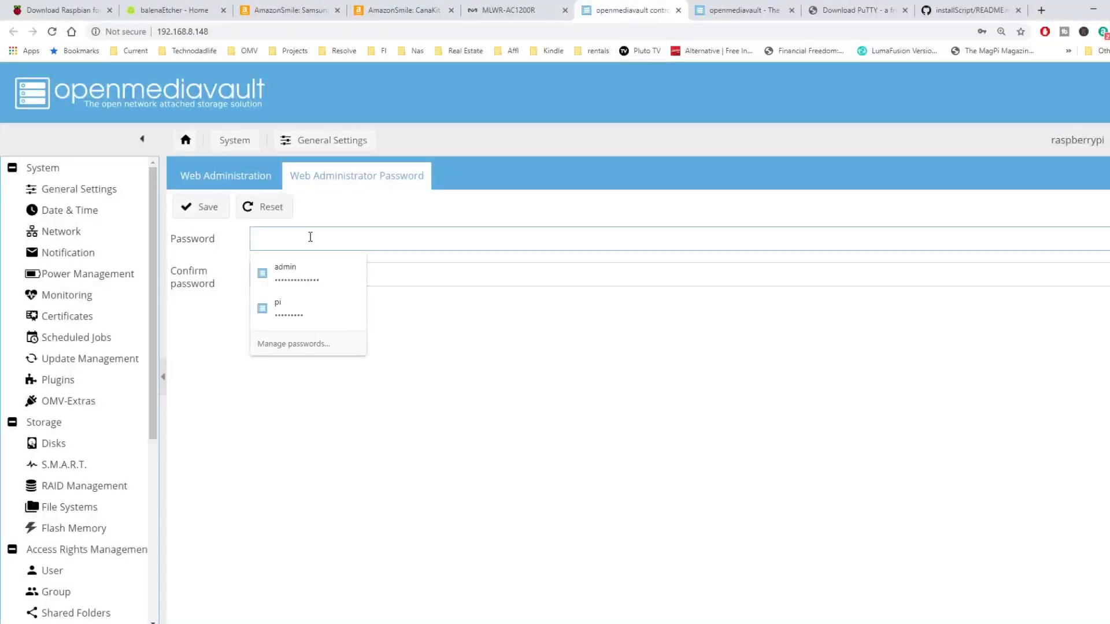
pyautogui.write('raspberry')
pyautogui.click(311, 275)
pyautogui.write('raspbe')
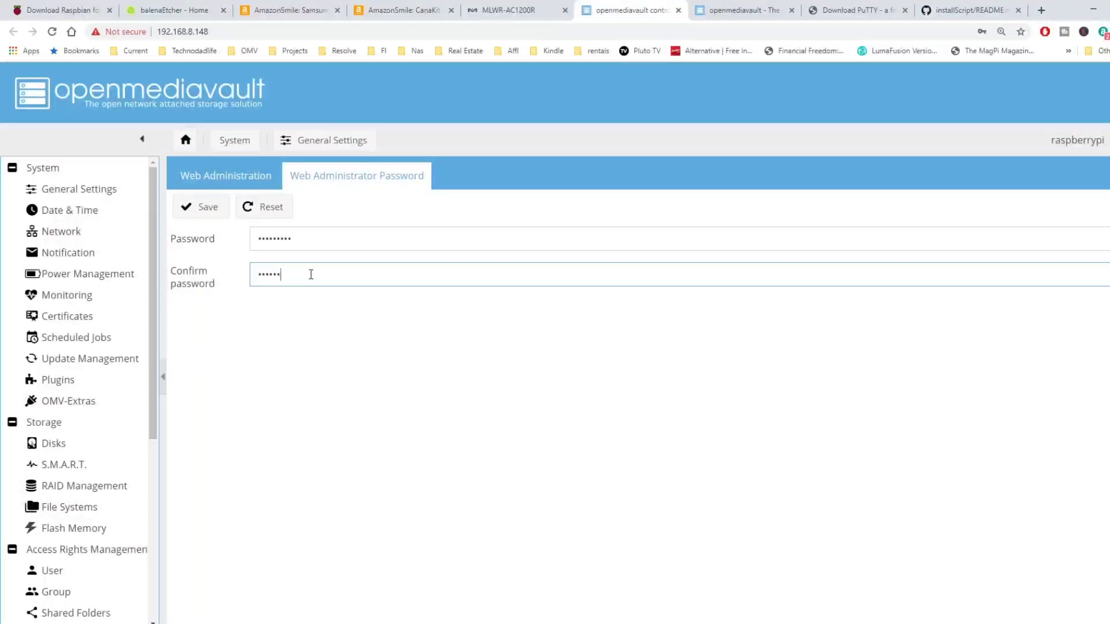
pyautogui.write('rry')
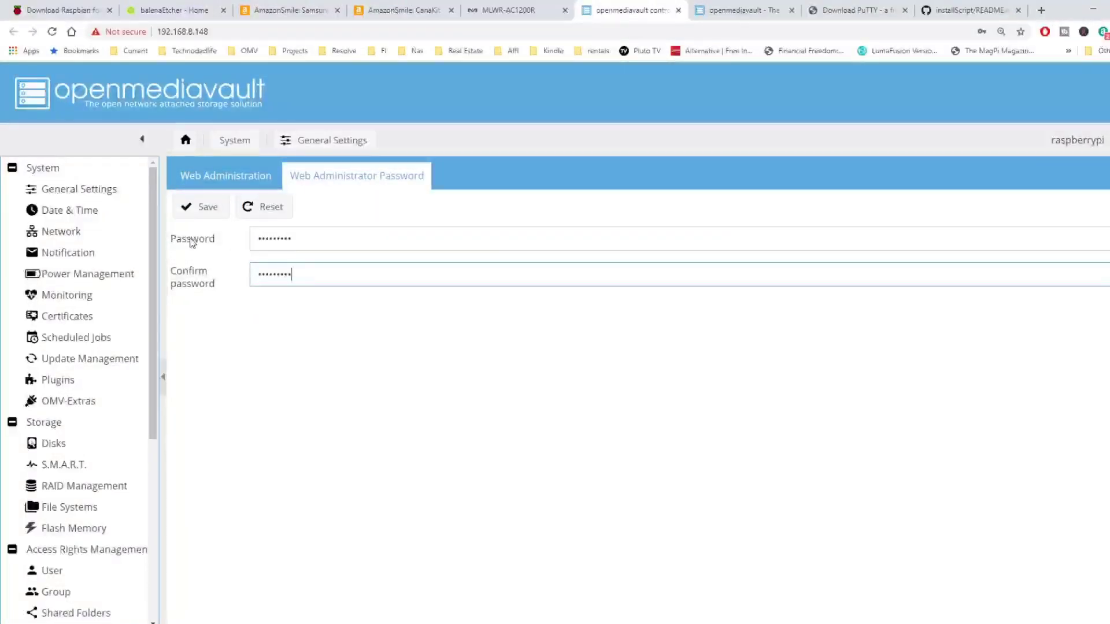
pyautogui.click(200, 209)
# Switch the Date & Time zone to US/Eastern, save it and apply the configuration
pyautogui.click(96, 213)
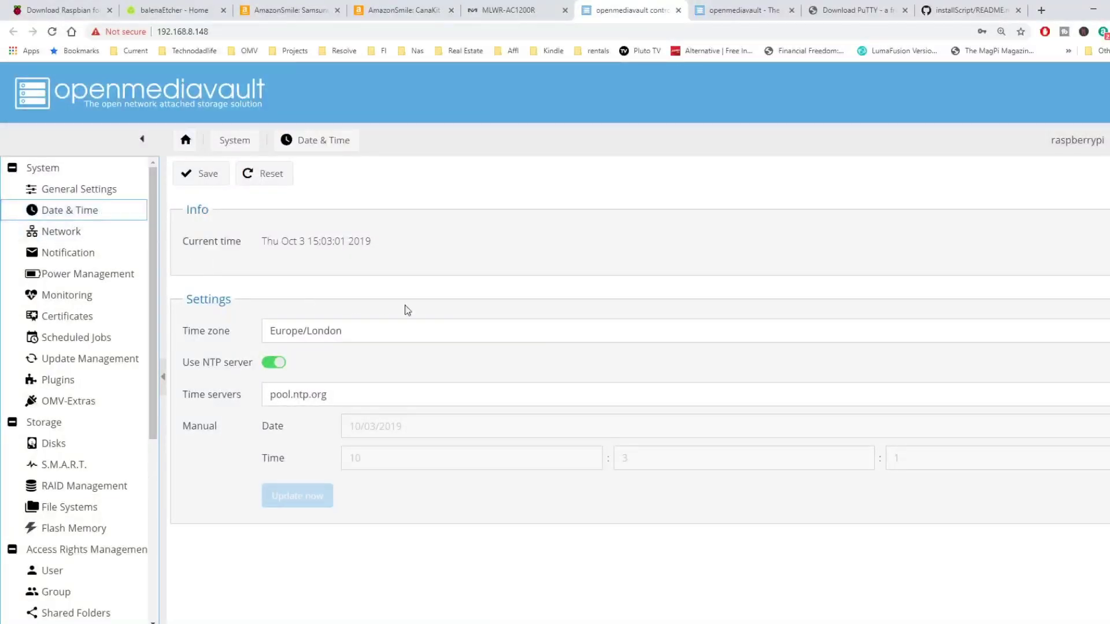
pyautogui.click(825, 337)
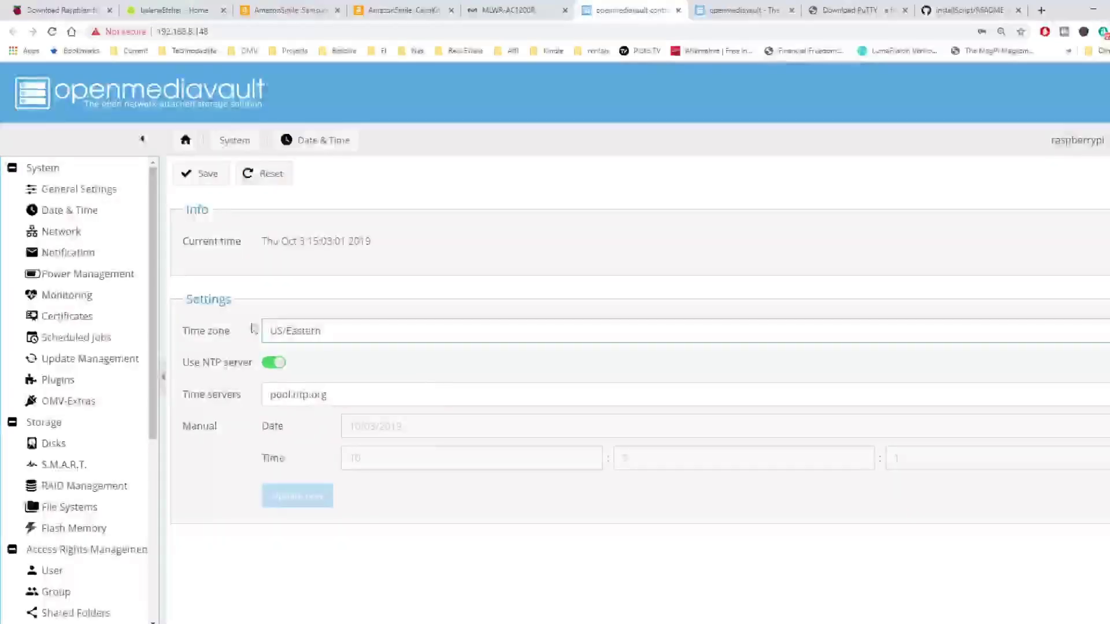
pyautogui.click(206, 182)
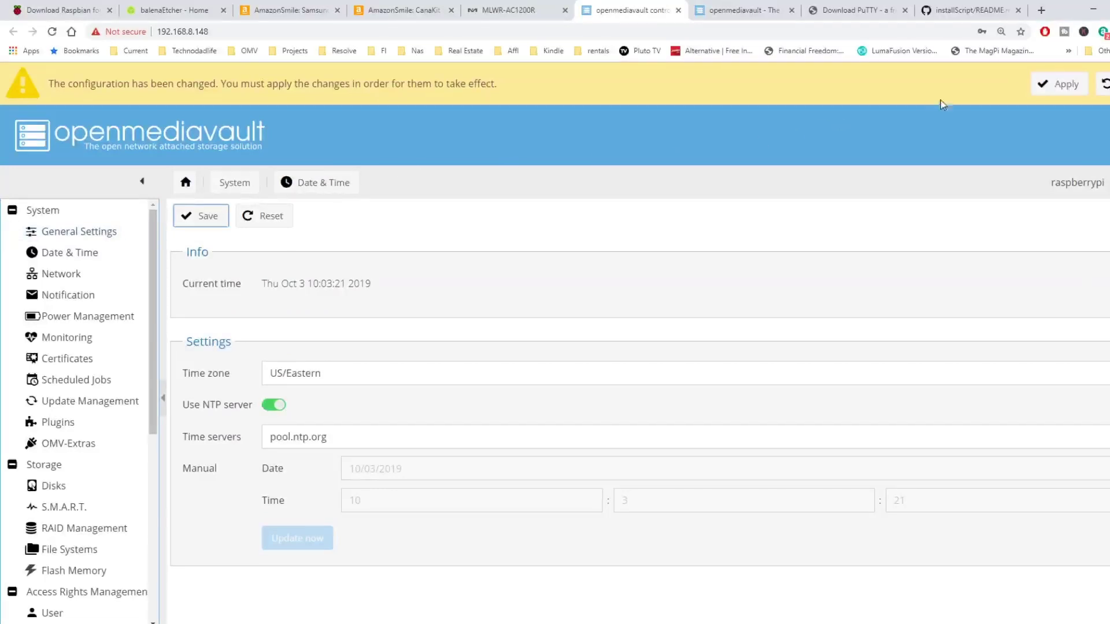
pyautogui.click(1057, 83)
pyautogui.click(545, 387)
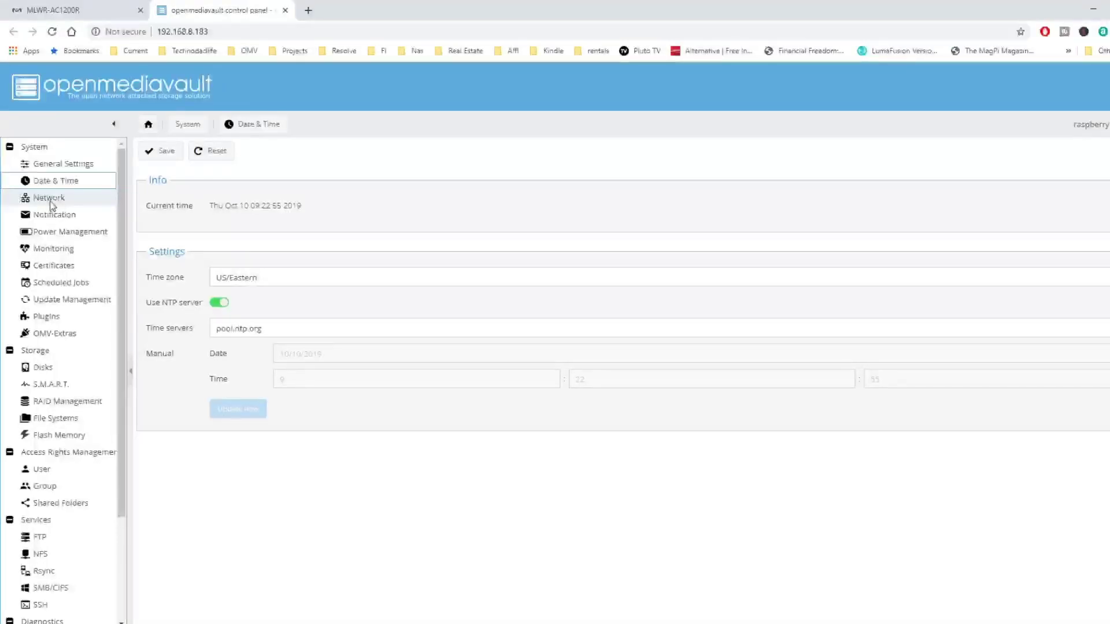
# Add an Ethernet interface on device eth0 with the IPv4 method set to DHCP
pyautogui.click(50, 199)
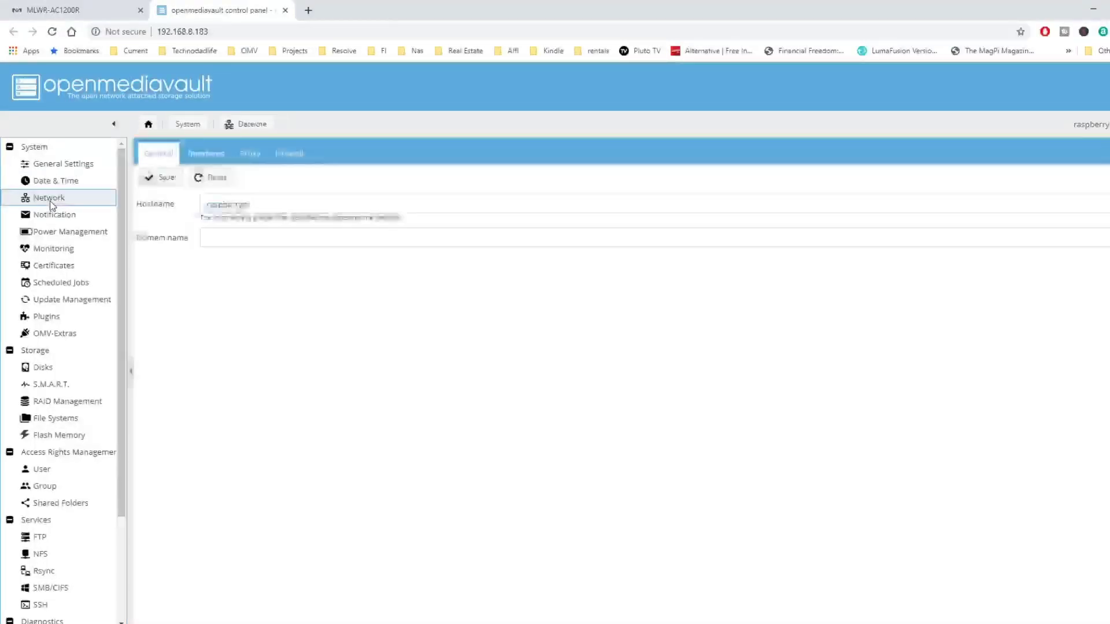
pyautogui.click(202, 158)
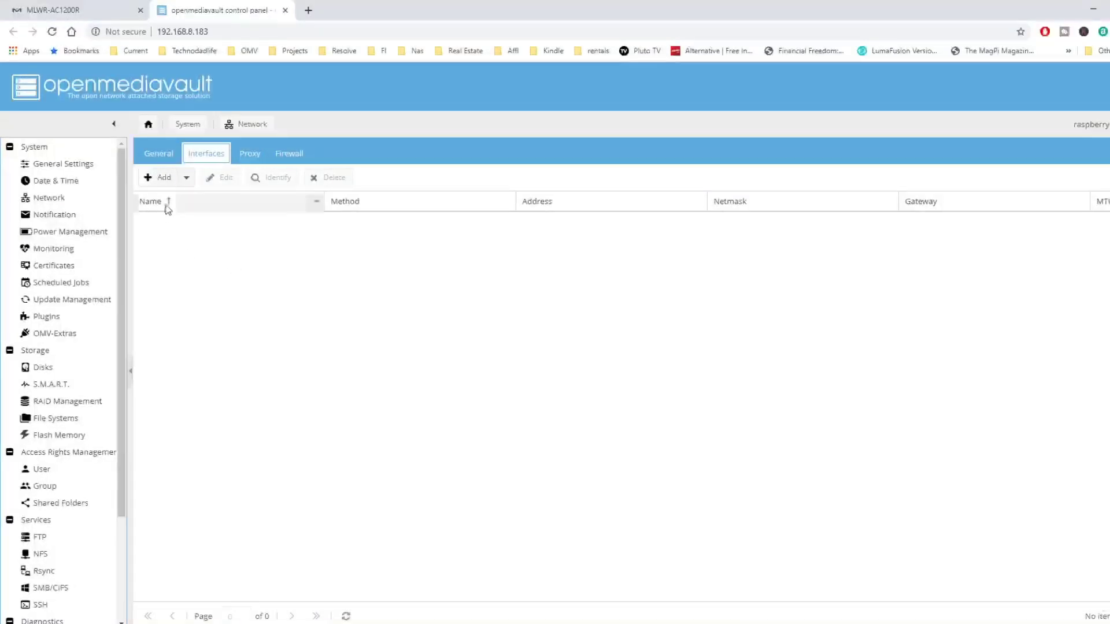
pyautogui.click(165, 181)
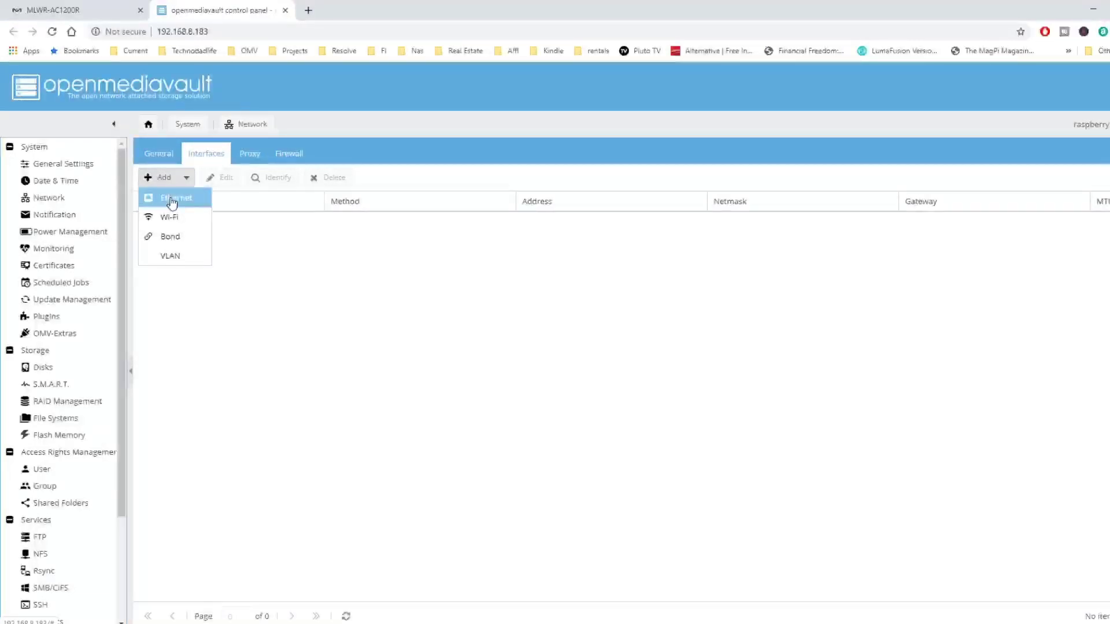
pyautogui.click(172, 200)
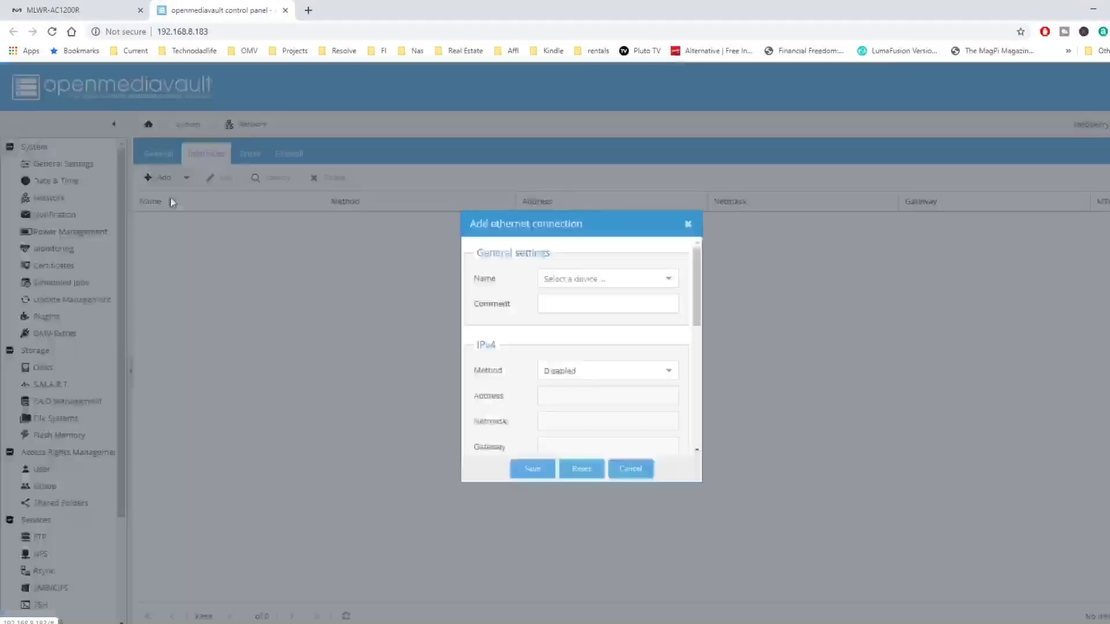
pyautogui.click(670, 282)
pyautogui.click(649, 296)
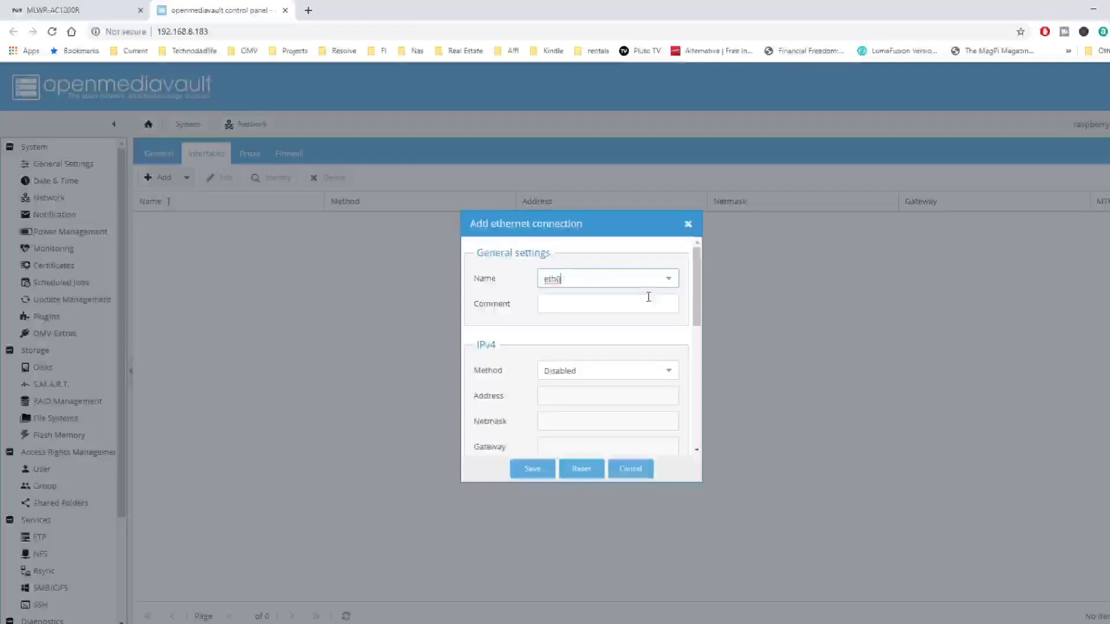
pyautogui.scroll(-3, 648, 296)
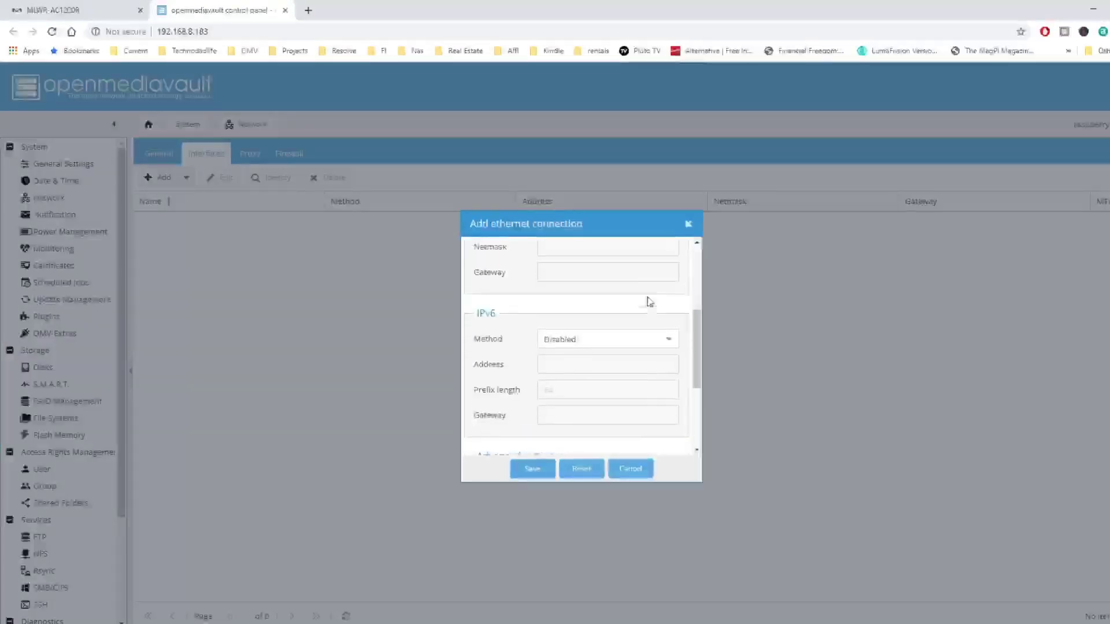
pyautogui.scroll(2, 649, 301)
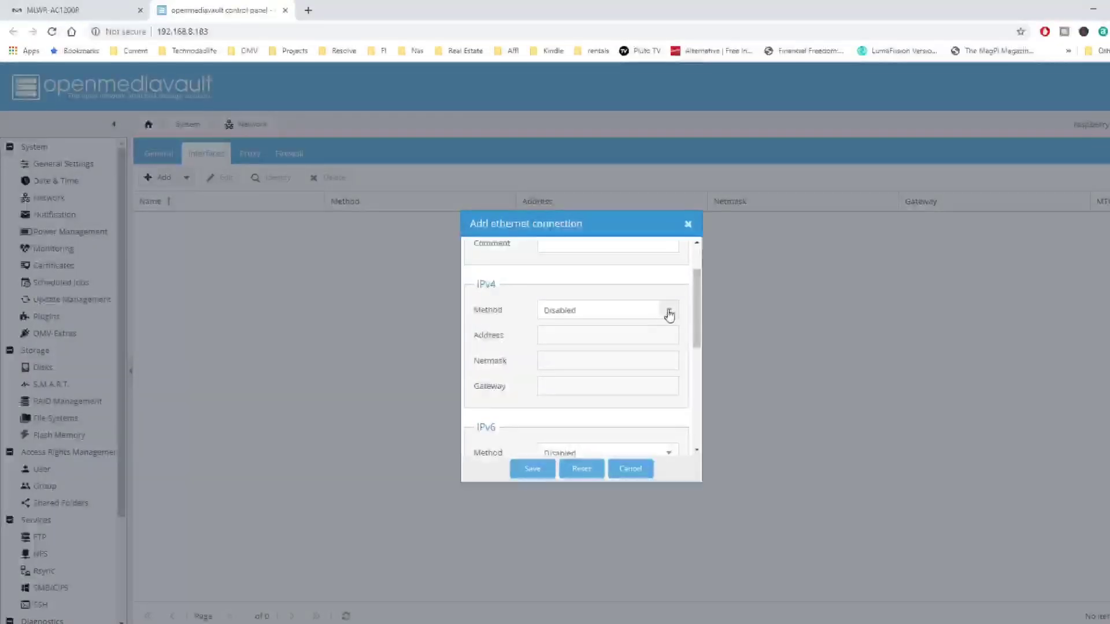
pyautogui.click(669, 313)
pyautogui.click(649, 349)
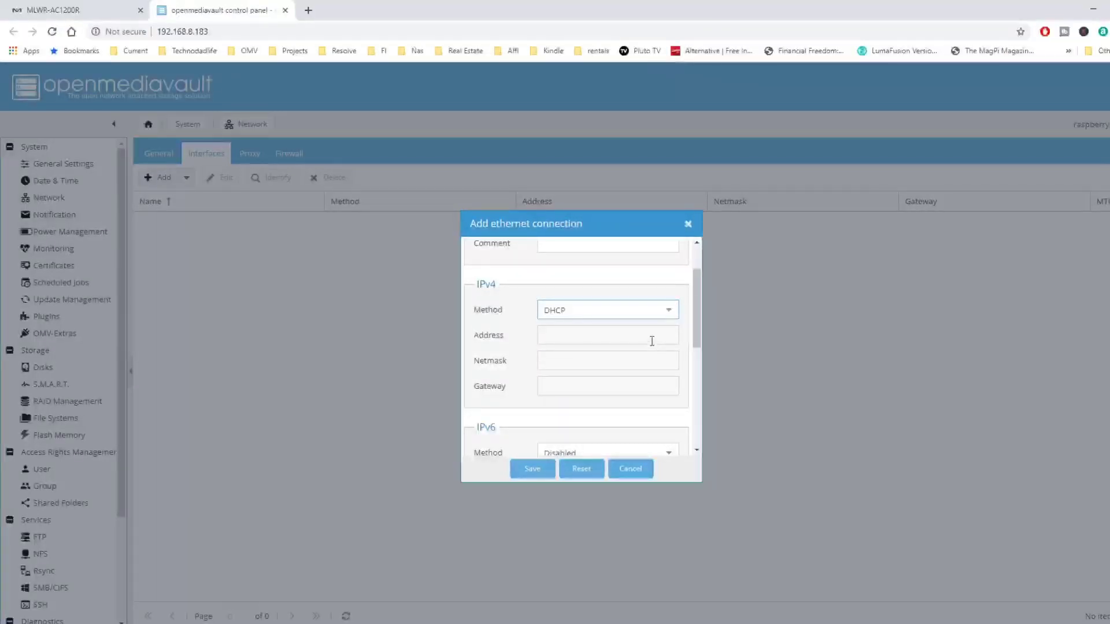
# Enter a DNS server (8.8.8.…), save the eth0 connection and apply the network change
pyautogui.scroll(-5, 651, 341)
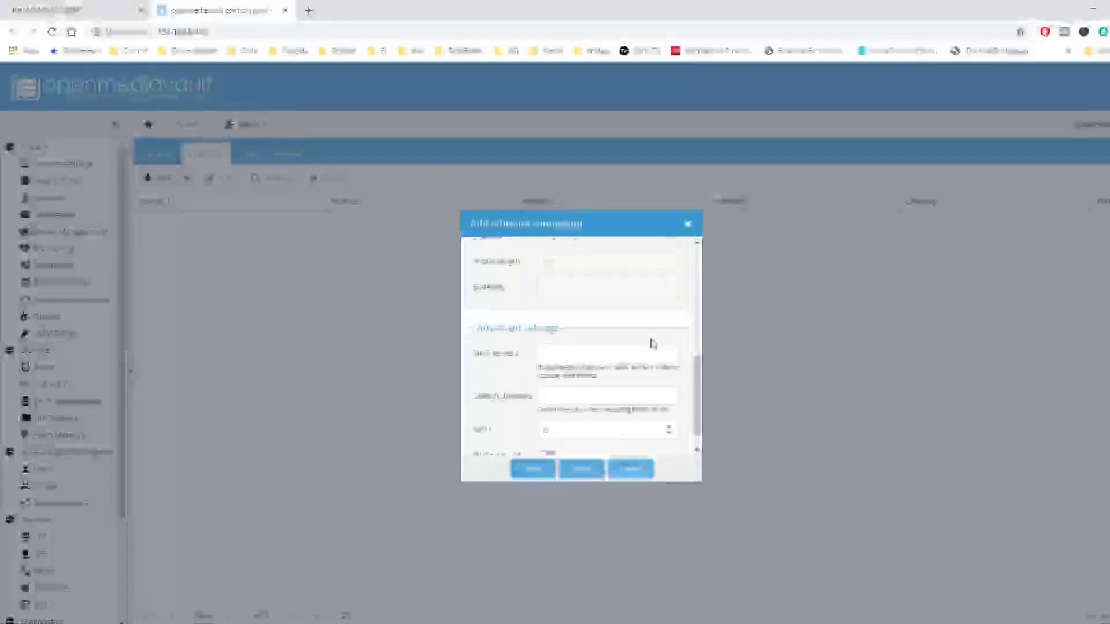
pyautogui.click(608, 357)
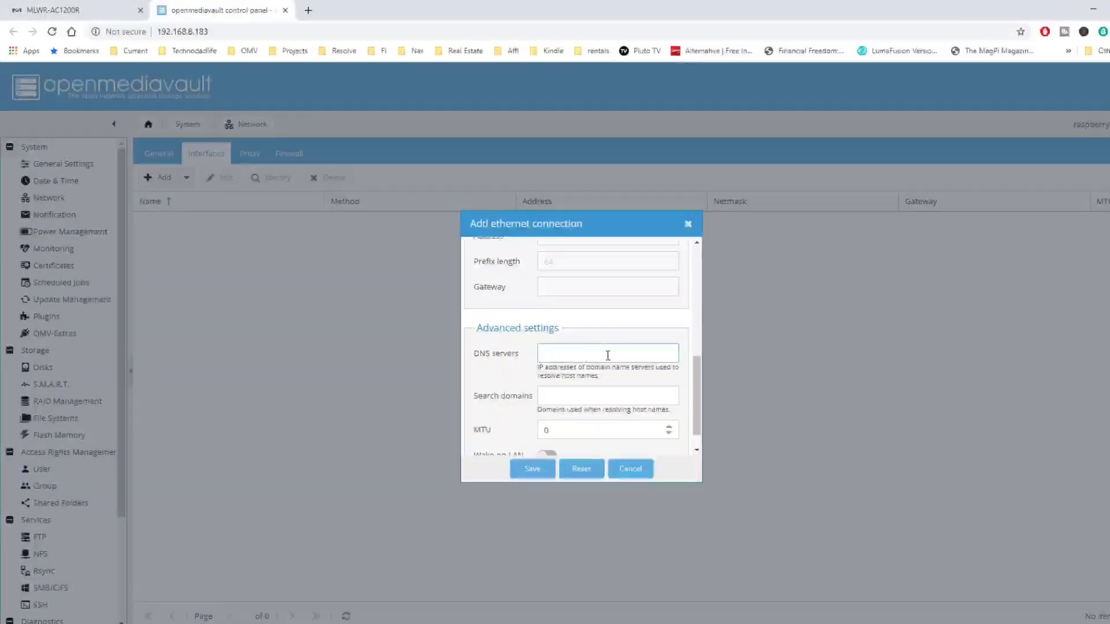
pyautogui.write('8.8.8.8')
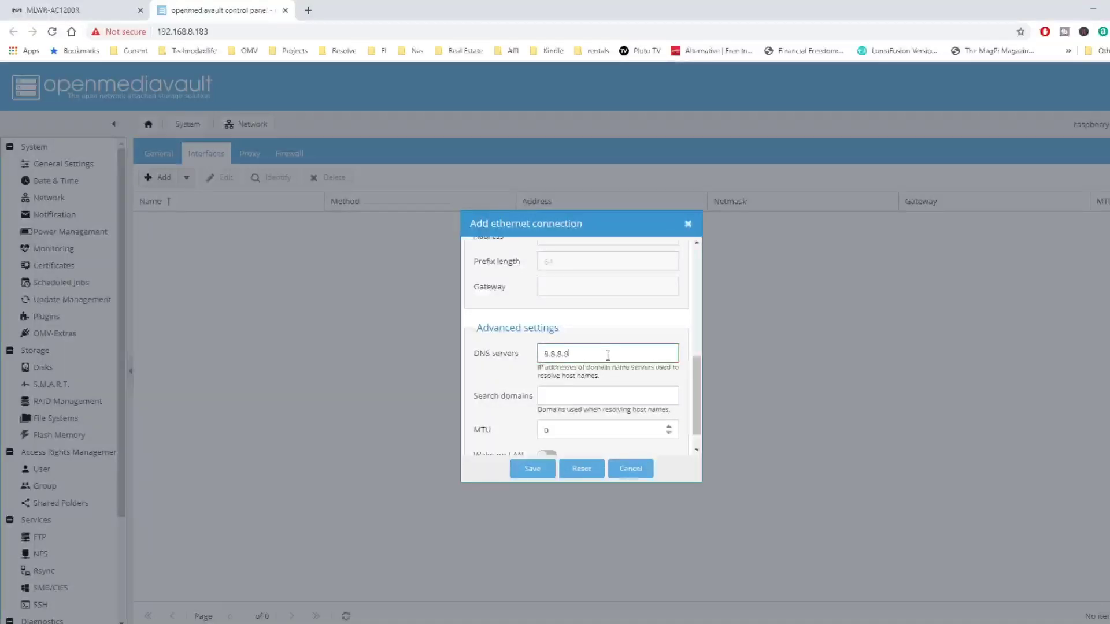
pyautogui.click(532, 469)
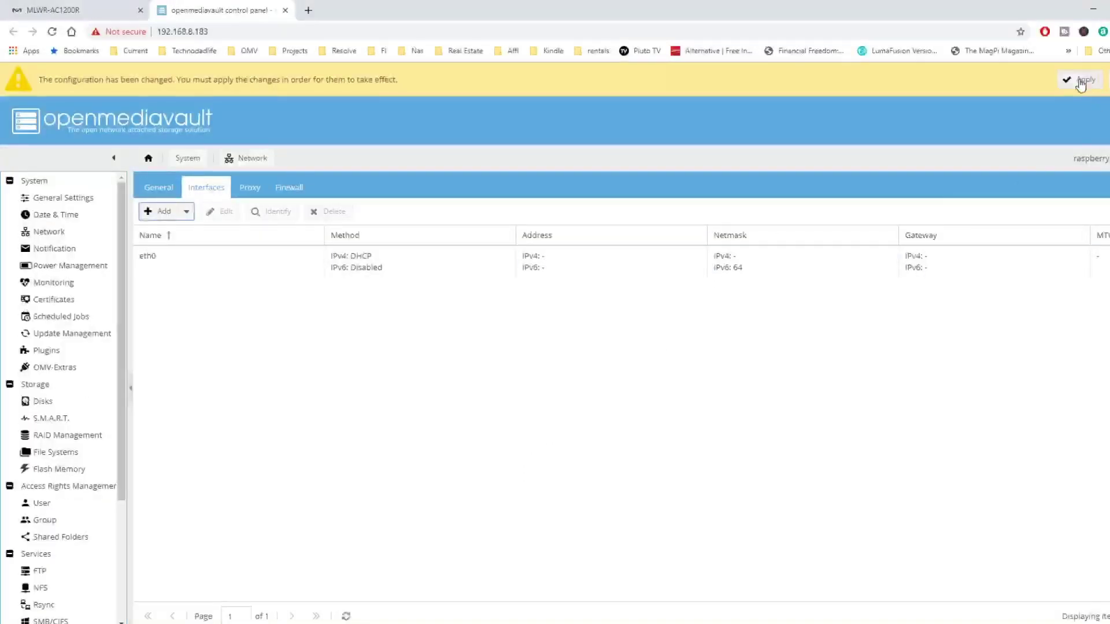
pyautogui.click(1080, 80)
pyautogui.click(555, 378)
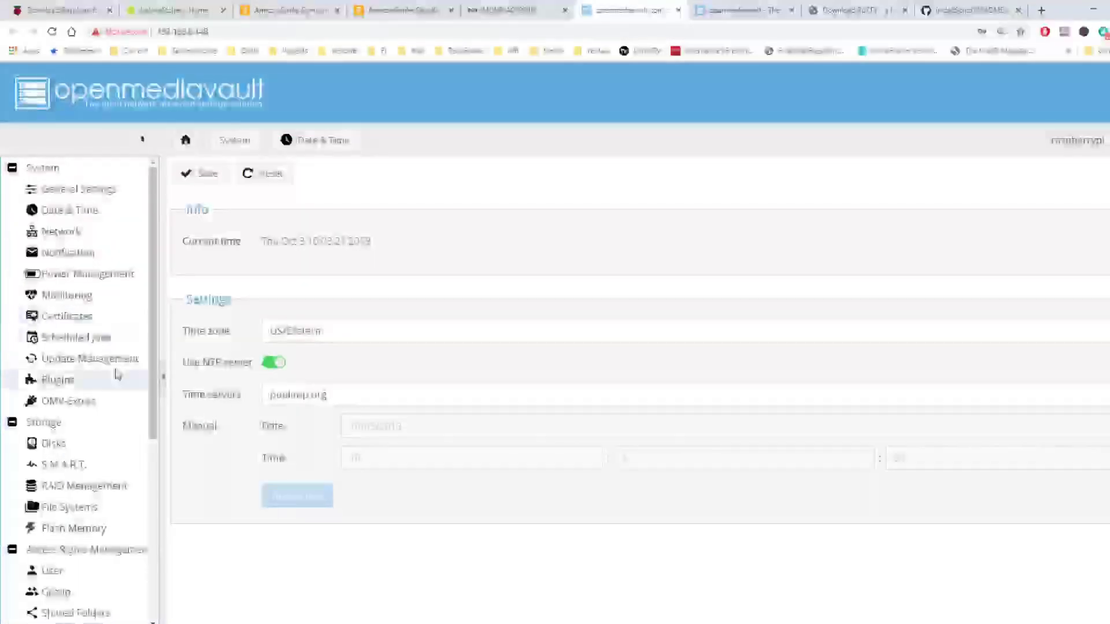
# Select and upgrade all pending package updates, then view the available plugins list
pyautogui.click(117, 368)
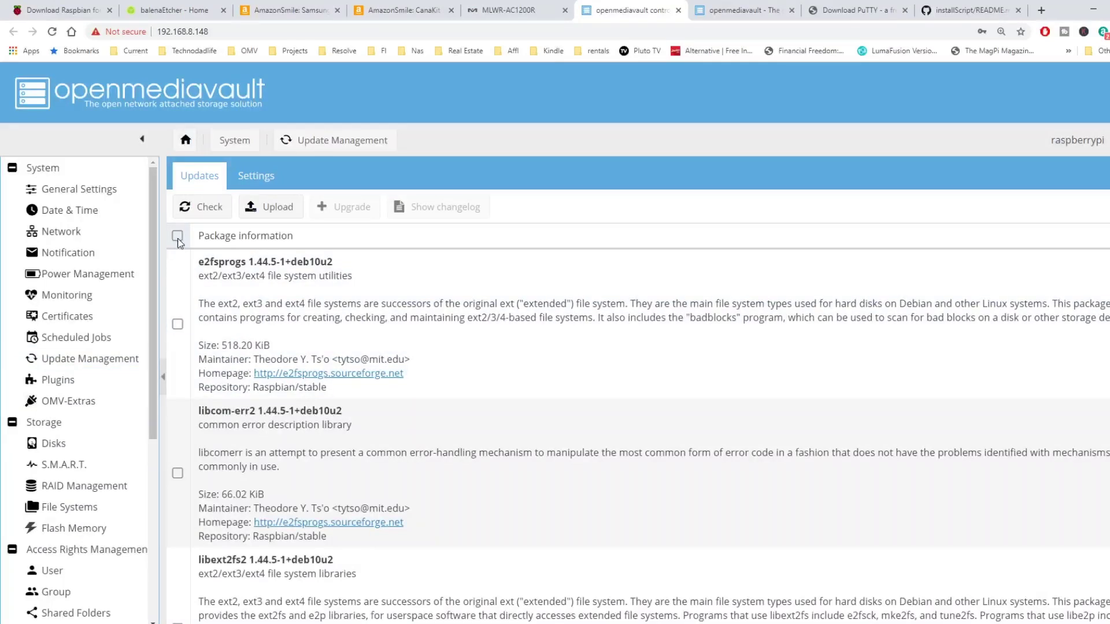
pyautogui.click(177, 236)
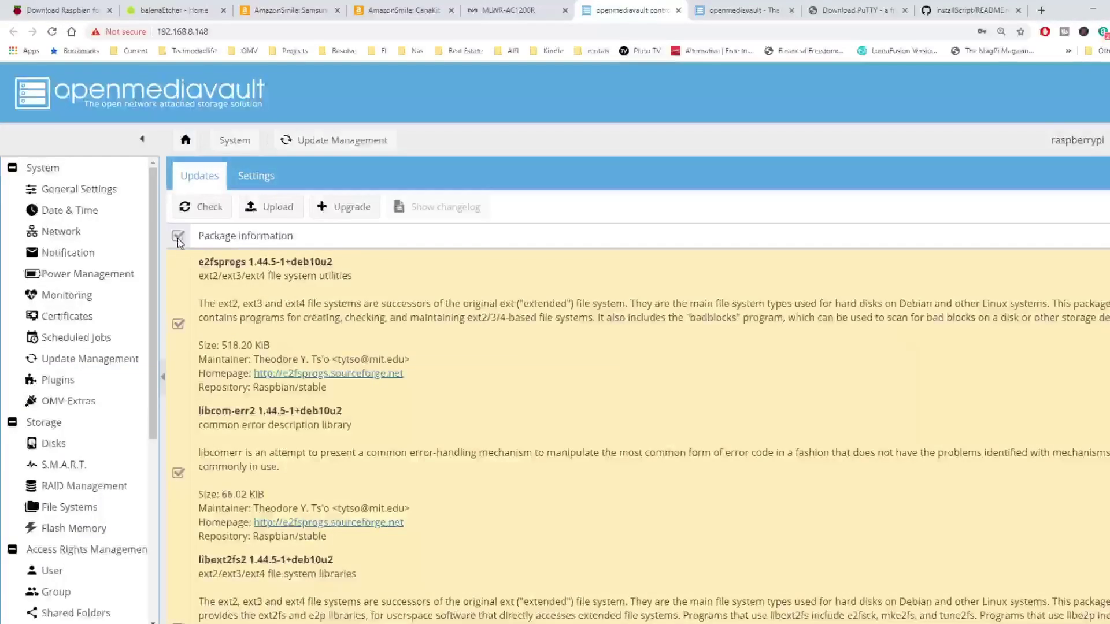
pyautogui.click(359, 207)
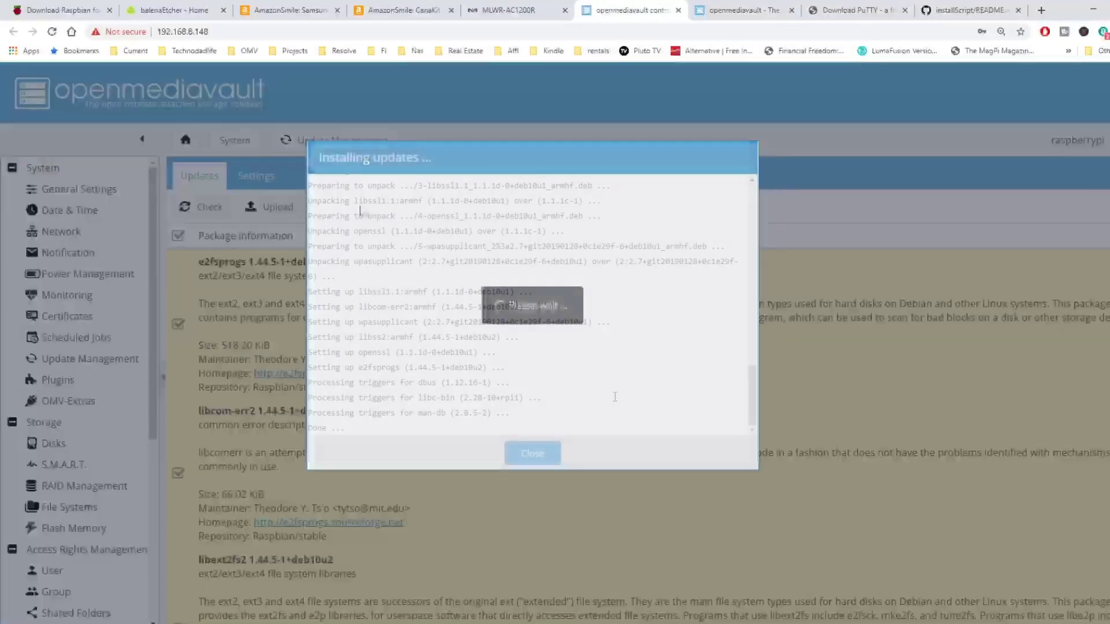
pyautogui.click(556, 452)
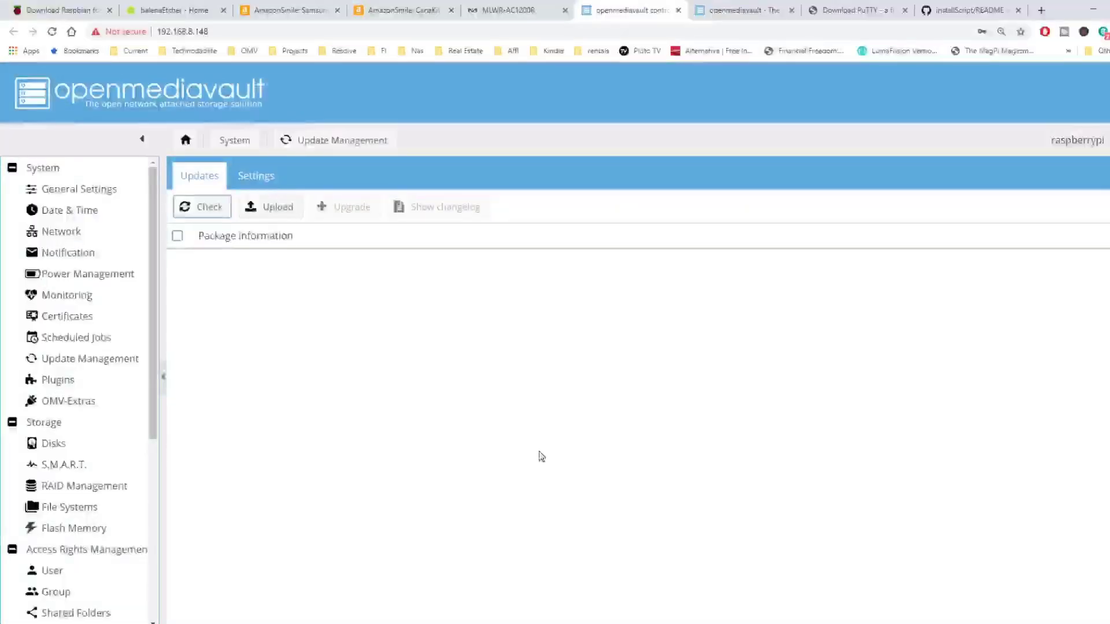
pyautogui.click(97, 386)
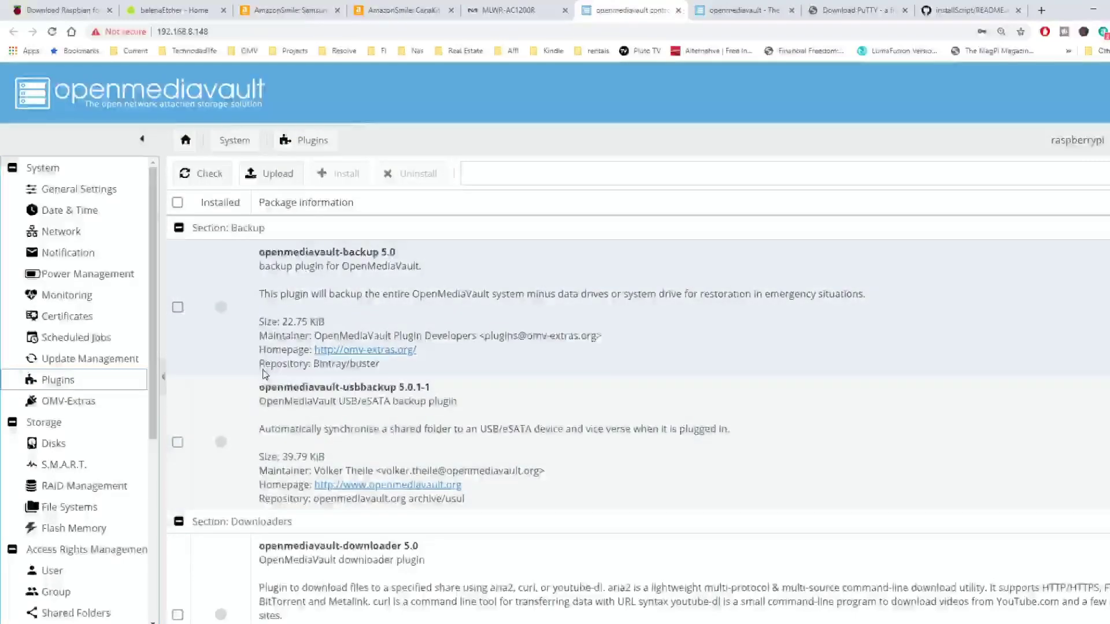
# Scan the Disks list for new devices and select the 111.79 GiB /dev/sda drive
pyautogui.scroll(-5, 262, 373)
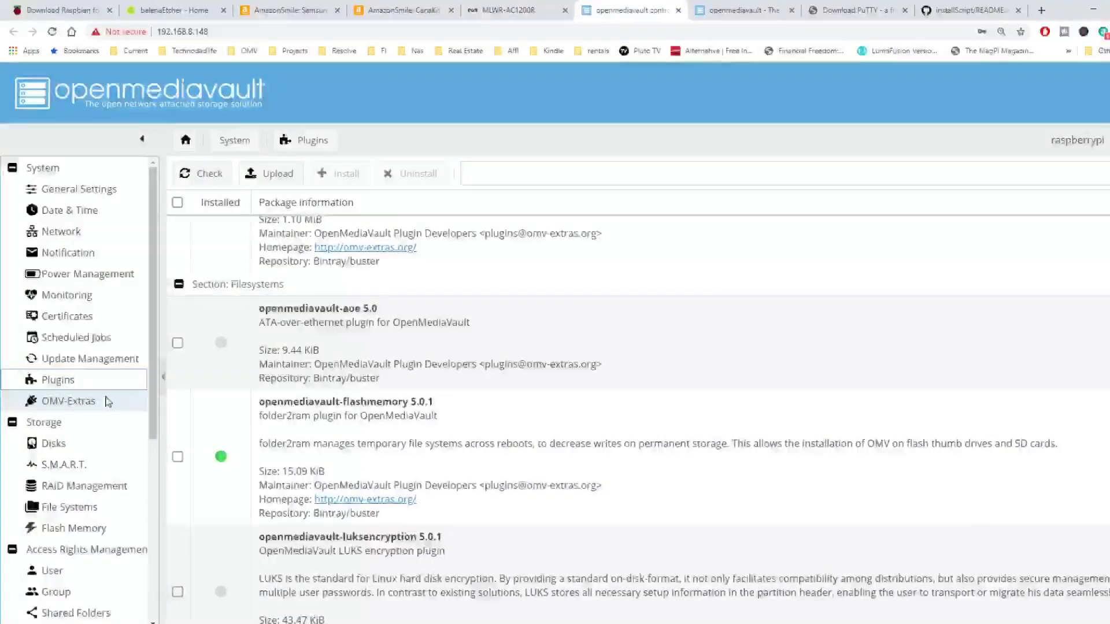
pyautogui.click(68, 443)
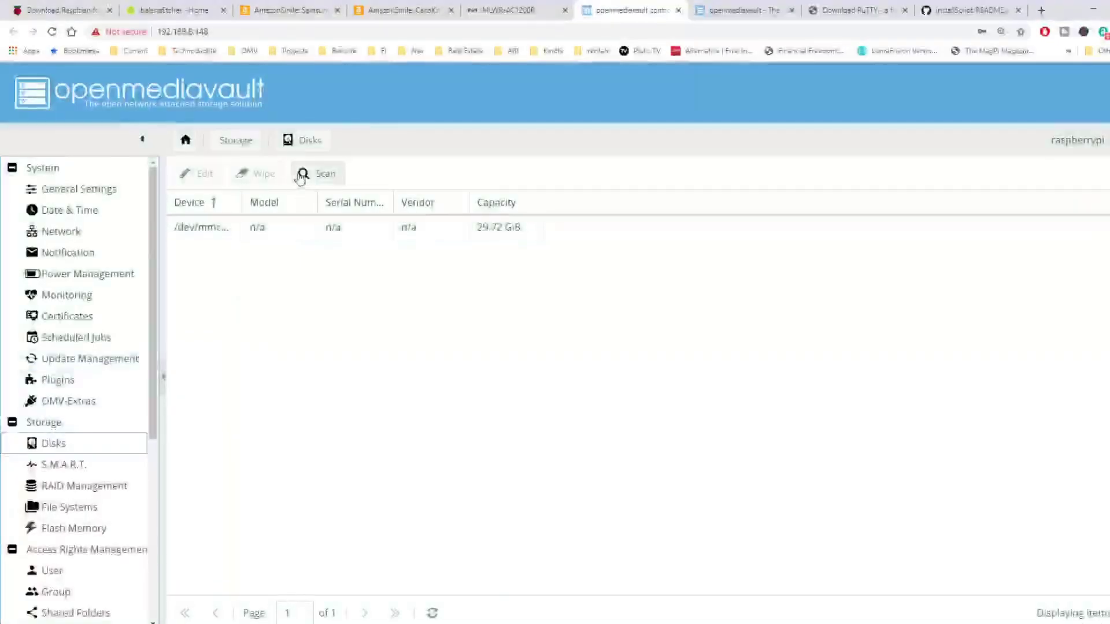
pyautogui.click(311, 177)
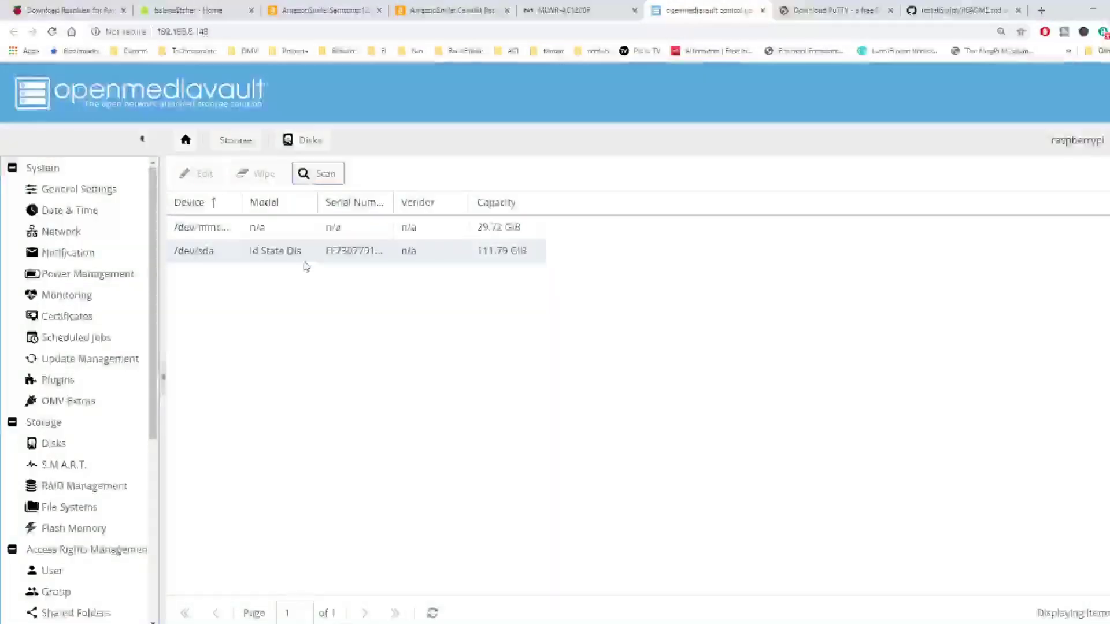
pyautogui.click(305, 258)
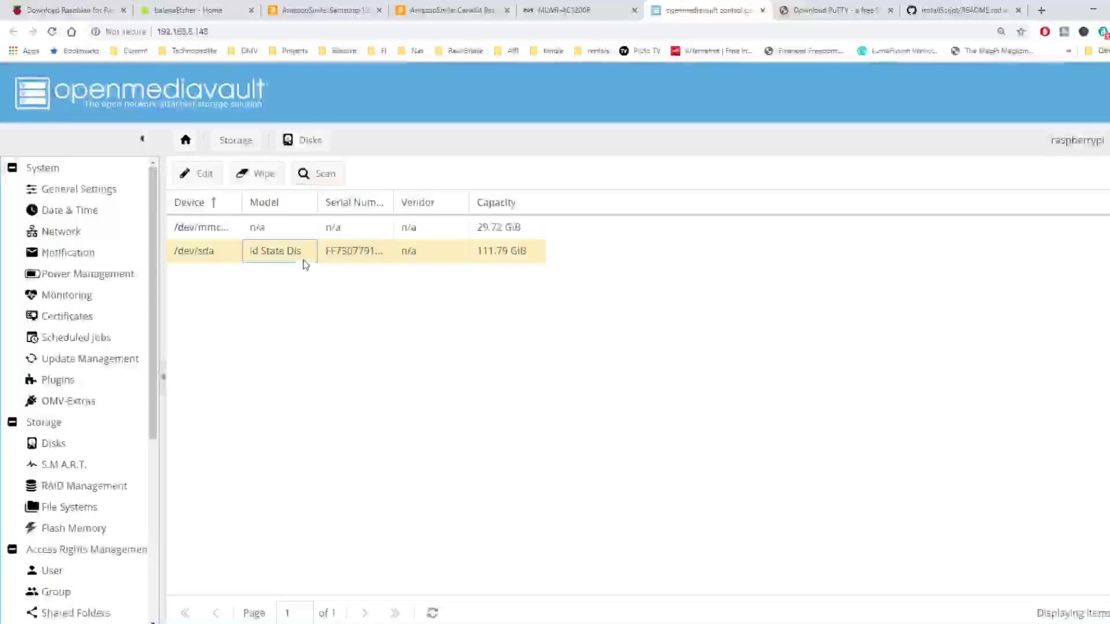
# Quick-wipe the /dev/sda disk, close the wipe report and view the File Systems list
pyautogui.click(263, 178)
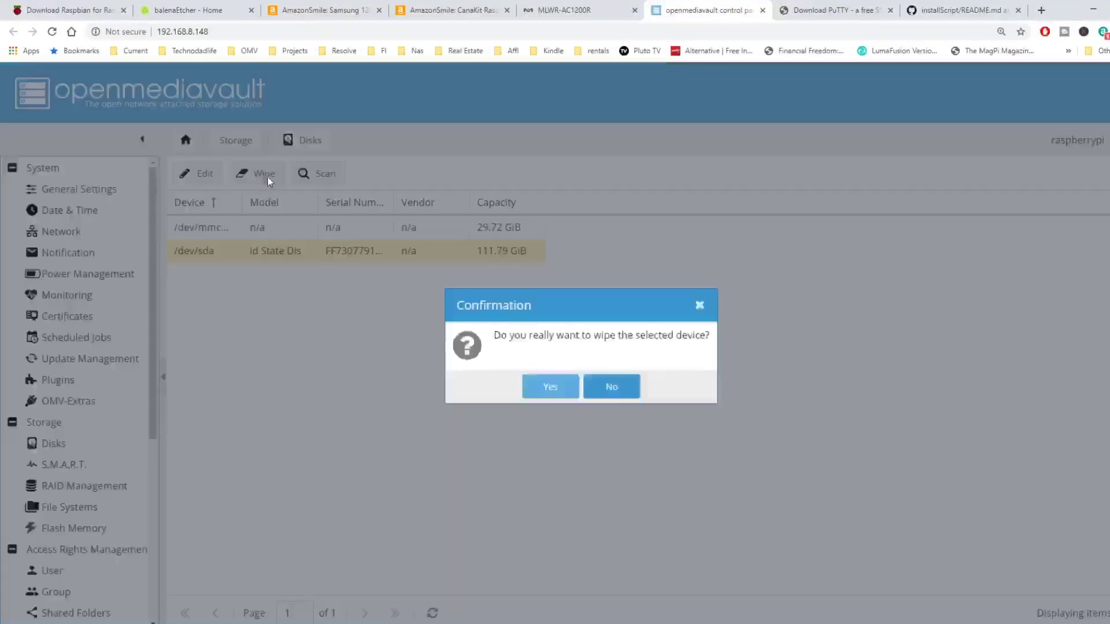
pyautogui.click(547, 388)
pyautogui.click(580, 389)
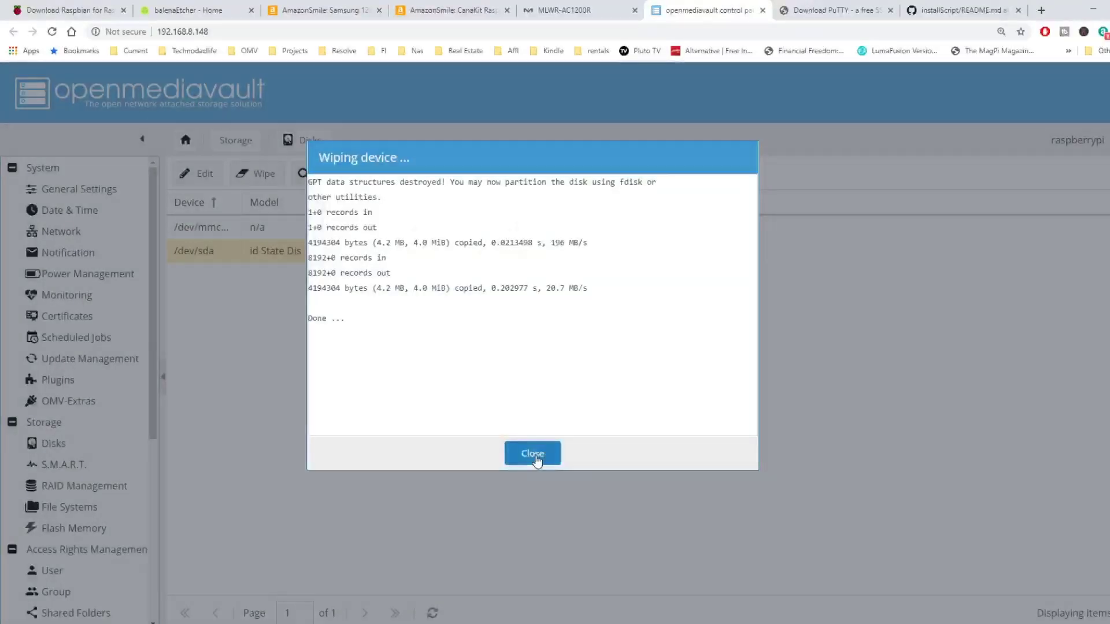
pyautogui.click(533, 454)
pyautogui.click(123, 509)
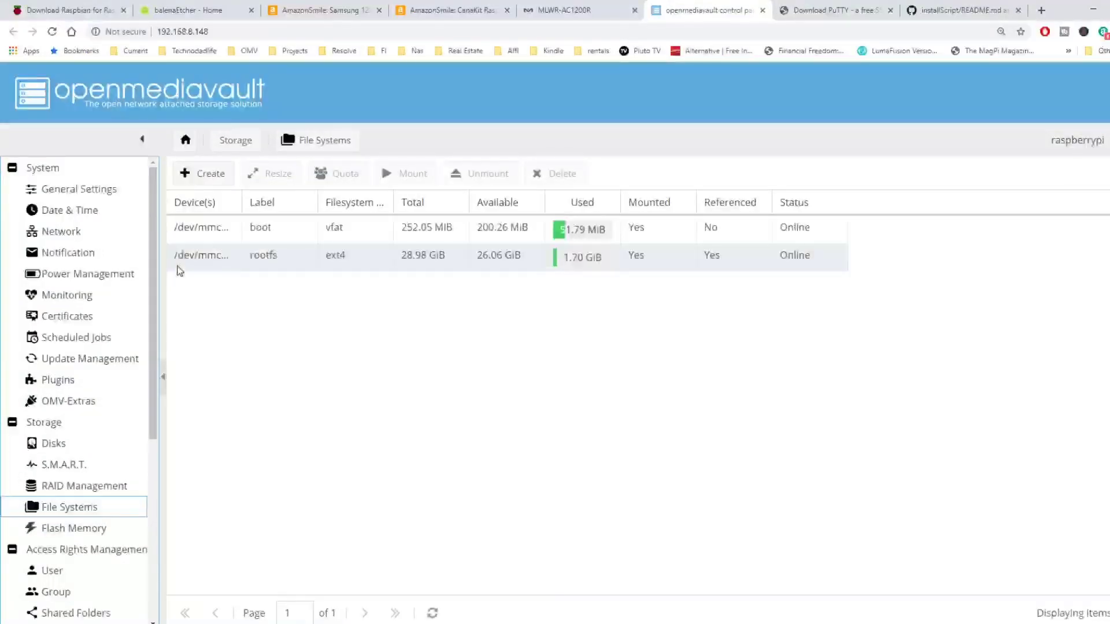
# Create a file system on /dev/sda with the label 'datadisk'
pyautogui.click(203, 175)
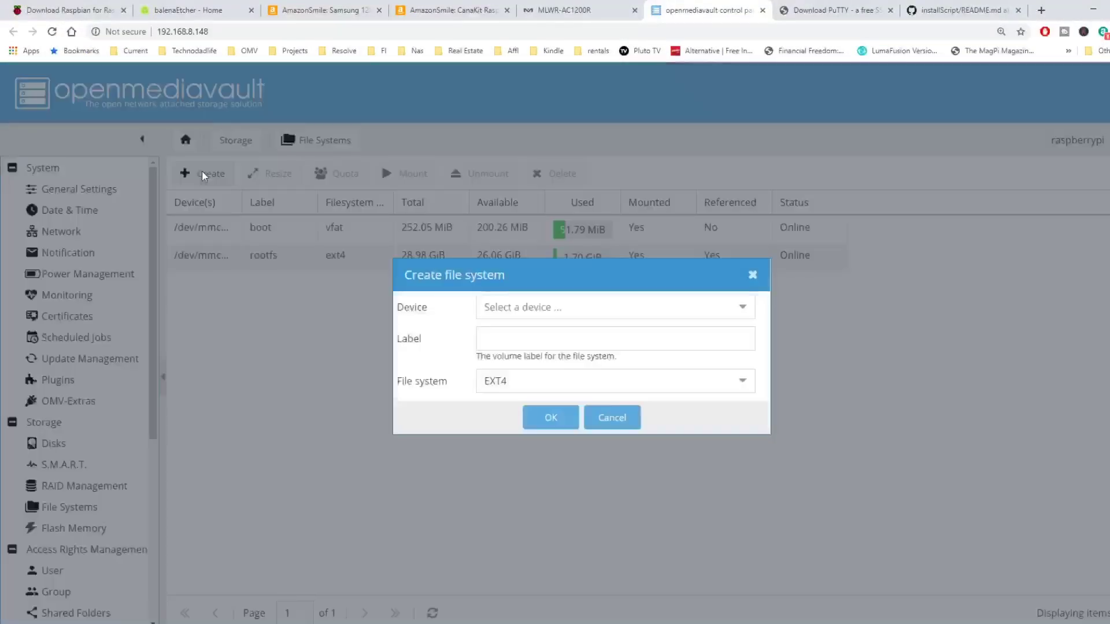
pyautogui.click(574, 308)
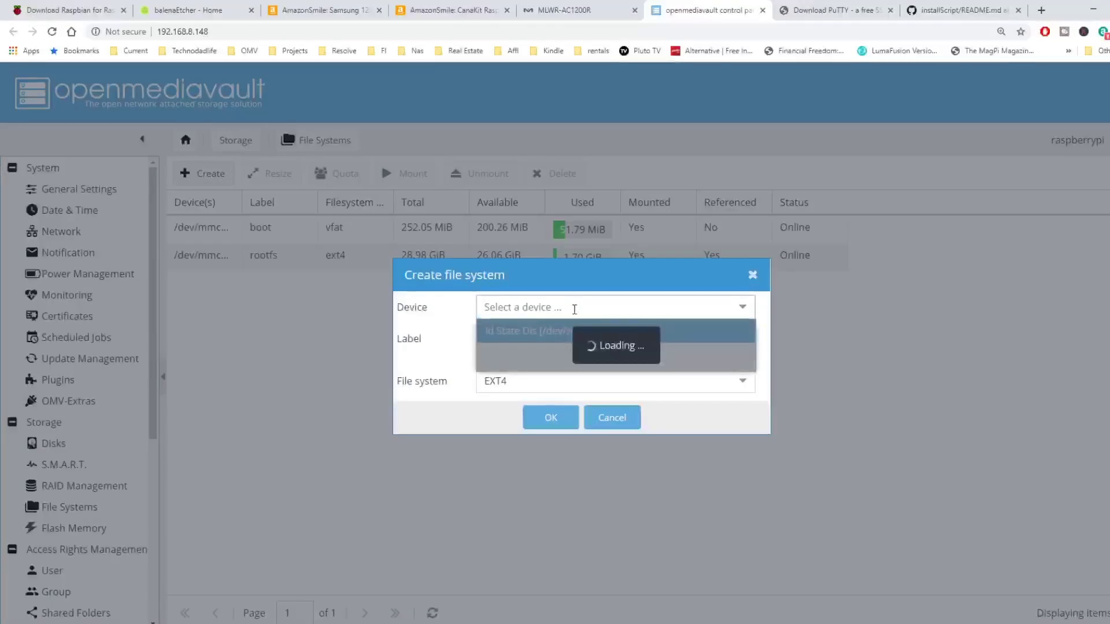
pyautogui.click(575, 332)
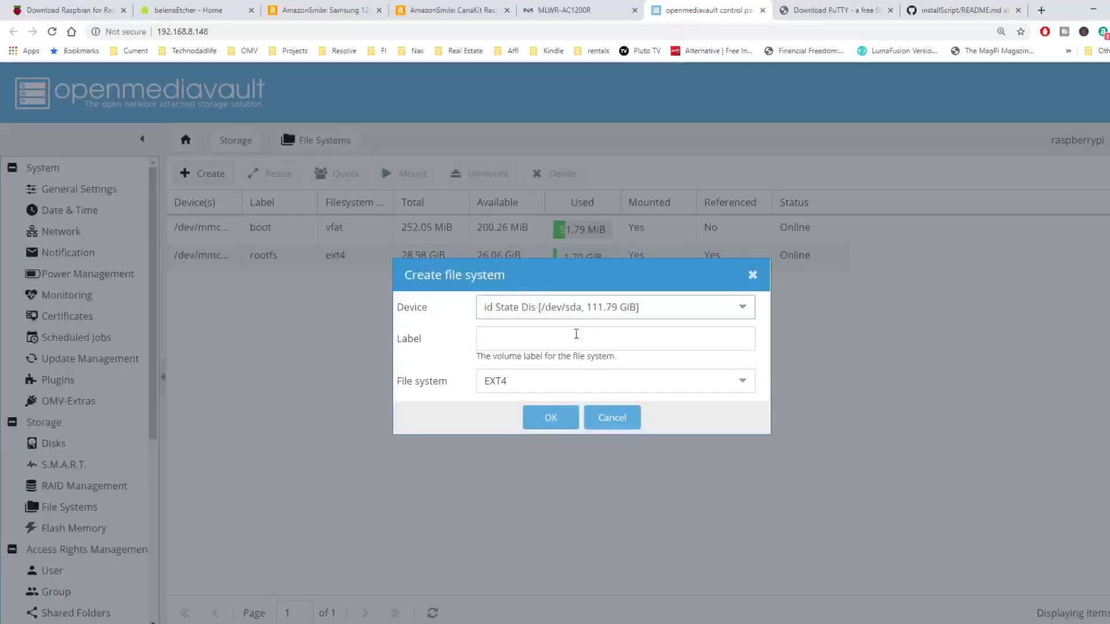
pyautogui.click(557, 334)
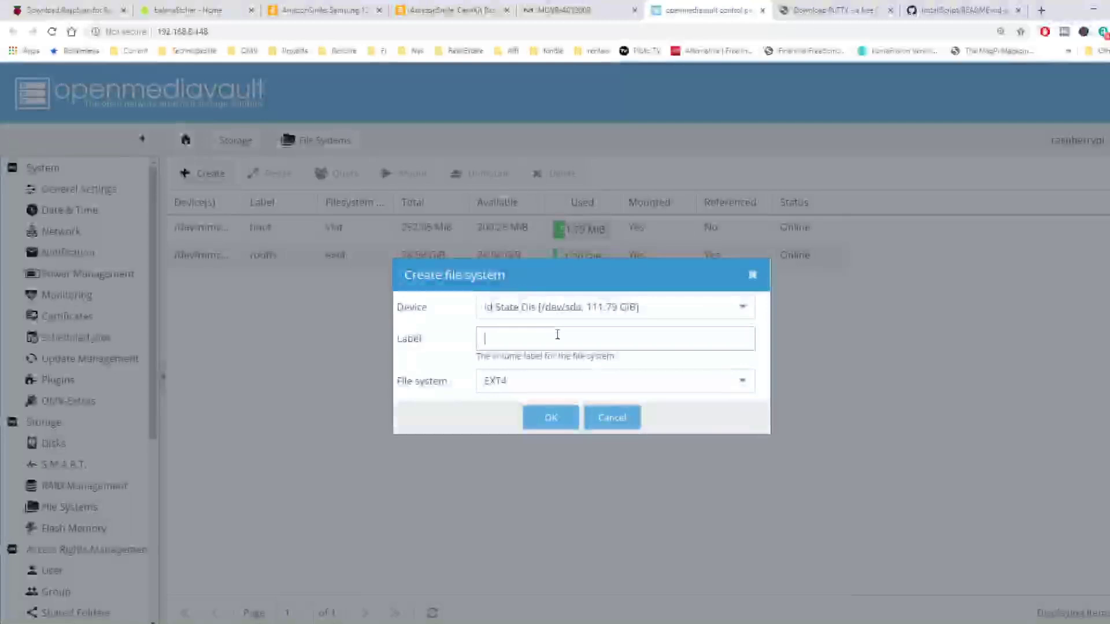
pyautogui.write('datadisk')
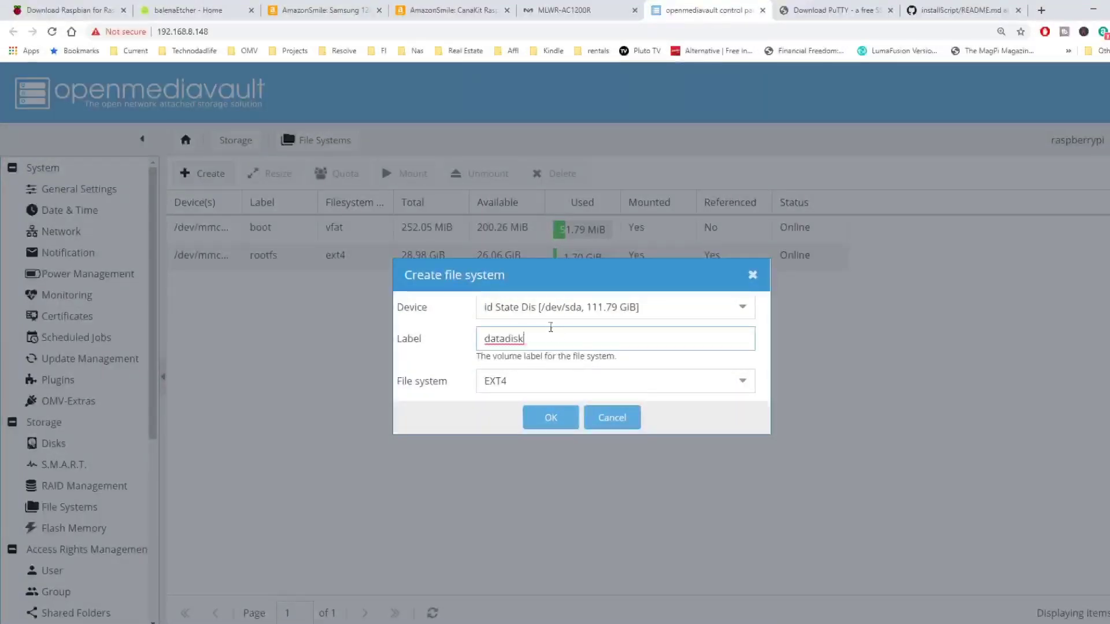
pyautogui.click(558, 419)
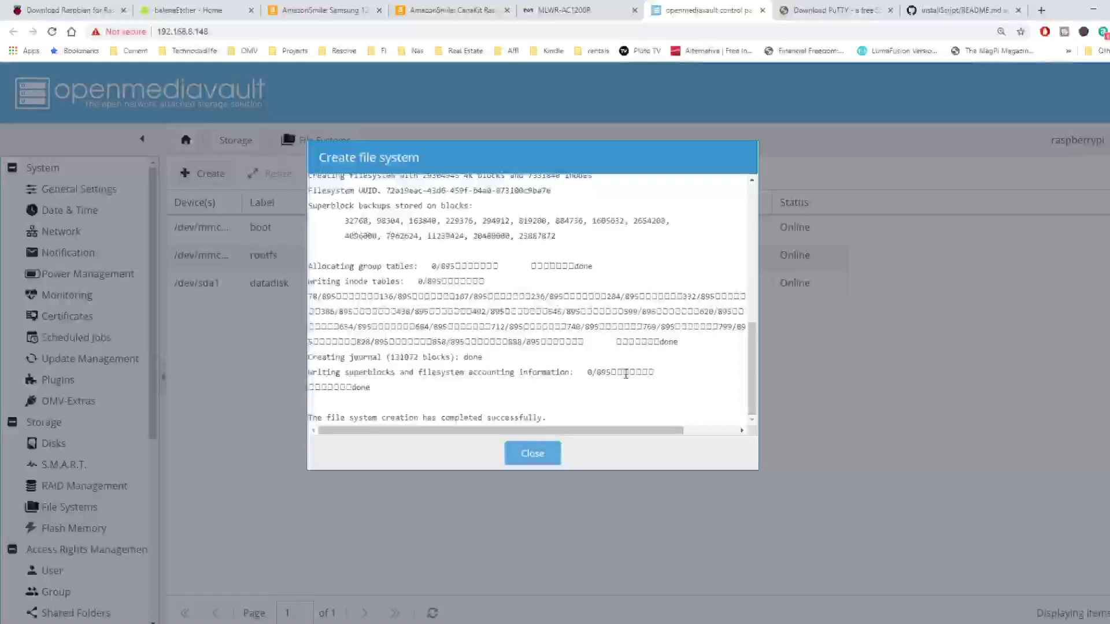
pyautogui.click(532, 454)
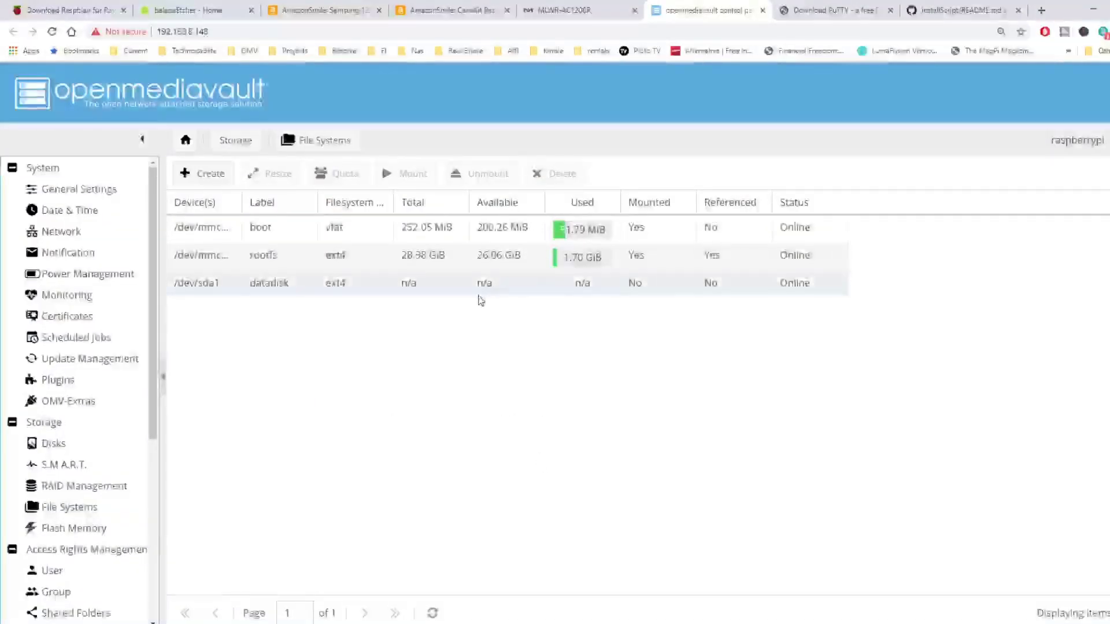
# Mount the datadisk file system and apply the configuration changes
pyautogui.click(479, 297)
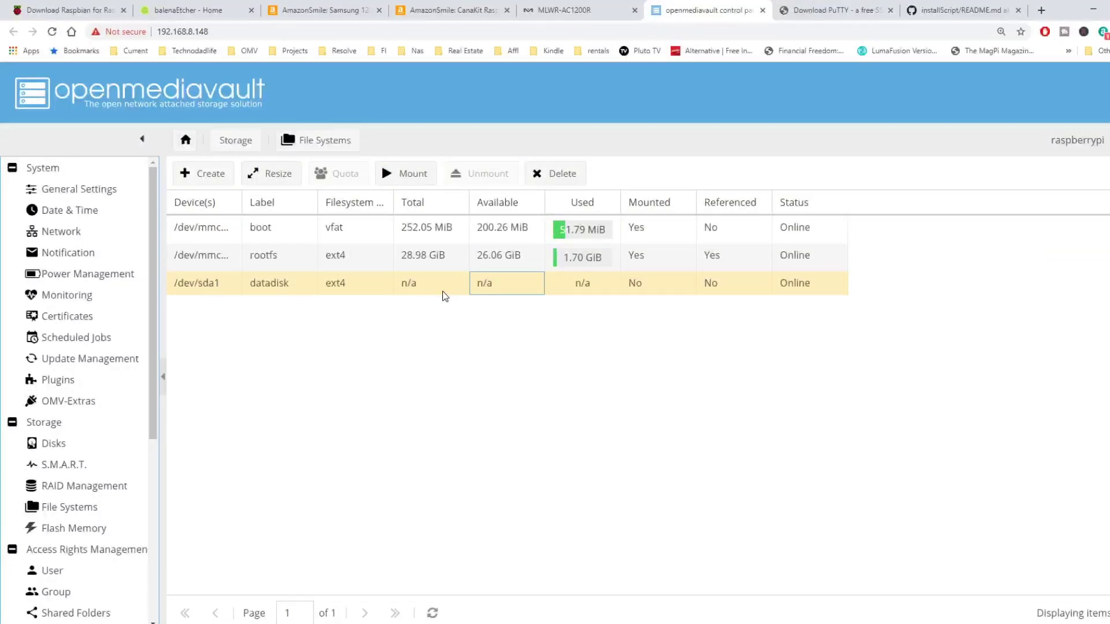
pyautogui.click(414, 175)
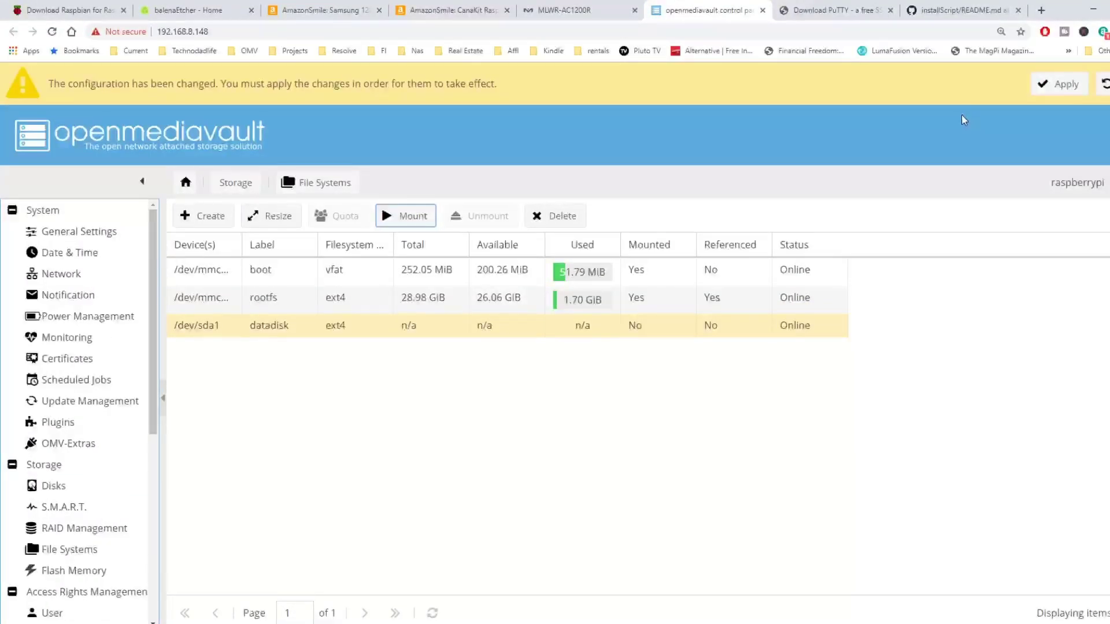
pyautogui.click(1058, 83)
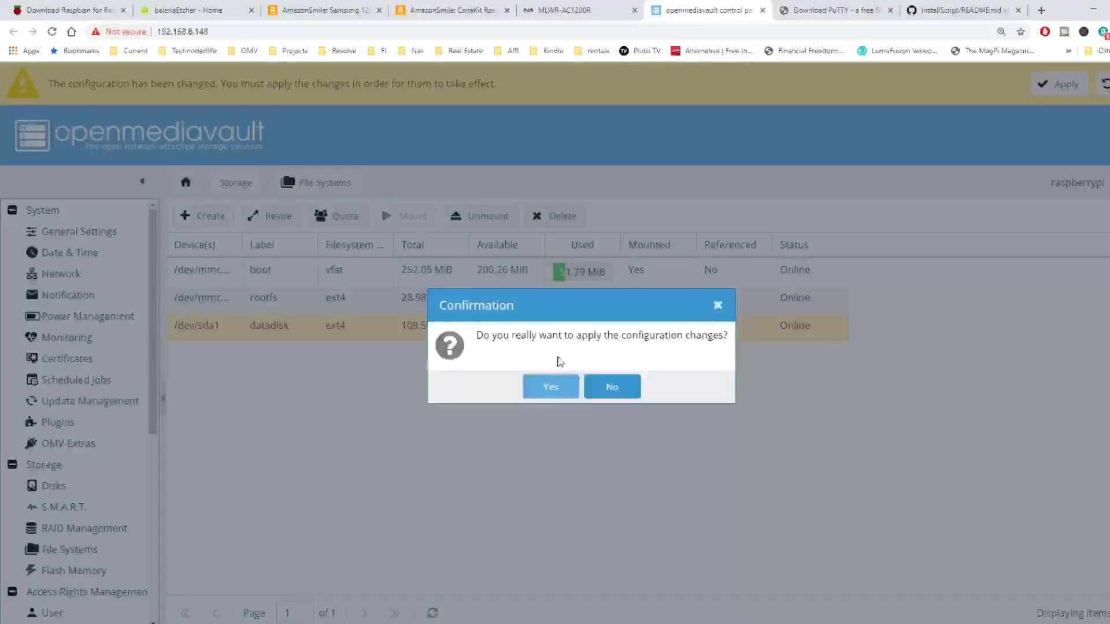
pyautogui.click(551, 386)
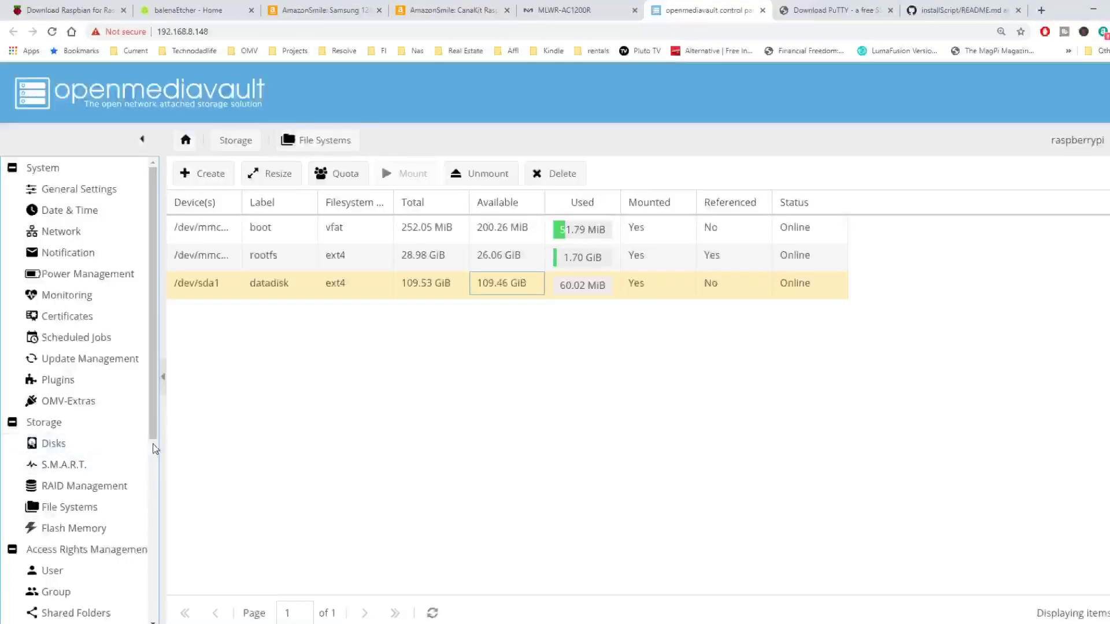
# Visit the Storage > Flash Memory page, then move on to the User management page
pyautogui.moveTo(153, 434); pyautogui.dragTo(158, 505)
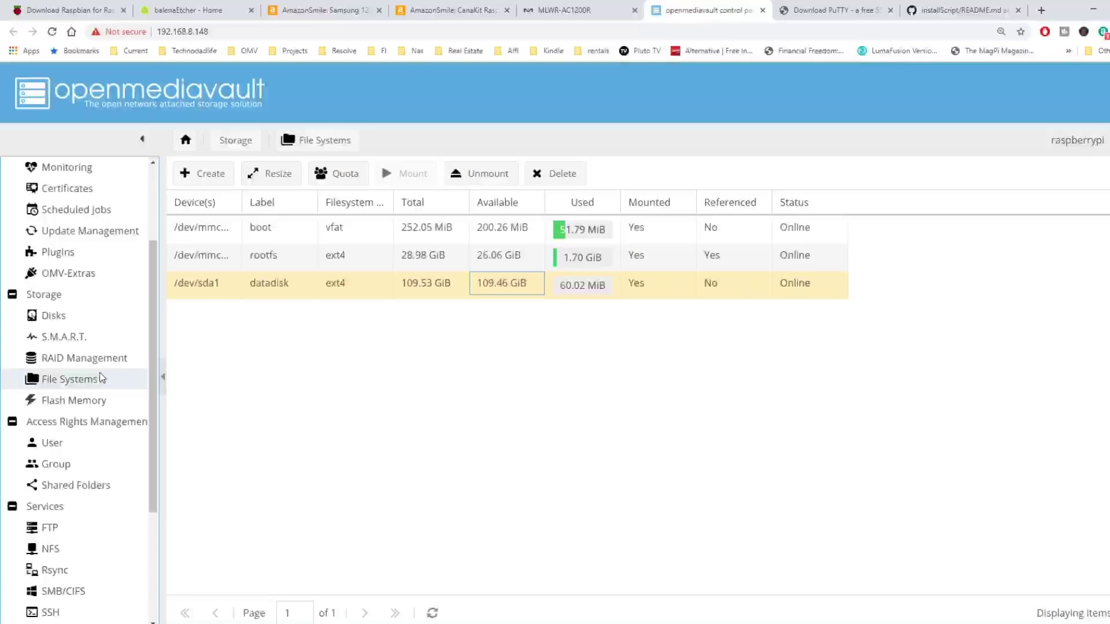
pyautogui.click(108, 405)
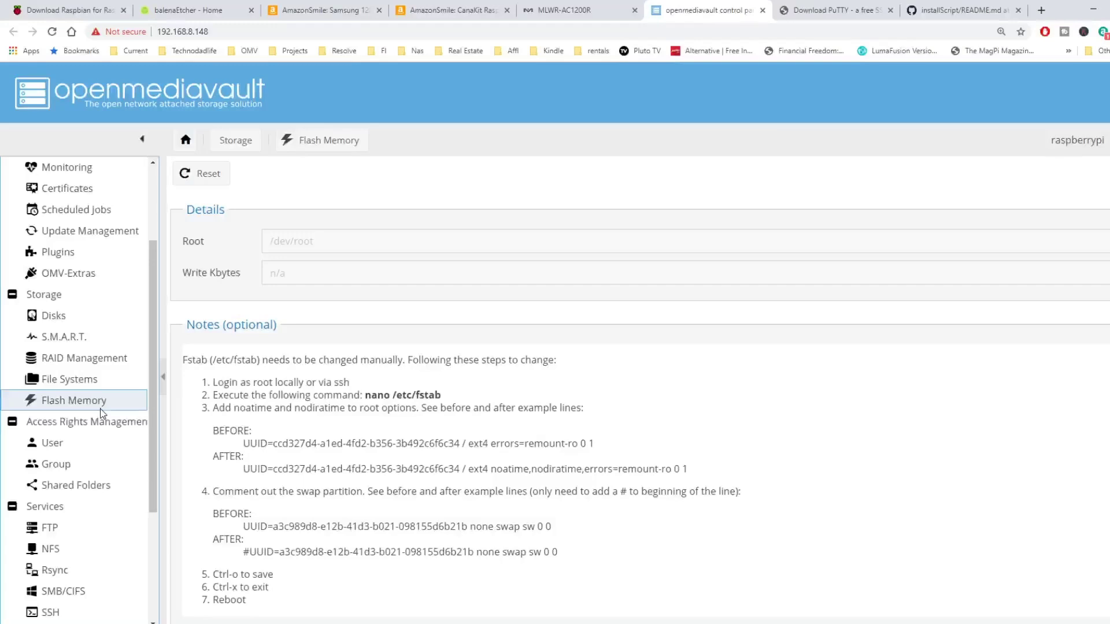
pyautogui.click(101, 409)
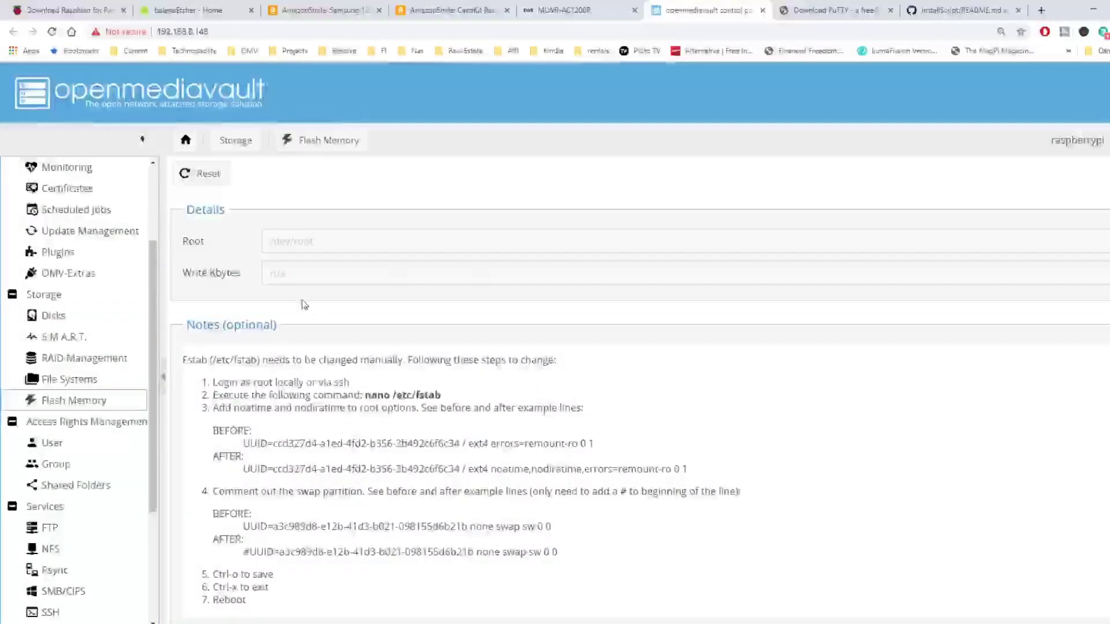
pyautogui.click(82, 444)
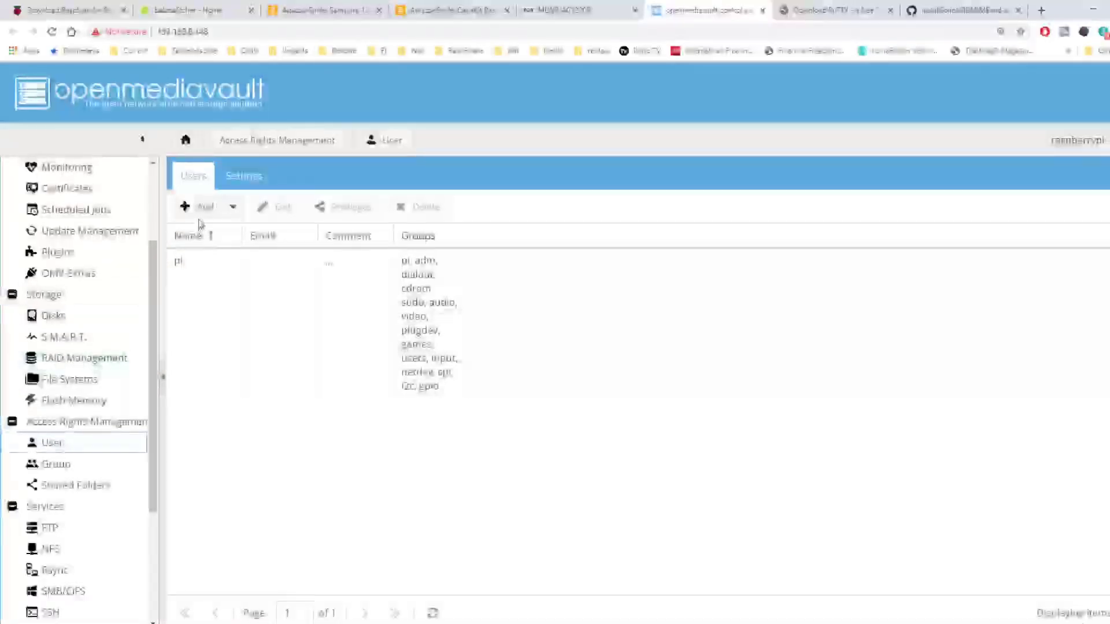
# Add a single new user, entering the user's name, e-mail address and a confirmed password
pyautogui.click(202, 214)
pyautogui.click(211, 232)
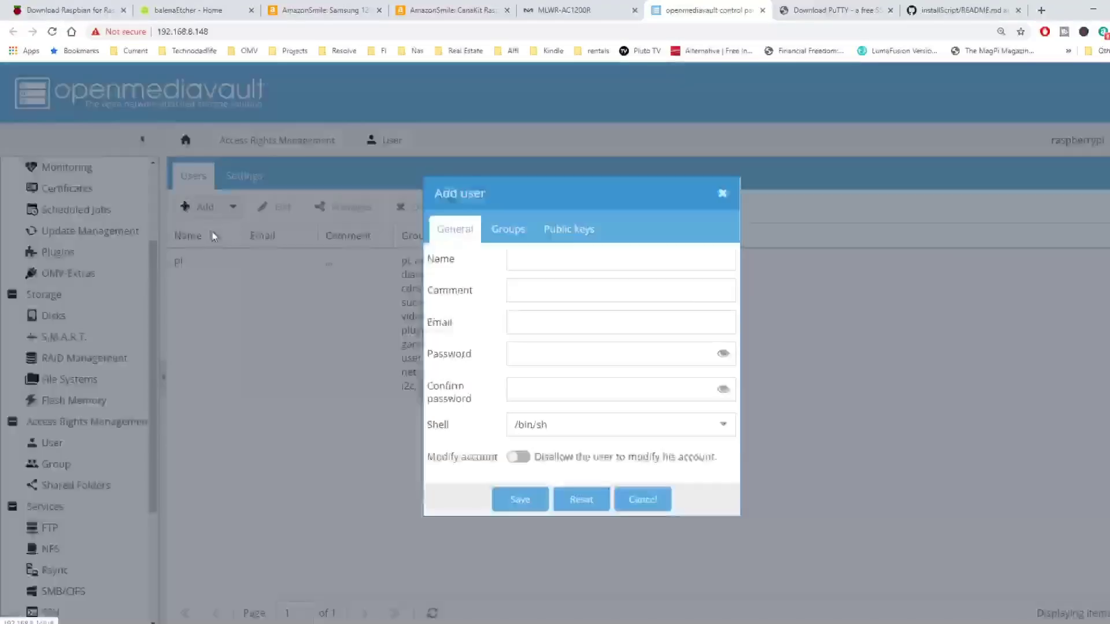
pyautogui.click(596, 263)
pyautogui.write('jeff')
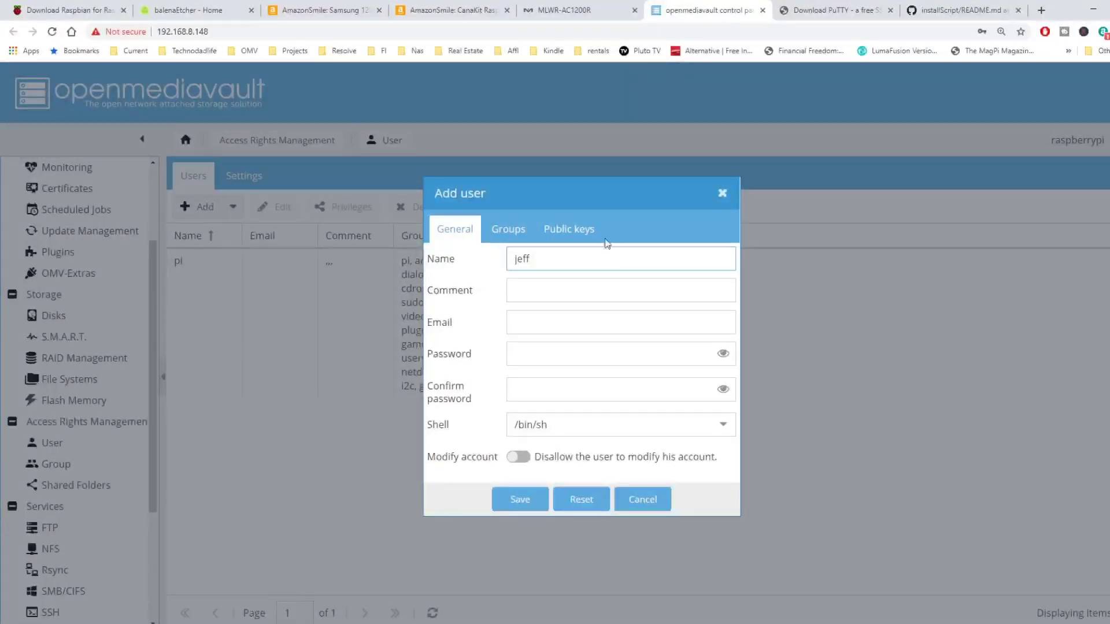
pyautogui.click(585, 318)
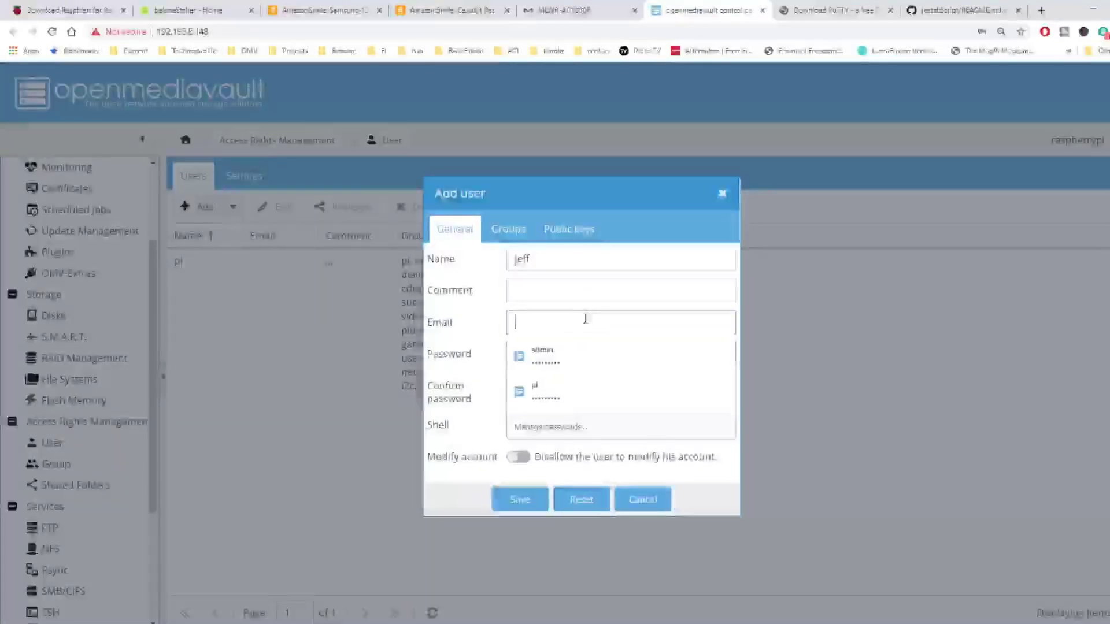
pyautogui.write('email@email.com')
pyautogui.press('Tab')
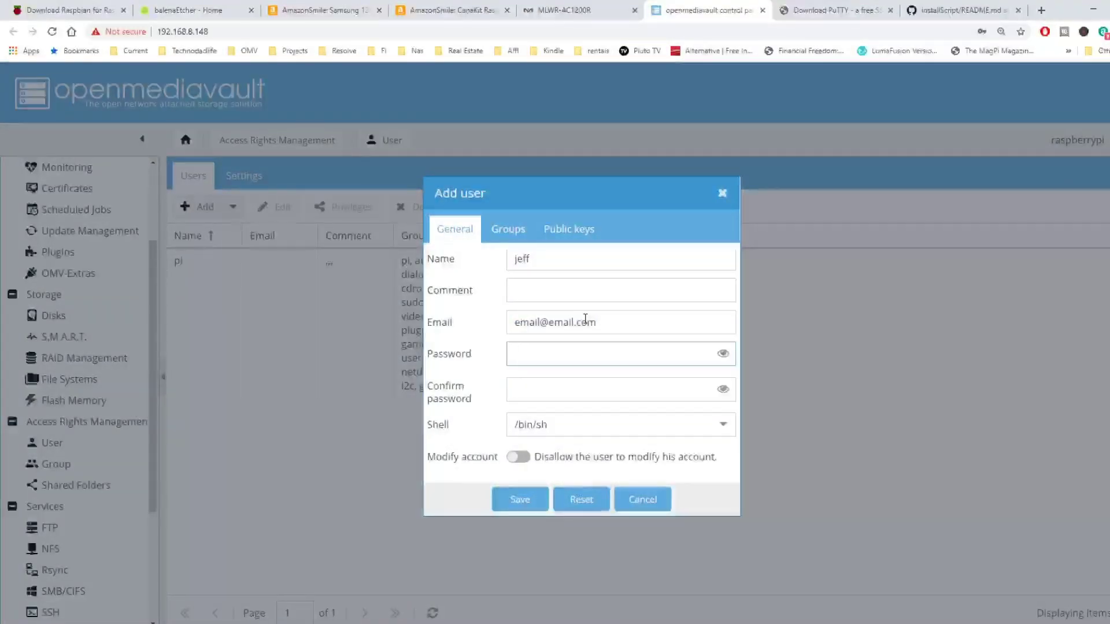
pyautogui.write('raspberry')
pyautogui.press('Tab')
pyautogui.write('raspberry')
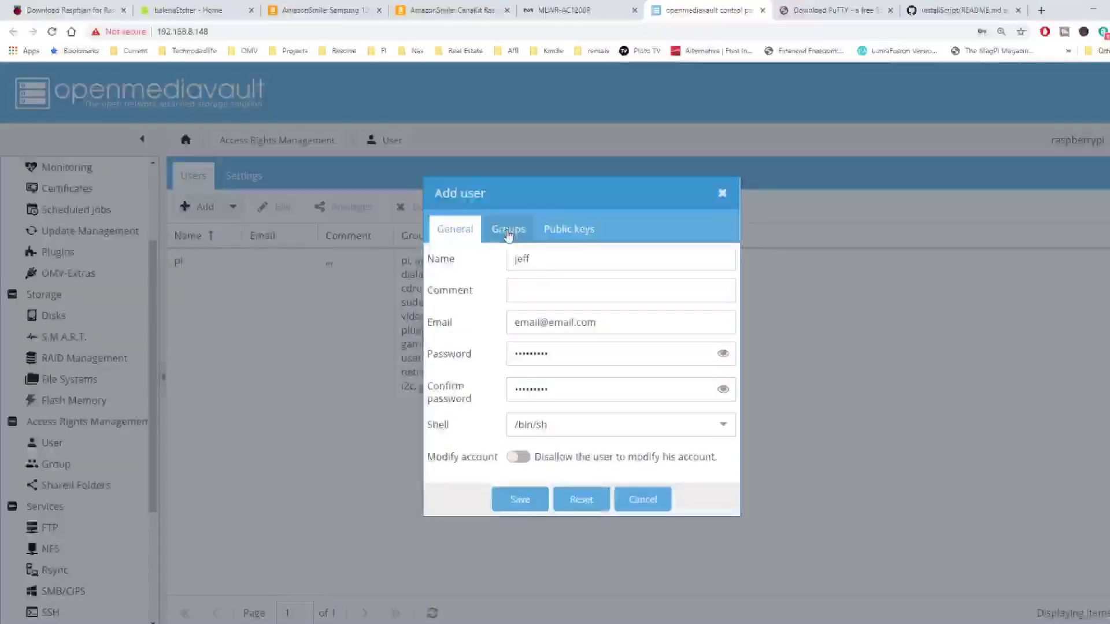
# Add the new user to the sambashare and sudo groups and save the user
pyautogui.click(508, 230)
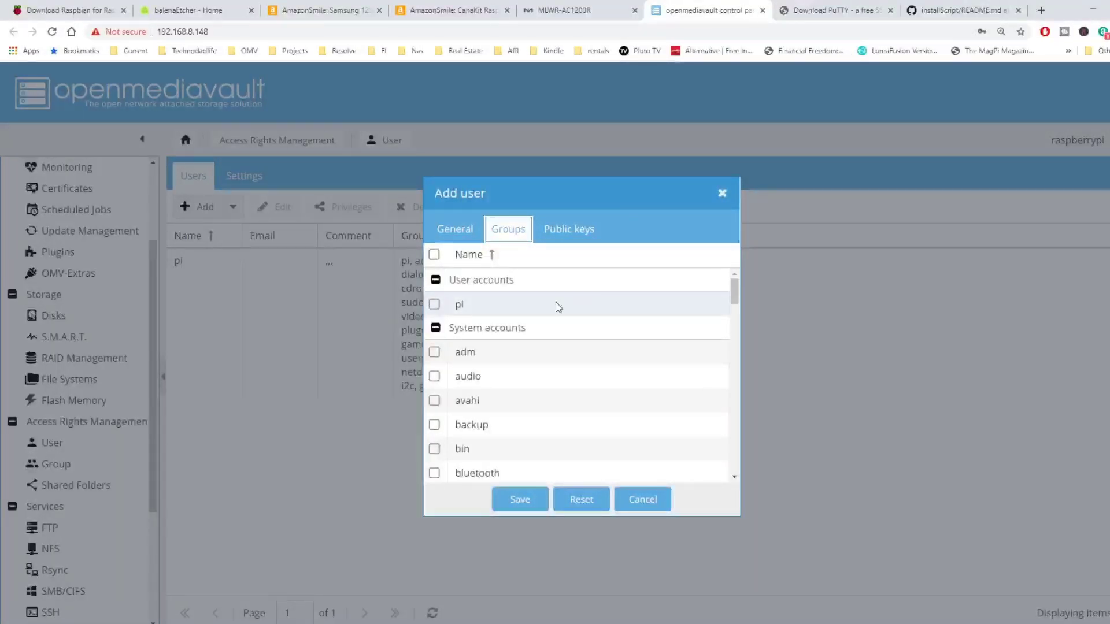
pyautogui.scroll(-6, 552, 309)
pyautogui.scroll(-8, 552, 307)
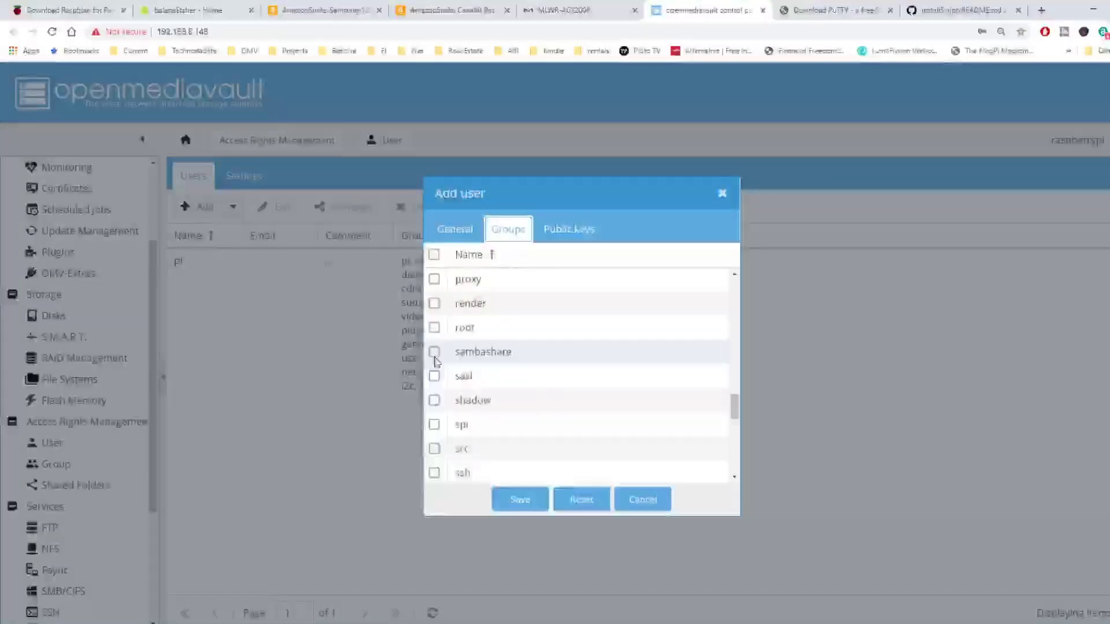
pyautogui.click(434, 352)
pyautogui.scroll(-2, 436, 362)
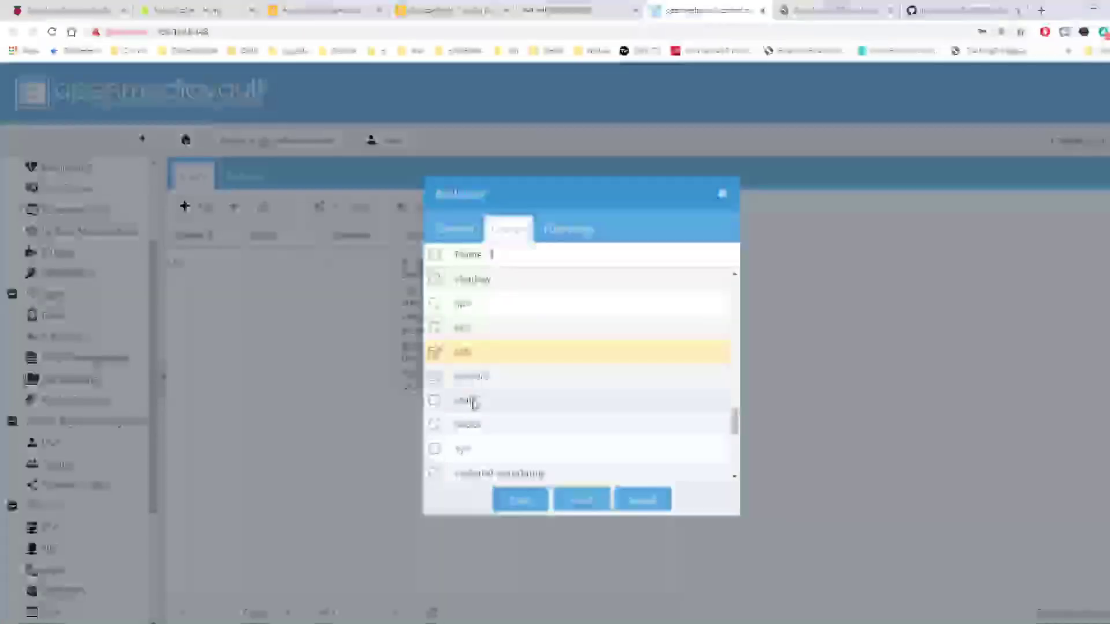
pyautogui.click(434, 424)
pyautogui.scroll(-5, 559, 423)
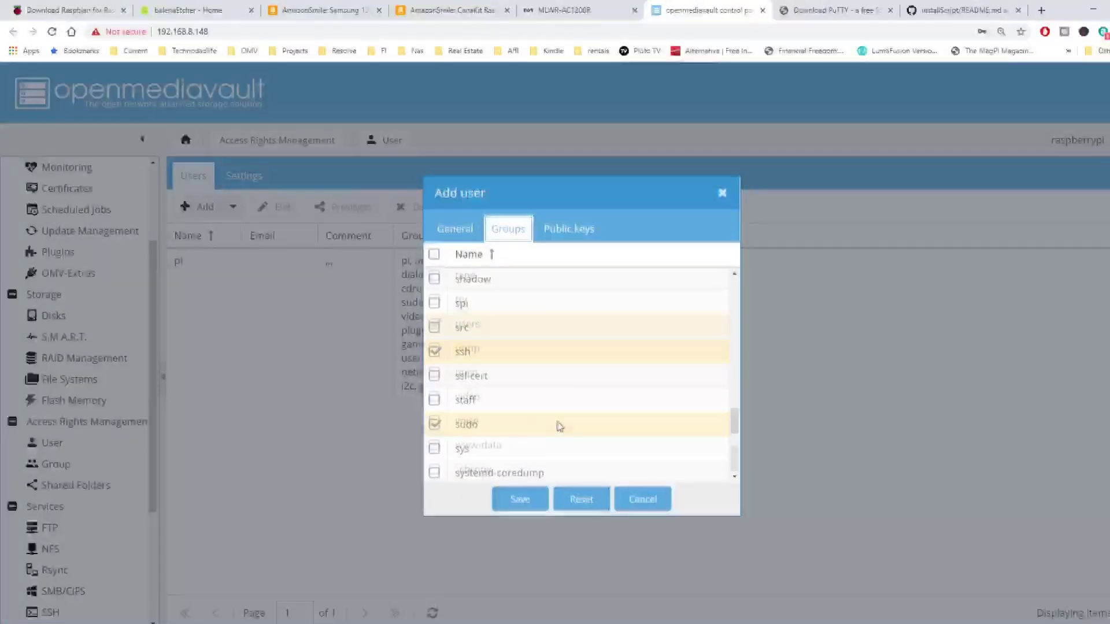
pyautogui.click(523, 500)
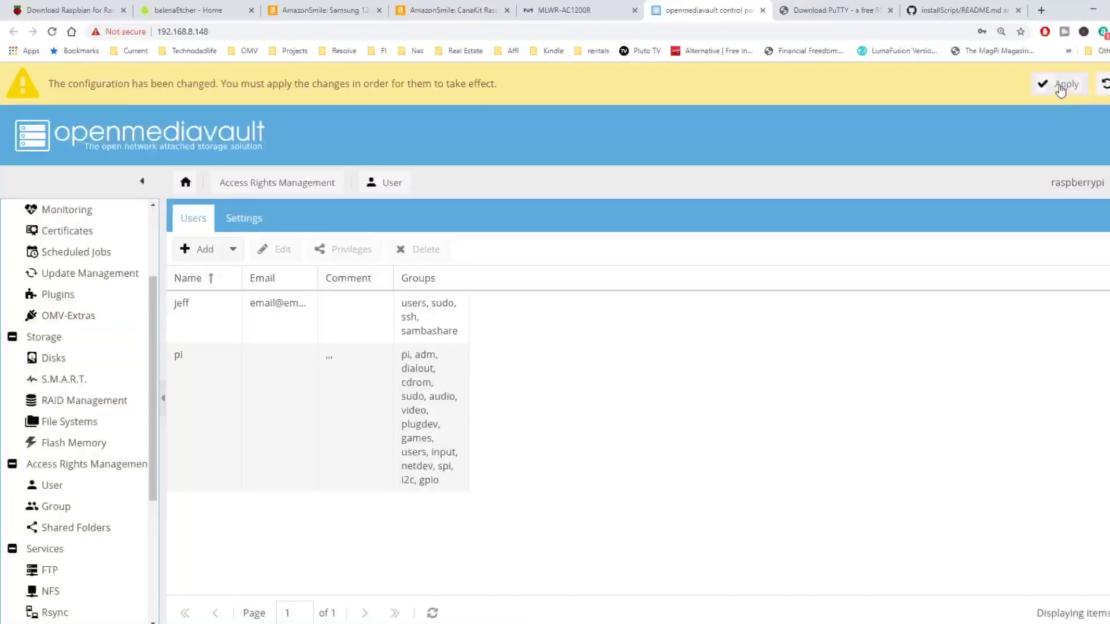
# Apply the pending configuration changes and go to the Shared Folders list
pyautogui.click(1060, 90)
pyautogui.click(548, 386)
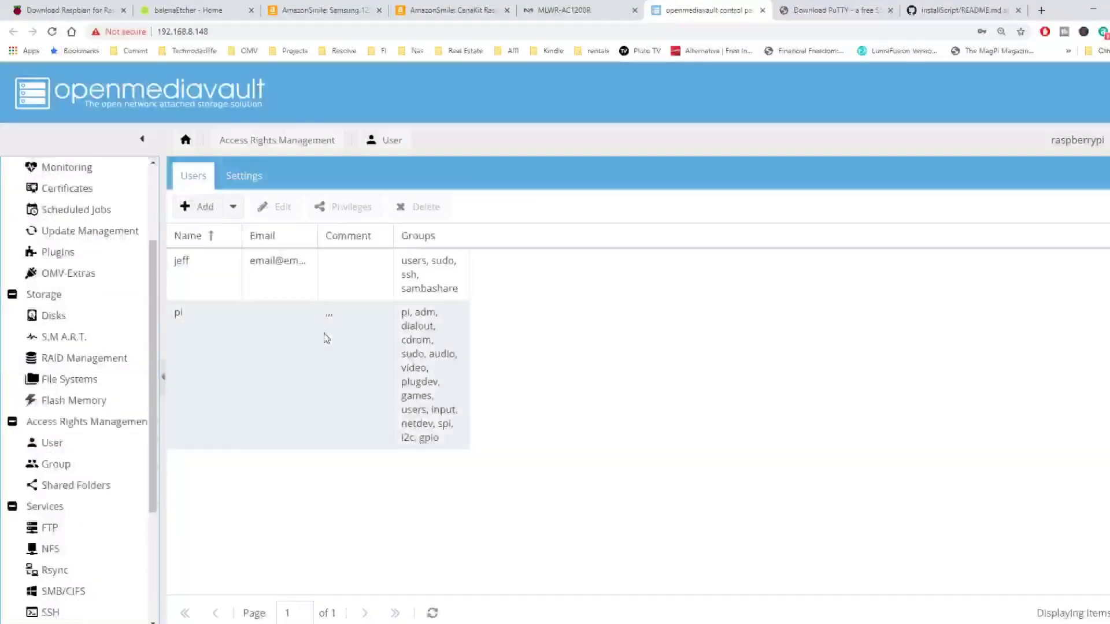
pyautogui.scroll(-2, 105, 370)
pyautogui.click(105, 365)
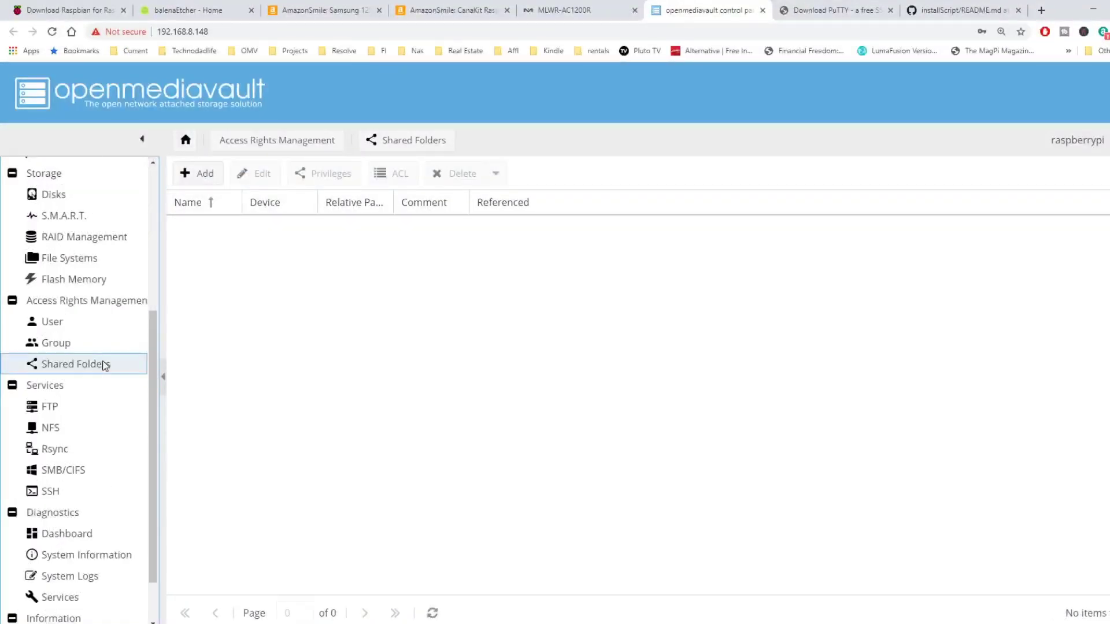
# Add shared folder 'data' on datadisk with Everyone: read/write, save it and apply the change
pyautogui.click(199, 174)
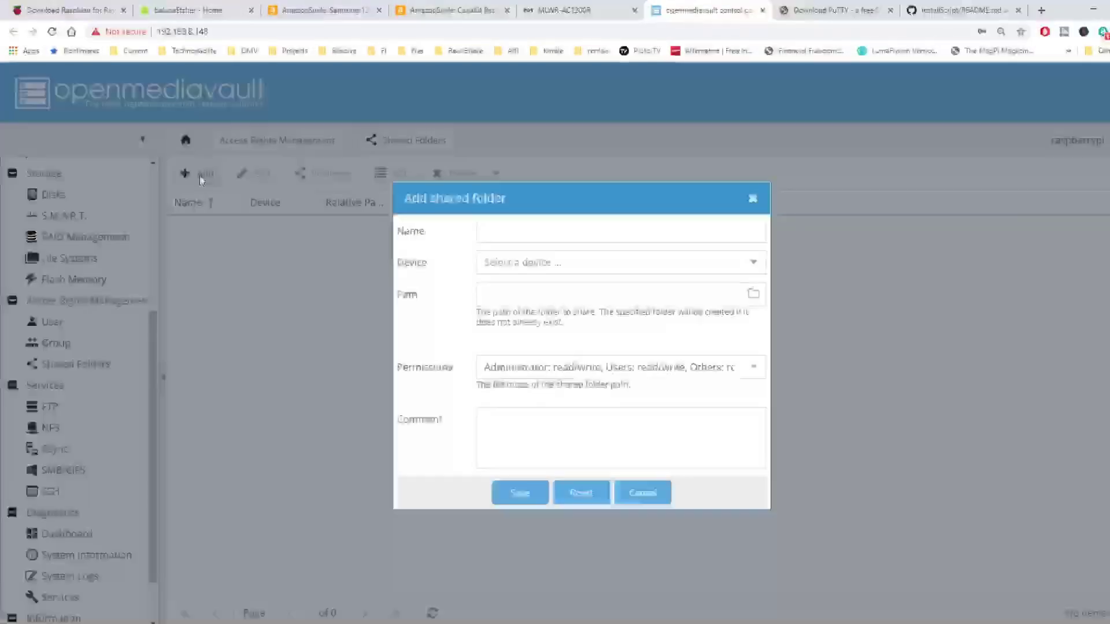
pyautogui.click(538, 236)
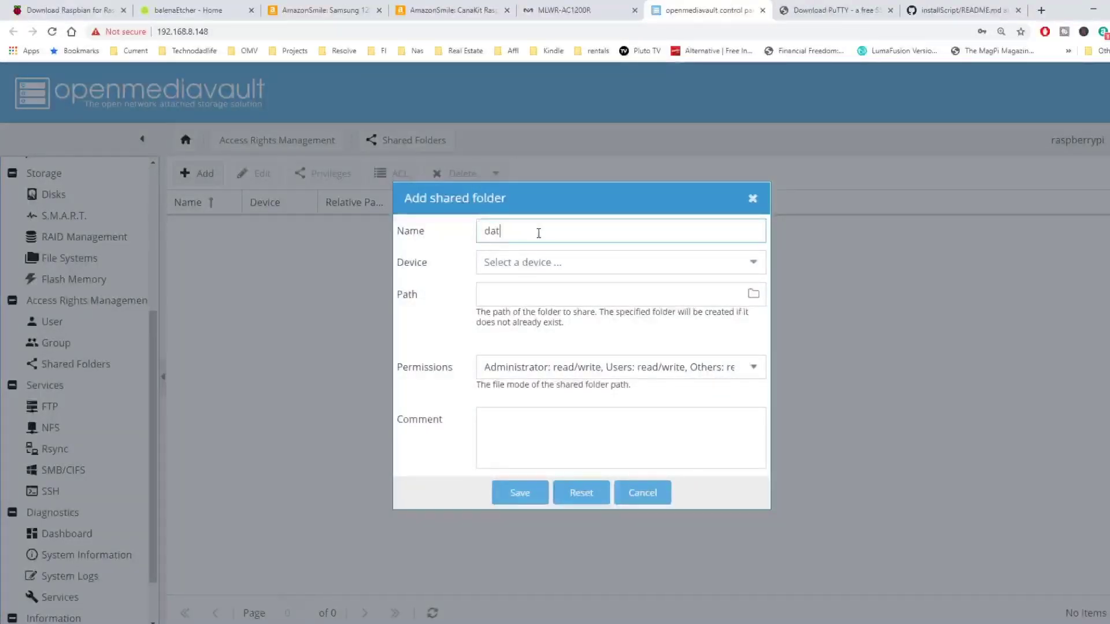
pyautogui.click(754, 263)
pyautogui.click(670, 287)
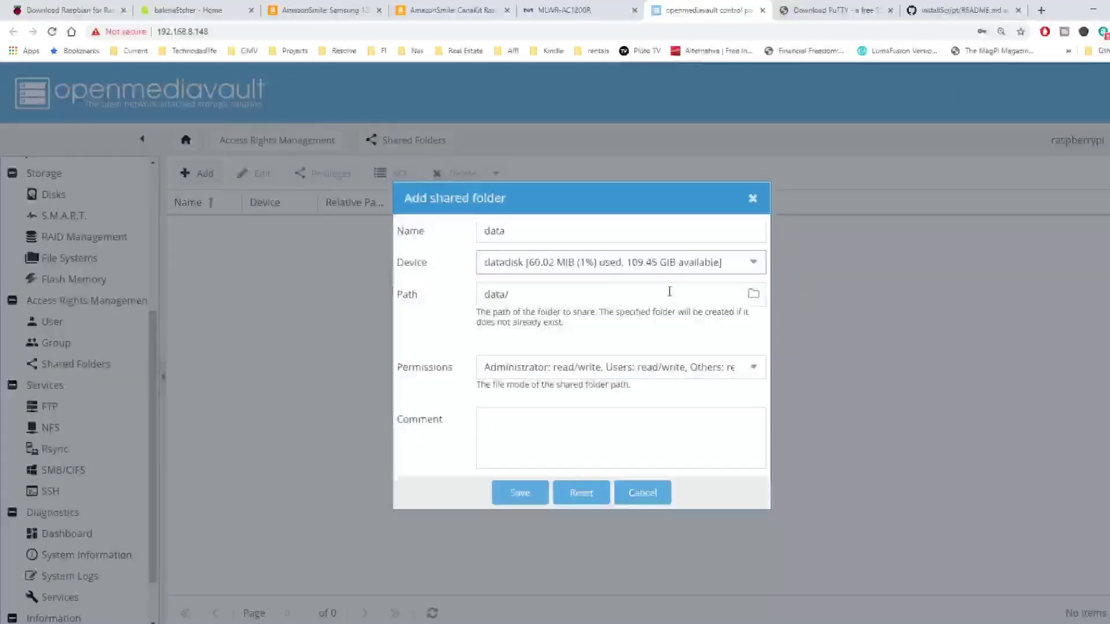
pyautogui.click(642, 368)
pyautogui.scroll(-3, 599, 528)
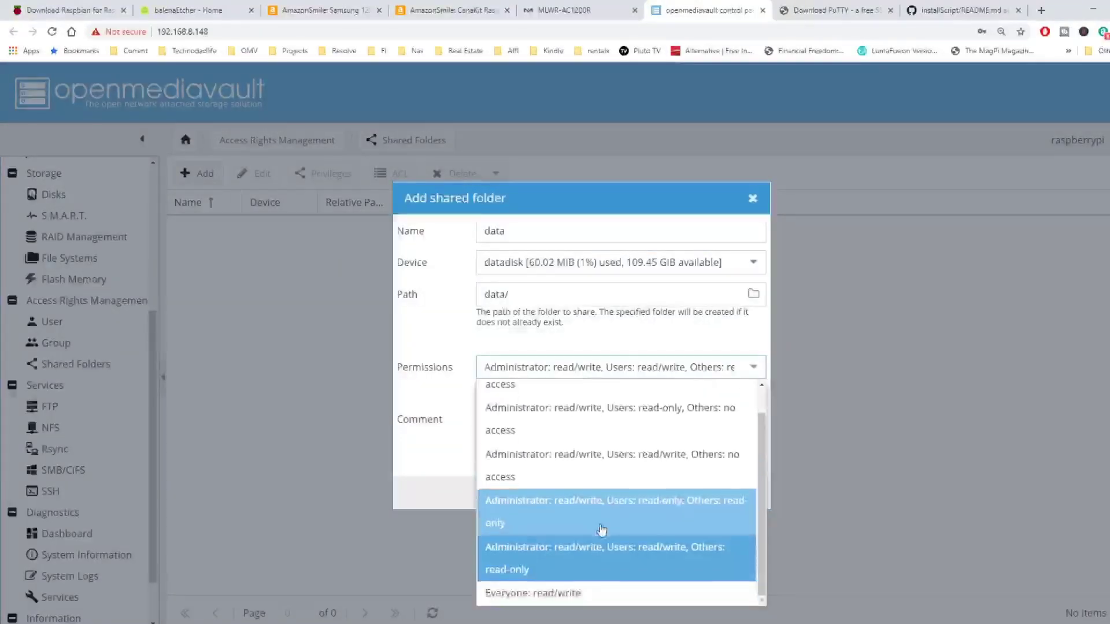
pyautogui.click(575, 594)
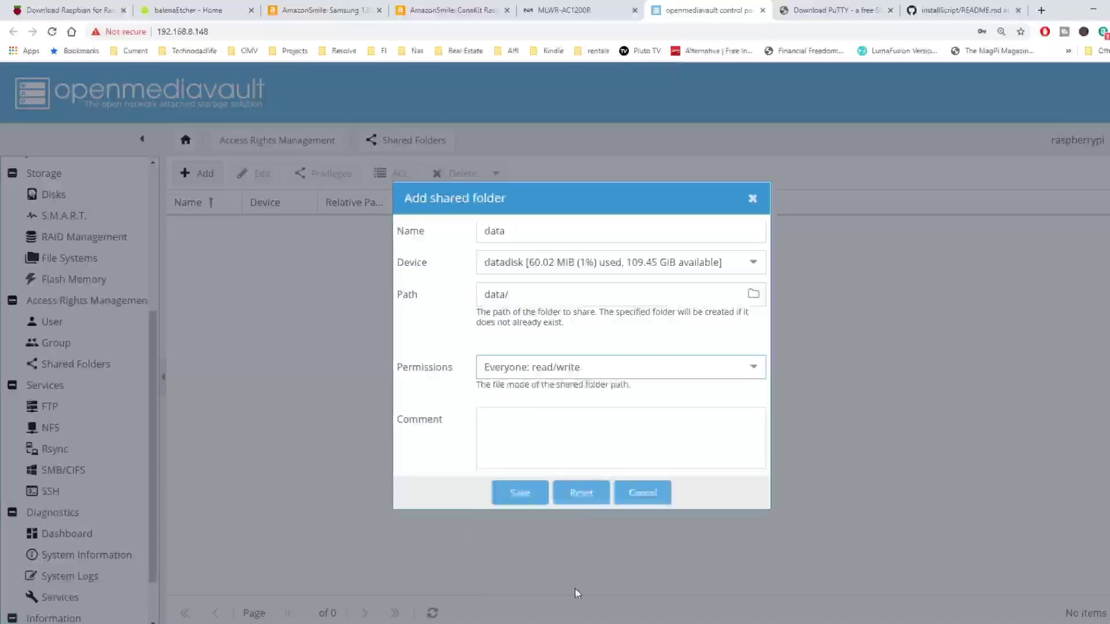
pyautogui.click(518, 496)
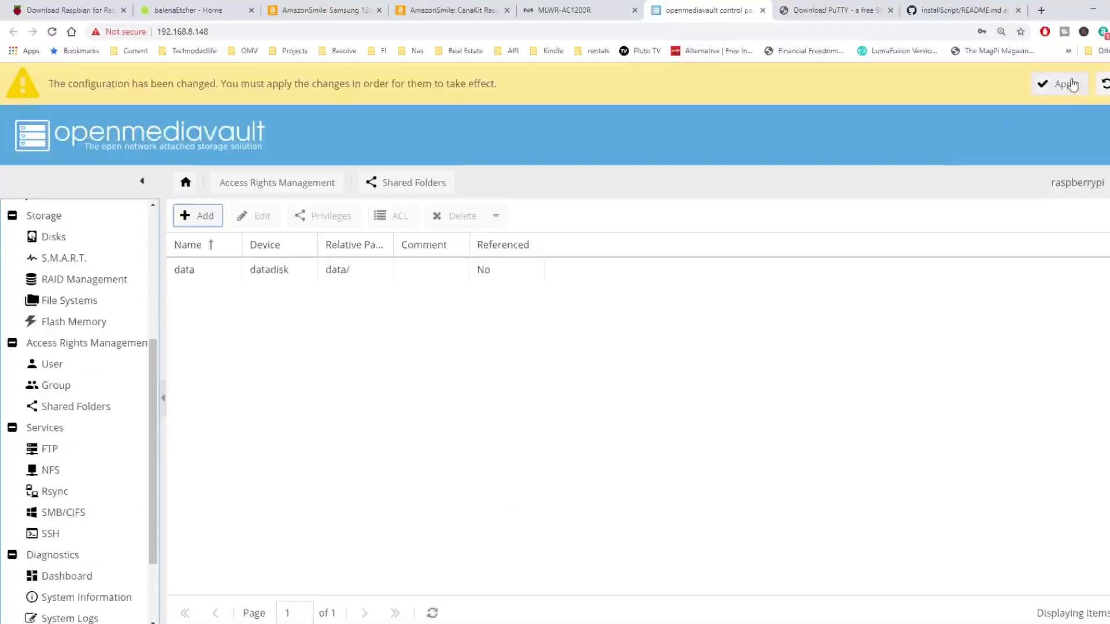
pyautogui.click(1070, 85)
pyautogui.click(550, 387)
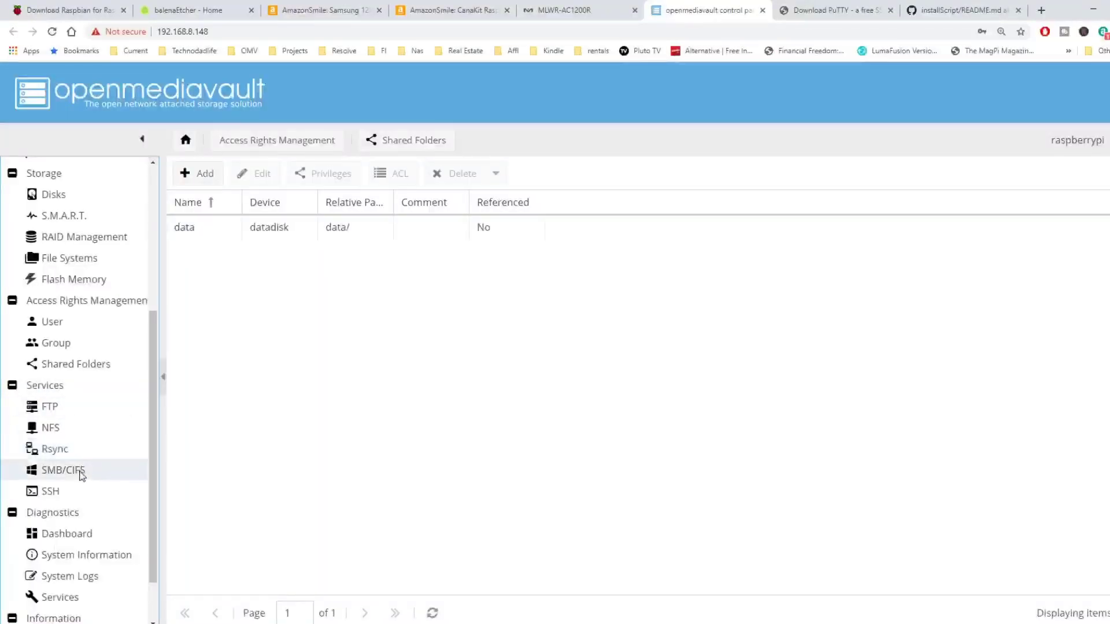
# Start a new SMB/CIFS share and select the data shared folder for it
pyautogui.click(81, 473)
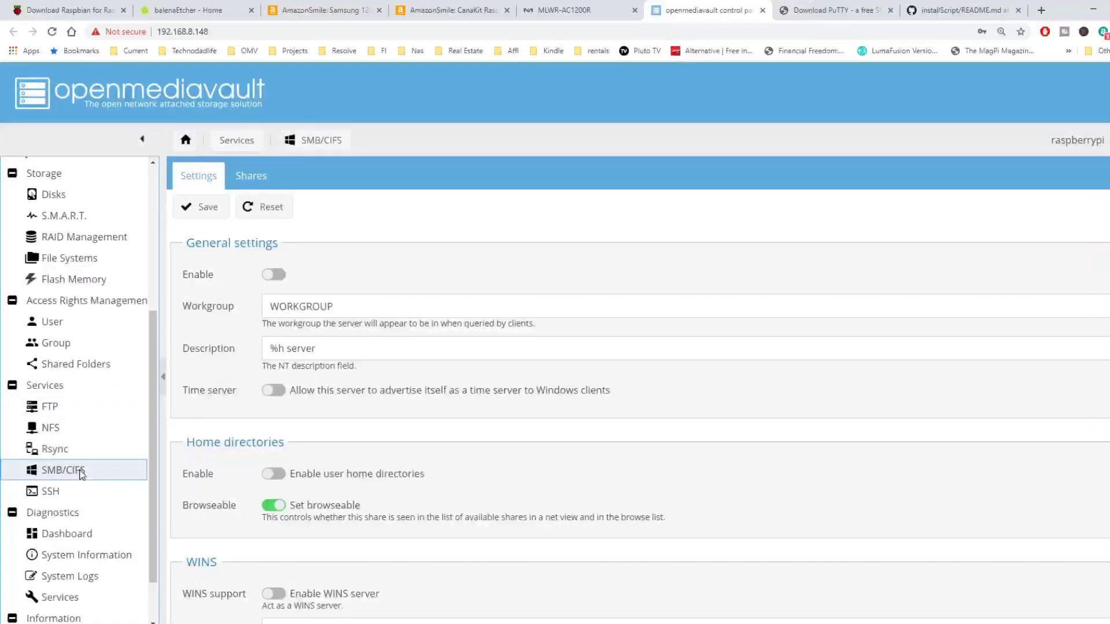
pyautogui.click(254, 176)
pyautogui.click(200, 207)
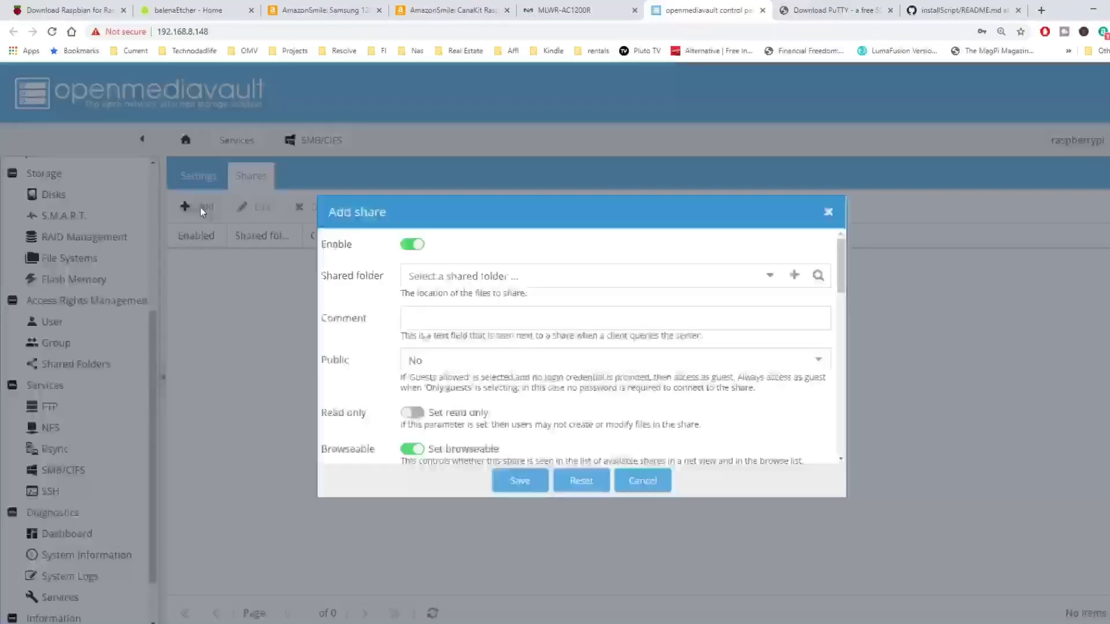
pyautogui.click(768, 278)
pyautogui.click(642, 300)
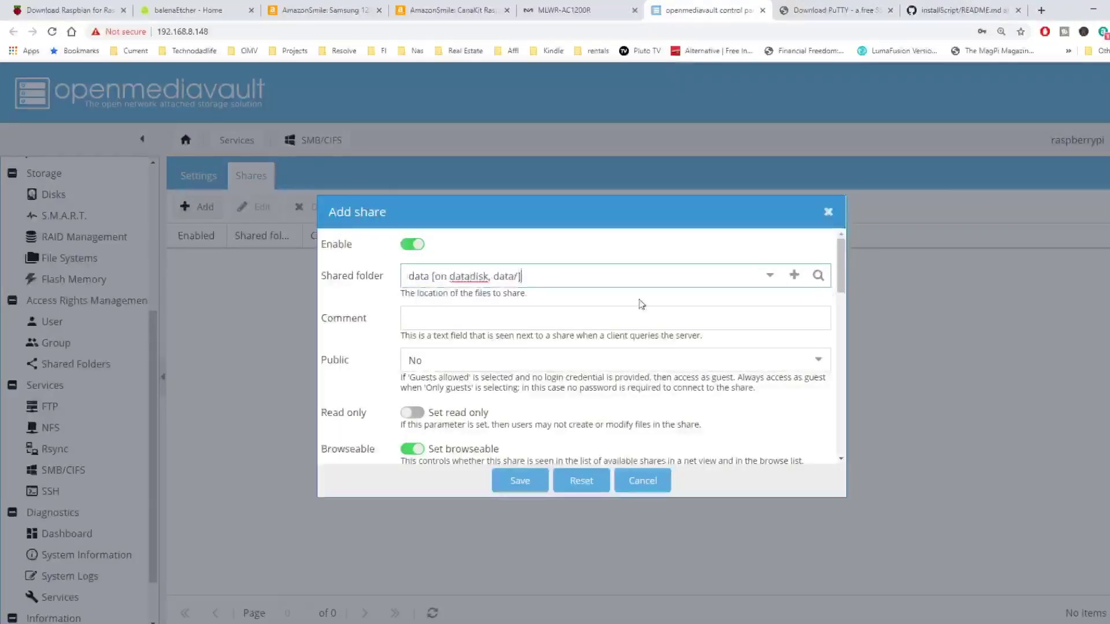
# Set the share to Guests allowed with Inherit permissions on, then save and apply
pyautogui.click(546, 355)
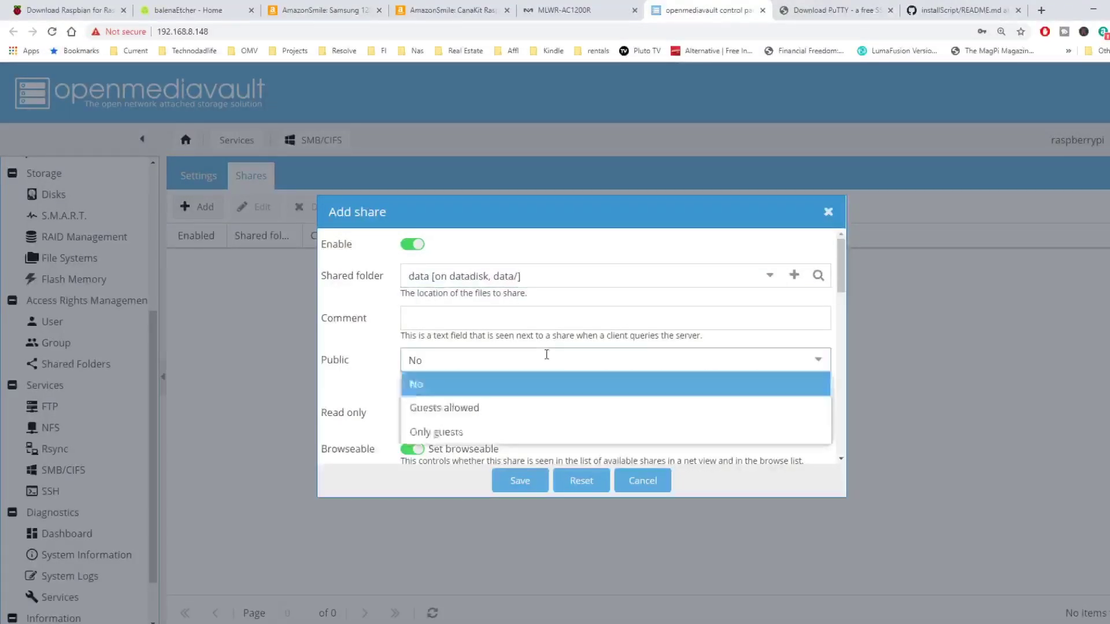
pyautogui.click(534, 414)
pyautogui.scroll(-3, 535, 416)
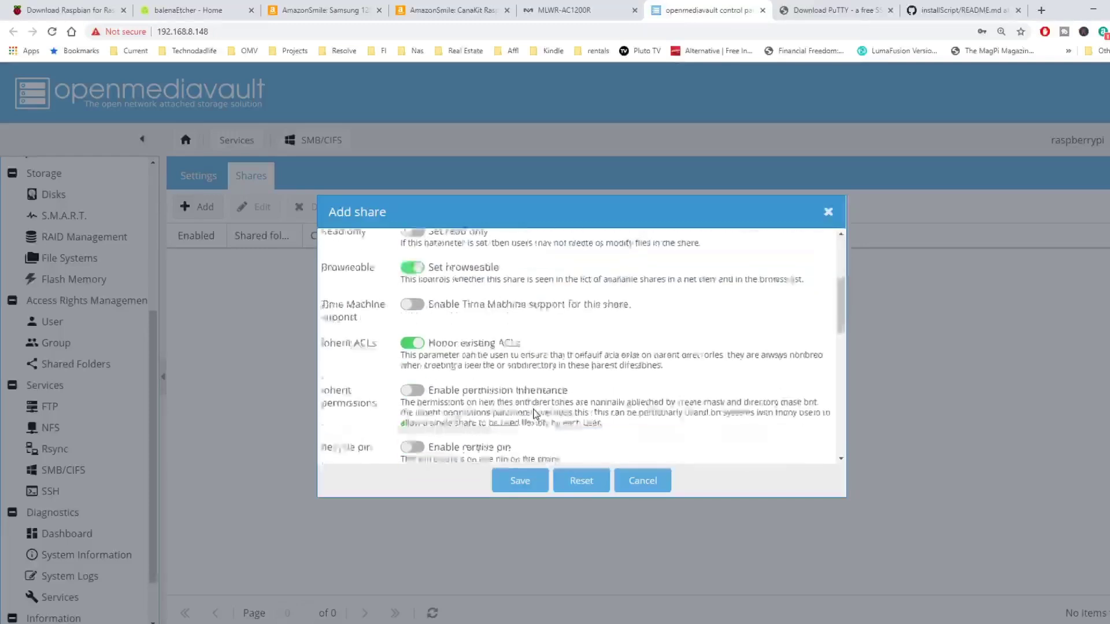
pyautogui.click(425, 393)
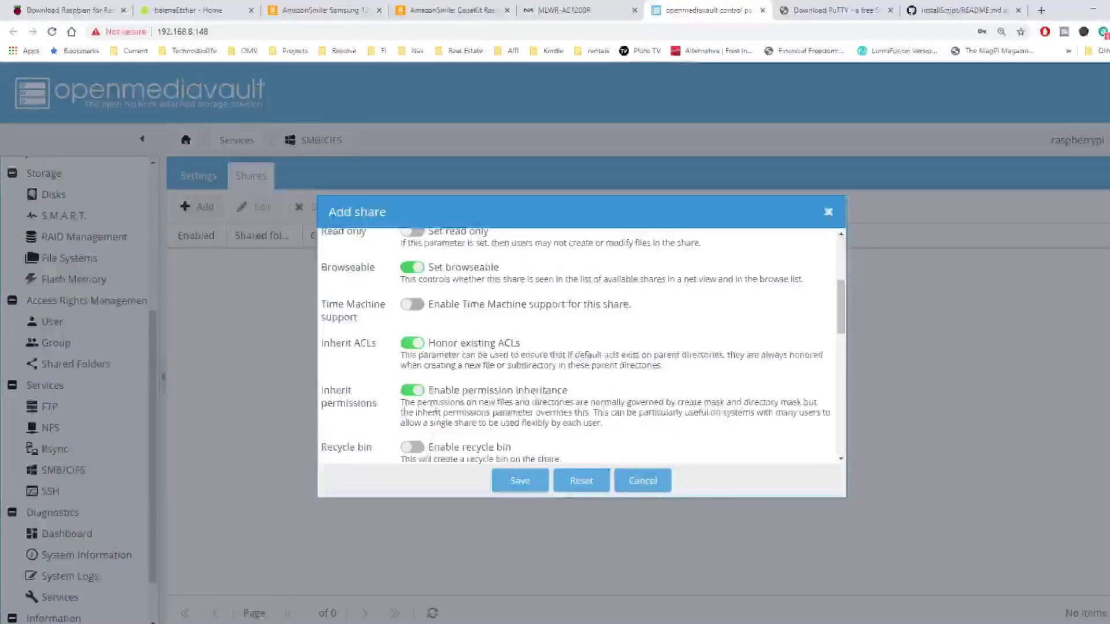
pyautogui.click(521, 480)
pyautogui.click(1060, 84)
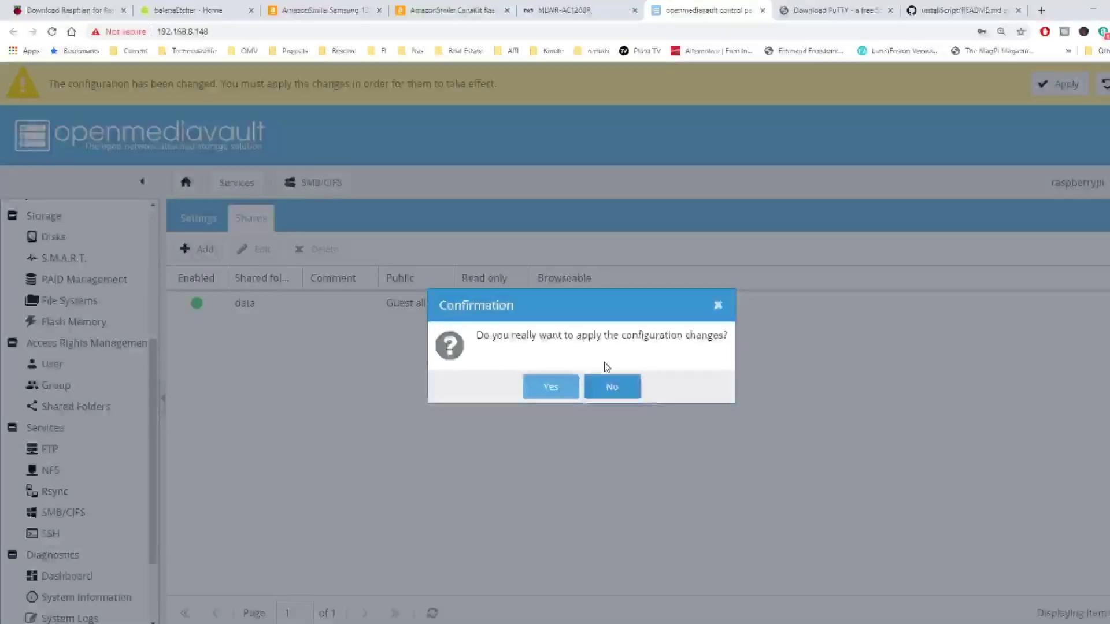
pyautogui.click(551, 386)
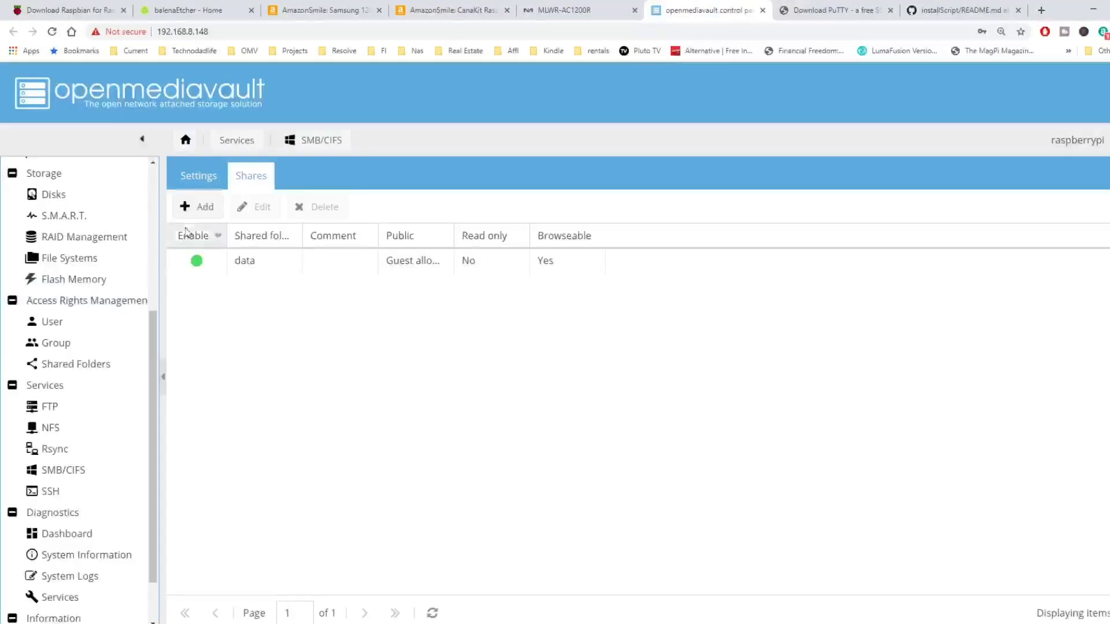
# Enable SMB/CIFS on the Settings tab, save and apply the configuration
pyautogui.click(200, 179)
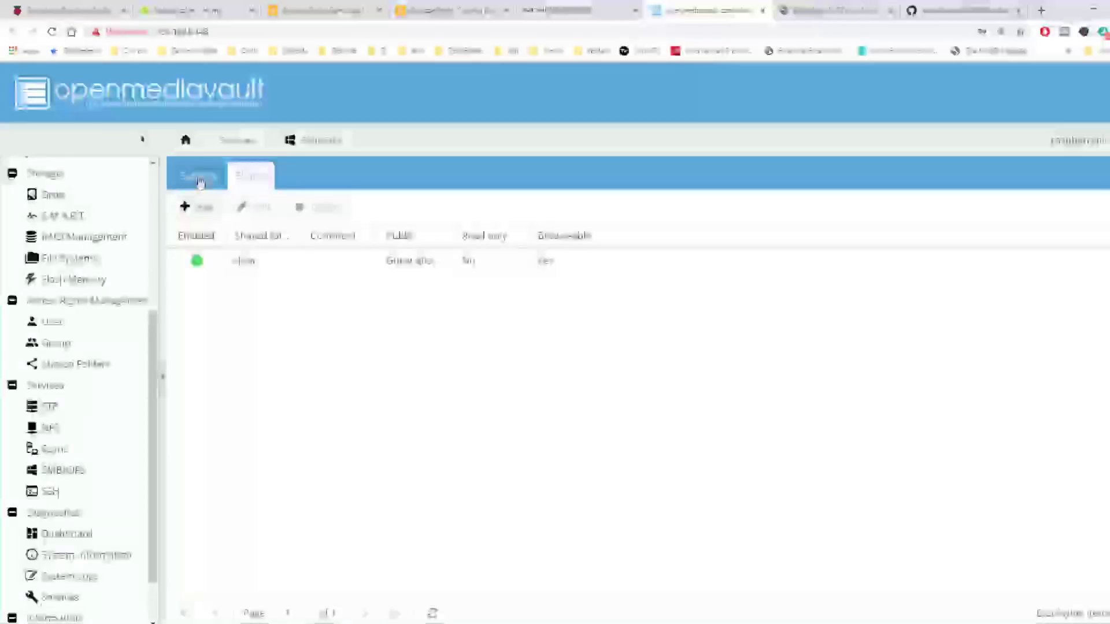
pyautogui.click(276, 275)
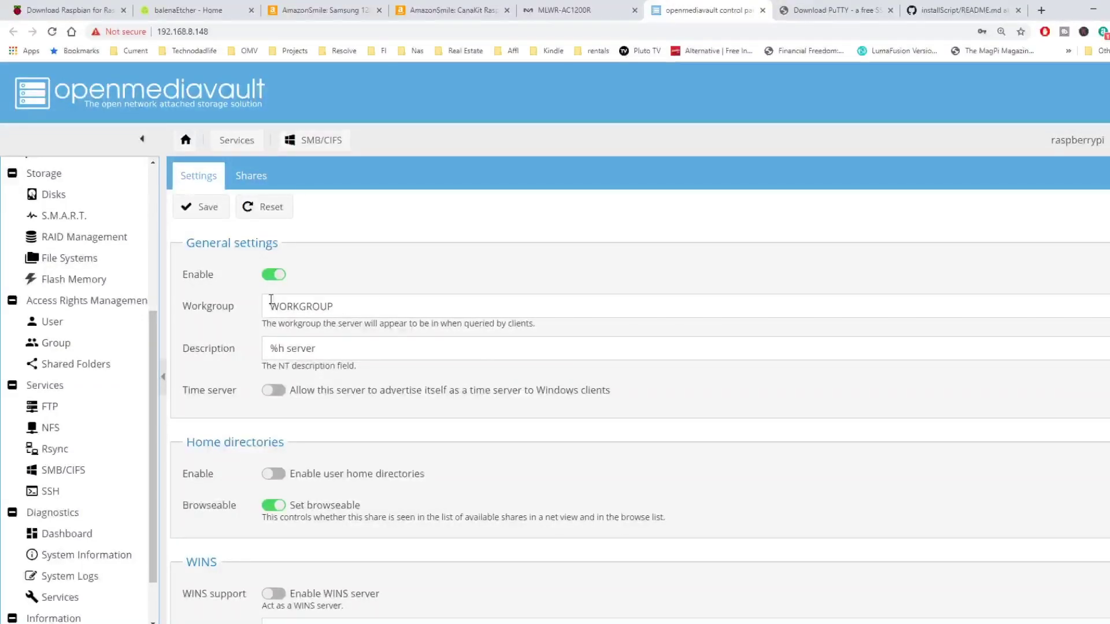
pyautogui.click(202, 214)
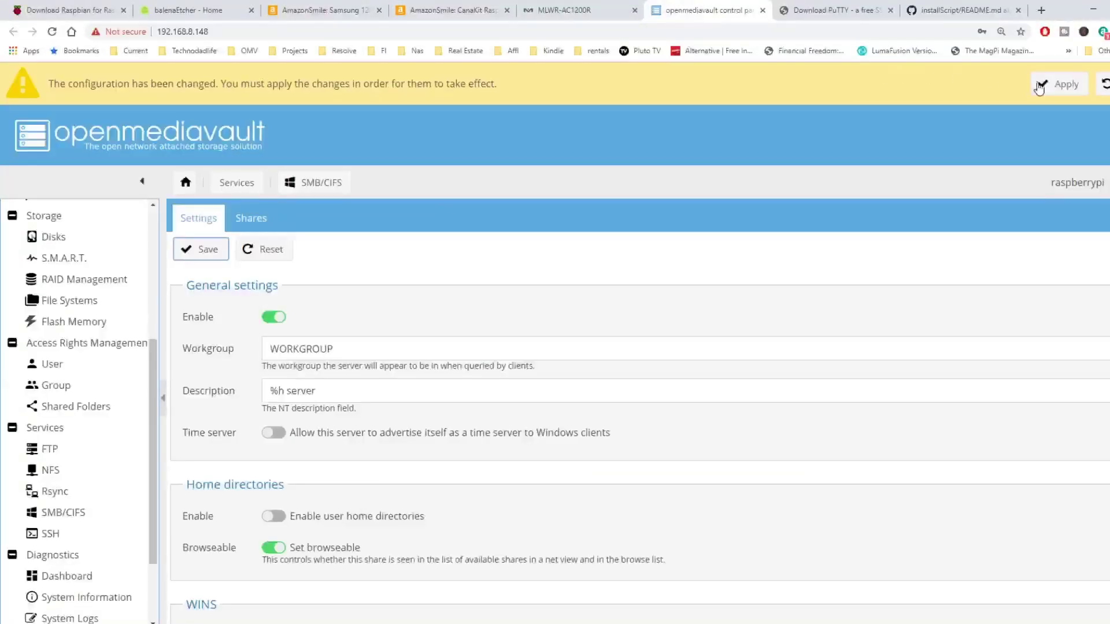
pyautogui.click(1041, 84)
pyautogui.click(549, 392)
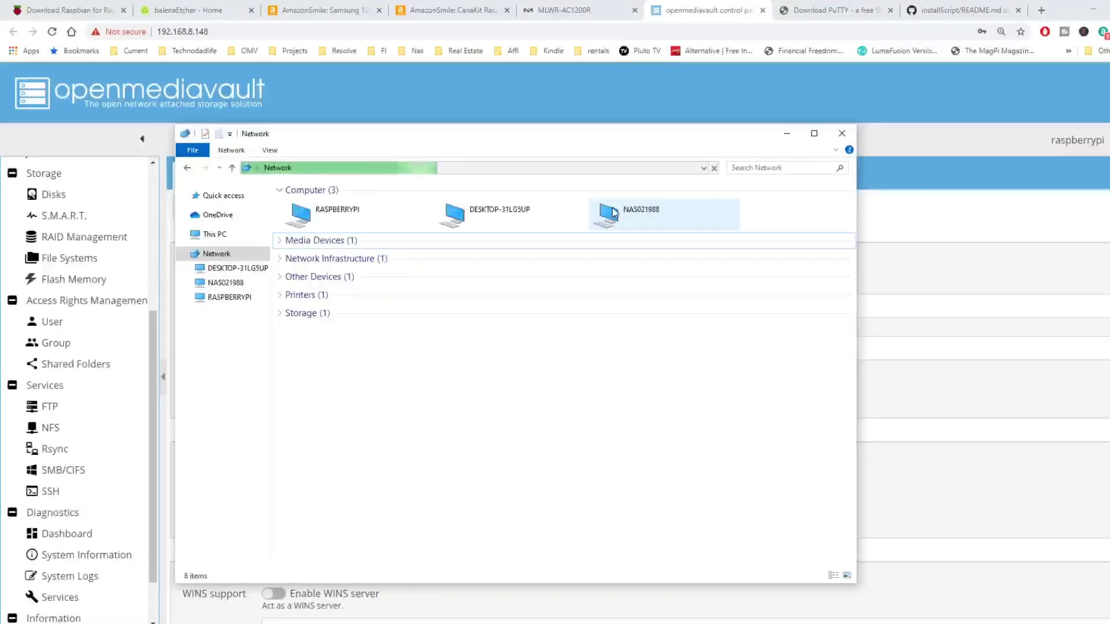
# Open the data share on RASPBERRYPI and create an 'appdata' folder in it
pyautogui.click(349, 217)
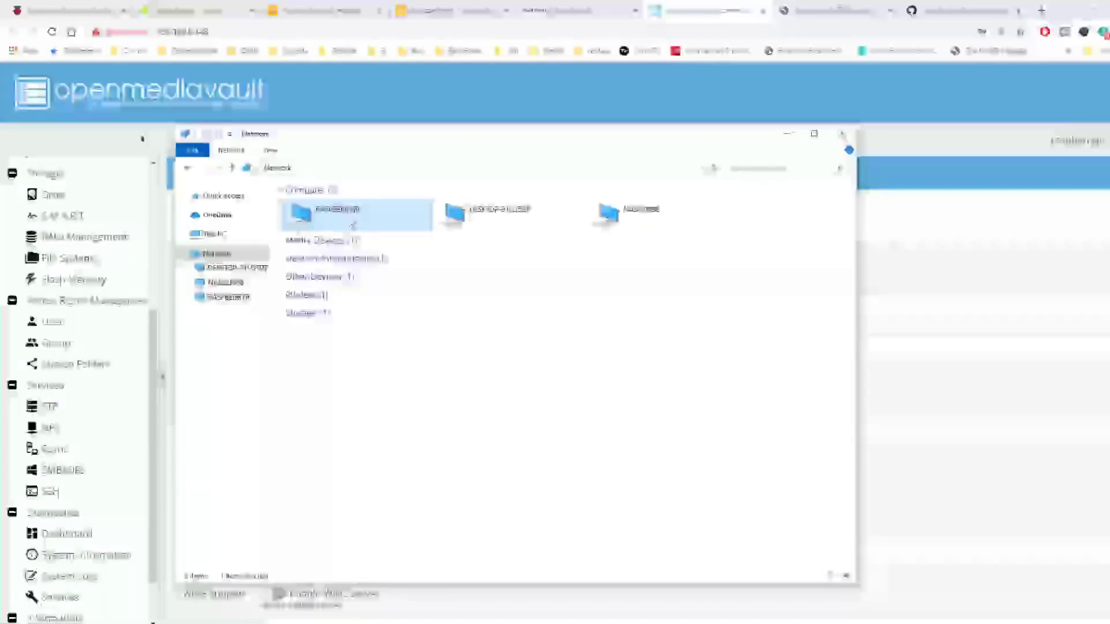
pyautogui.doubleClick(349, 217)
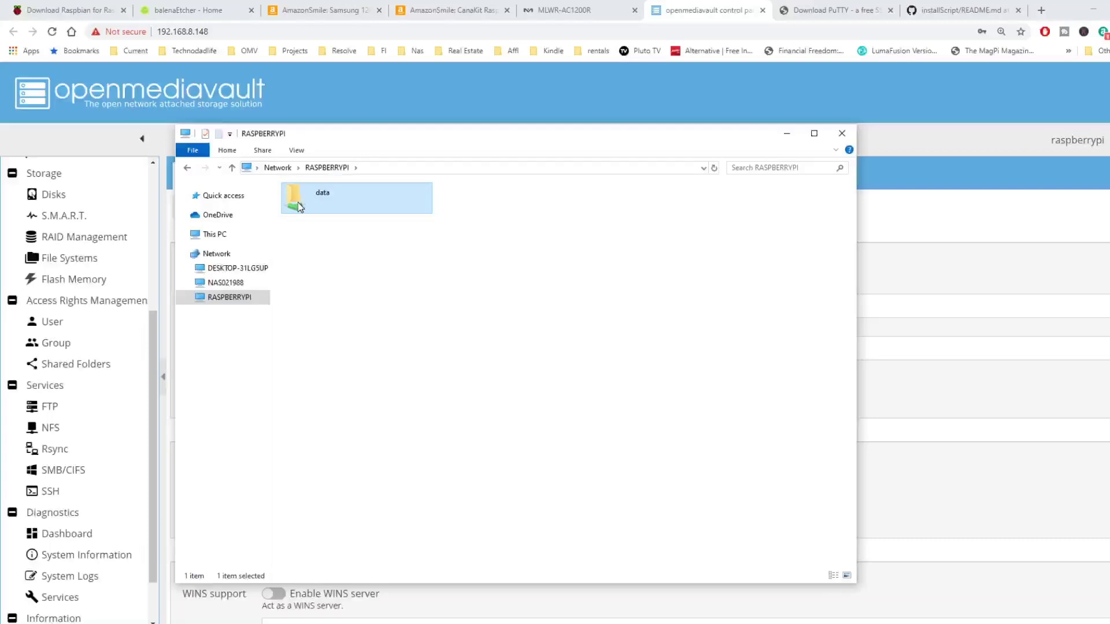
pyautogui.doubleClick(299, 203)
pyautogui.rightClick(362, 215)
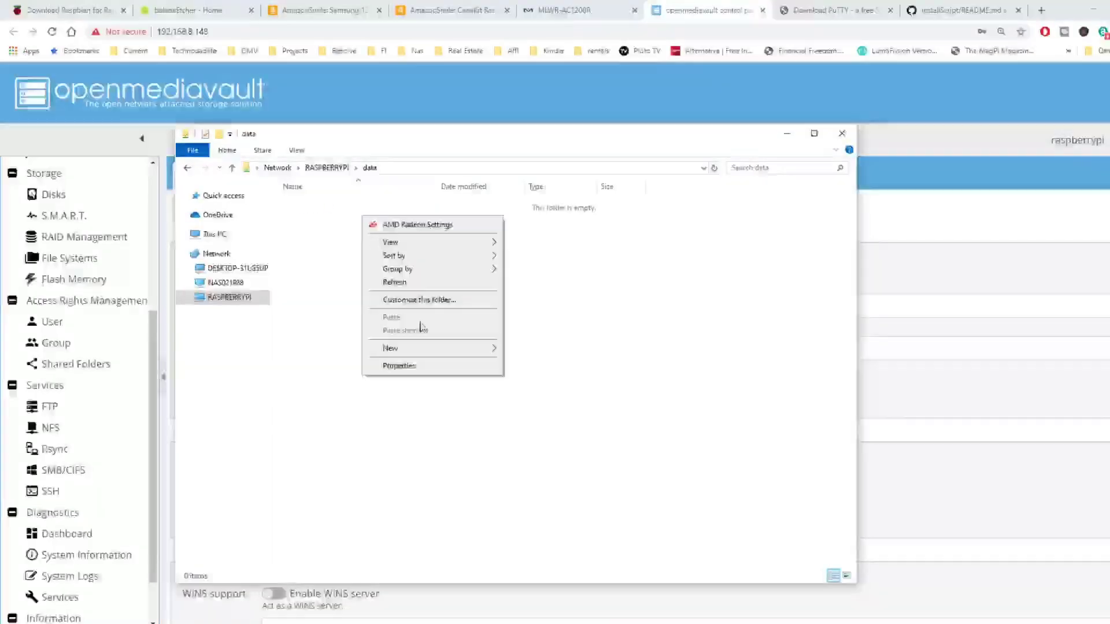
pyautogui.moveTo(426, 348)
pyautogui.click(557, 349)
pyautogui.write('appdata')
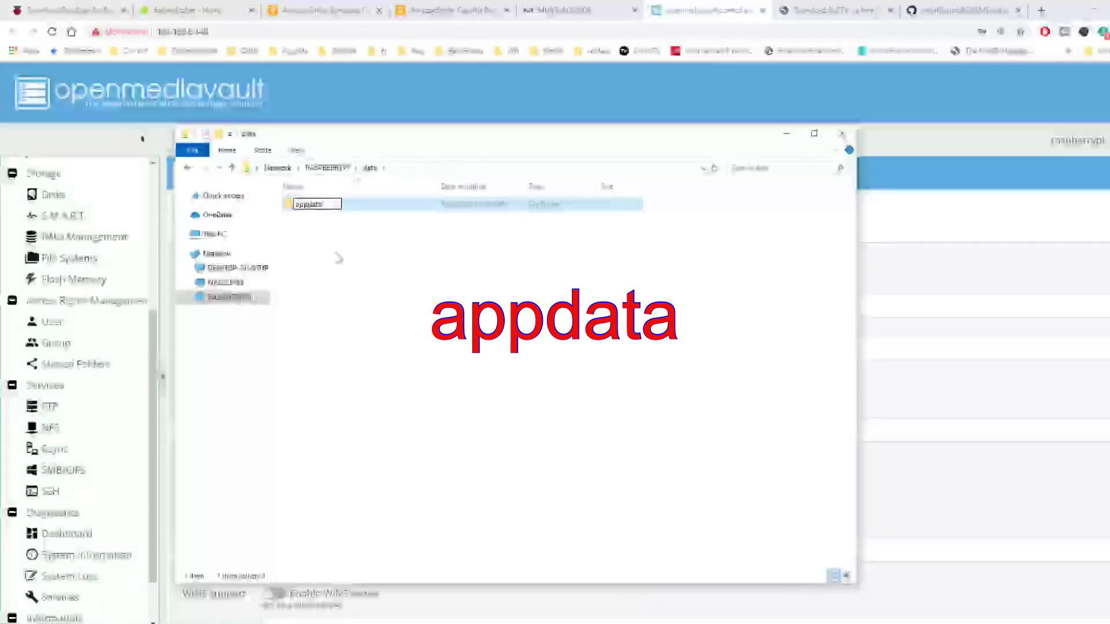
pyautogui.press('Return')
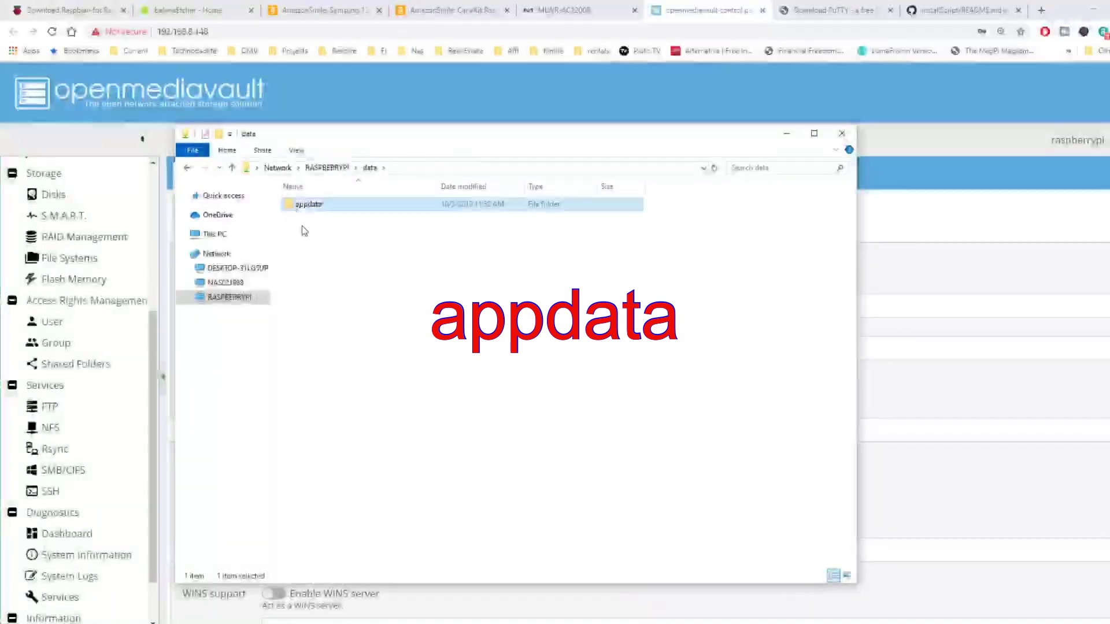
# Create 'downloads' and 'media' folders next to appdata in the data share
pyautogui.rightClick(301, 227)
pyautogui.moveTo(372, 377)
pyautogui.click(468, 376)
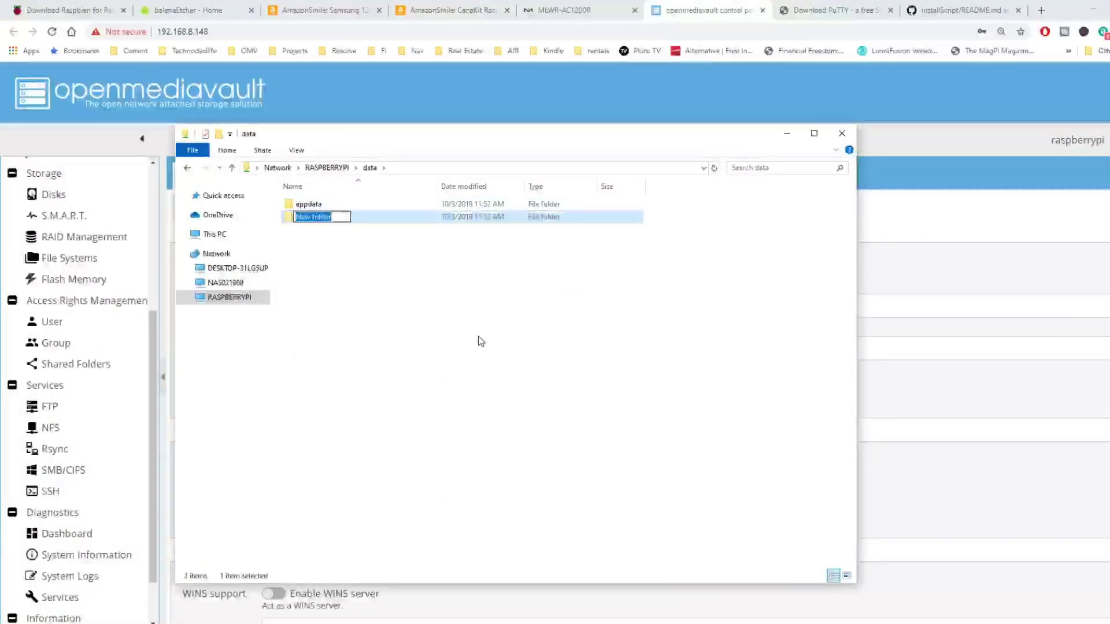
pyautogui.write('downloads')
pyautogui.press('Return')
pyautogui.rightClick(323, 242)
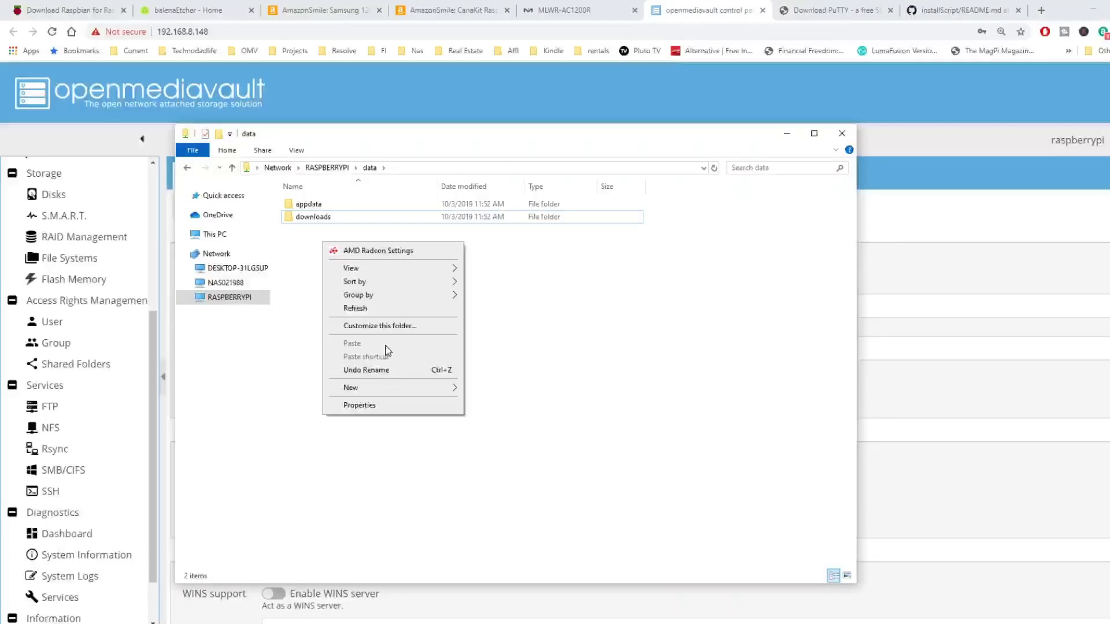
pyautogui.moveTo(396, 390)
pyautogui.click(493, 389)
pyautogui.write('media')
pyautogui.click(478, 285)
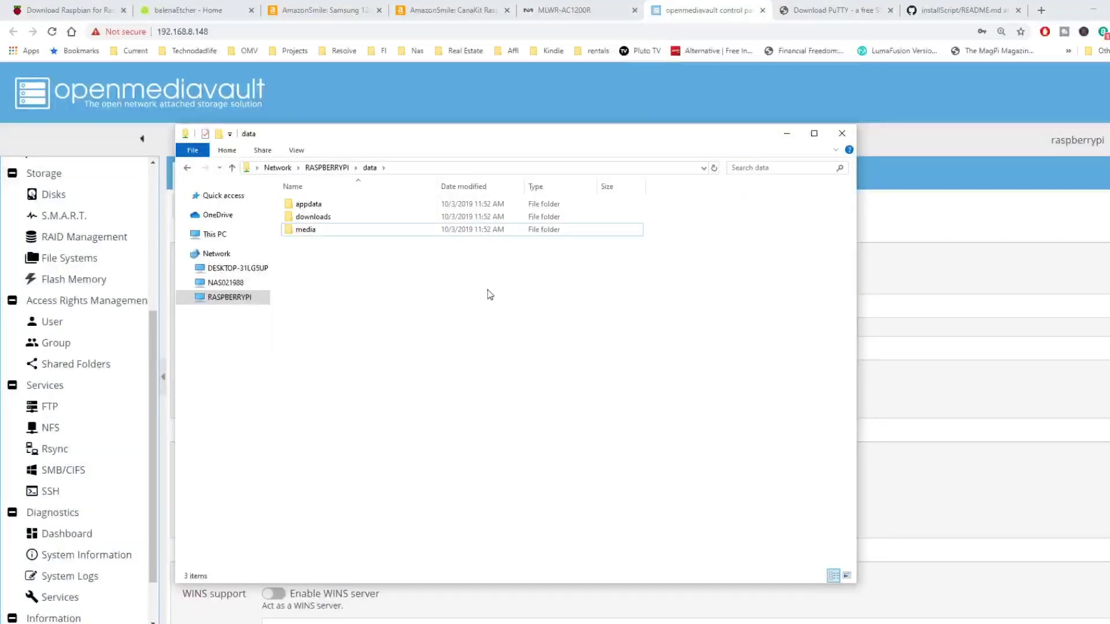
# Open OMV-Extras and change Docker Storage from /var/lib/docker to the appdata folder on datadisk
pyautogui.click(790, 140)
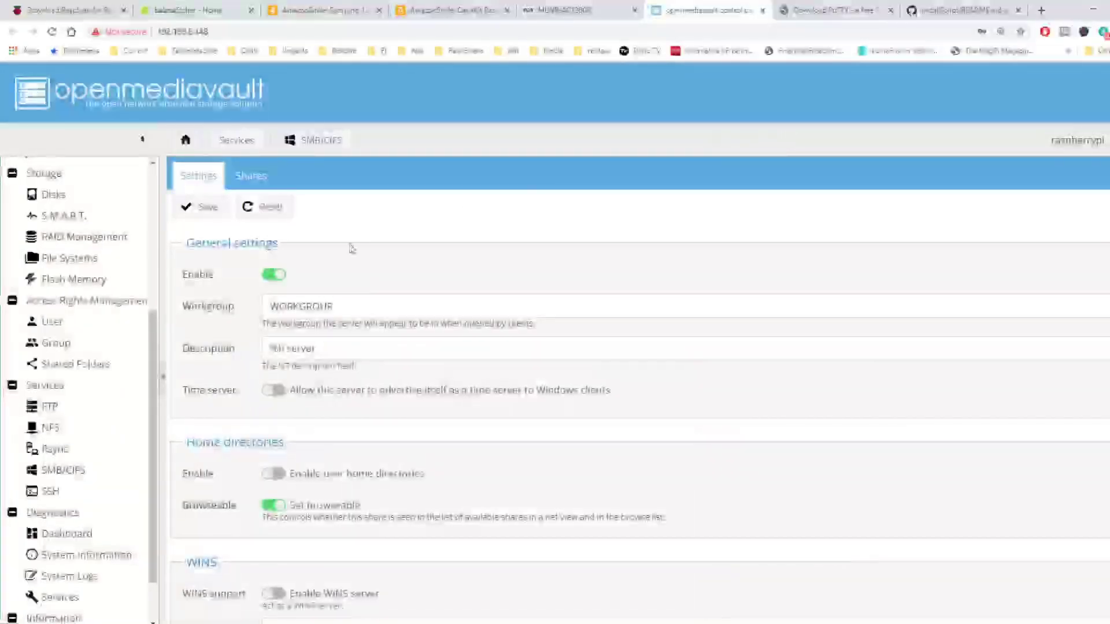
pyautogui.scroll(5, 116, 293)
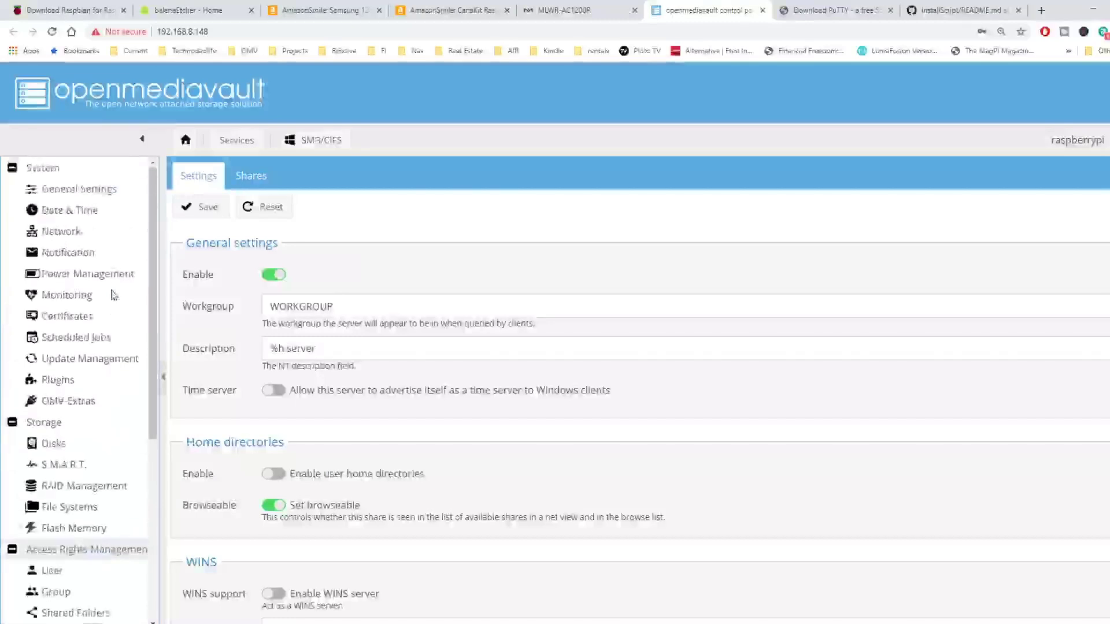
pyautogui.click(92, 402)
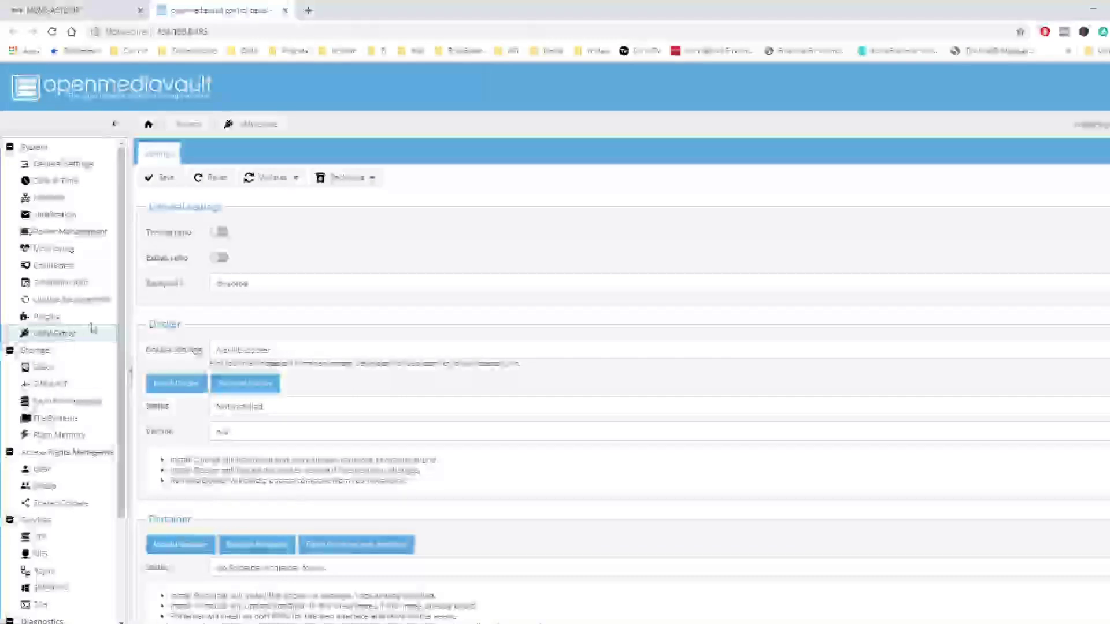
pyautogui.scroll(-3, 315, 287)
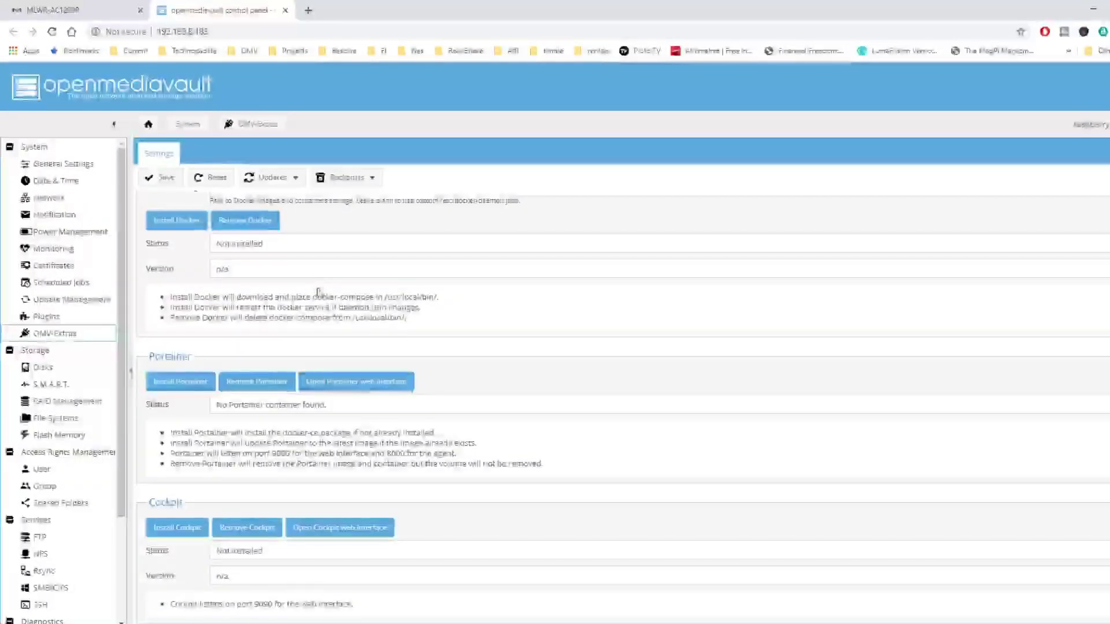
pyautogui.scroll(3, 317, 287)
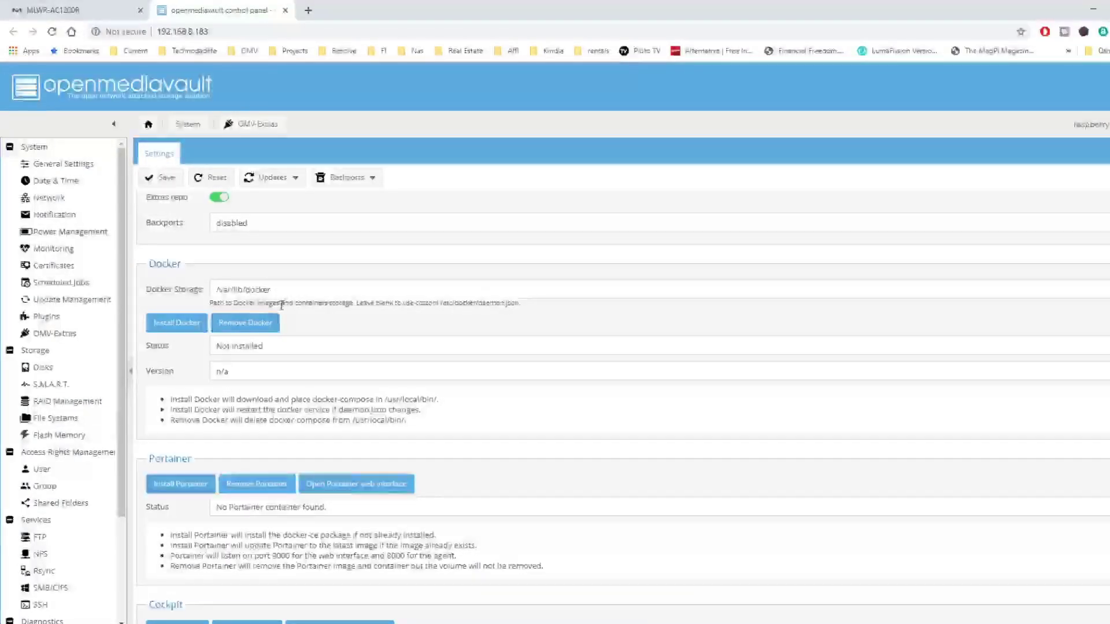
pyautogui.moveTo(206, 276); pyautogui.dragTo(307, 301)
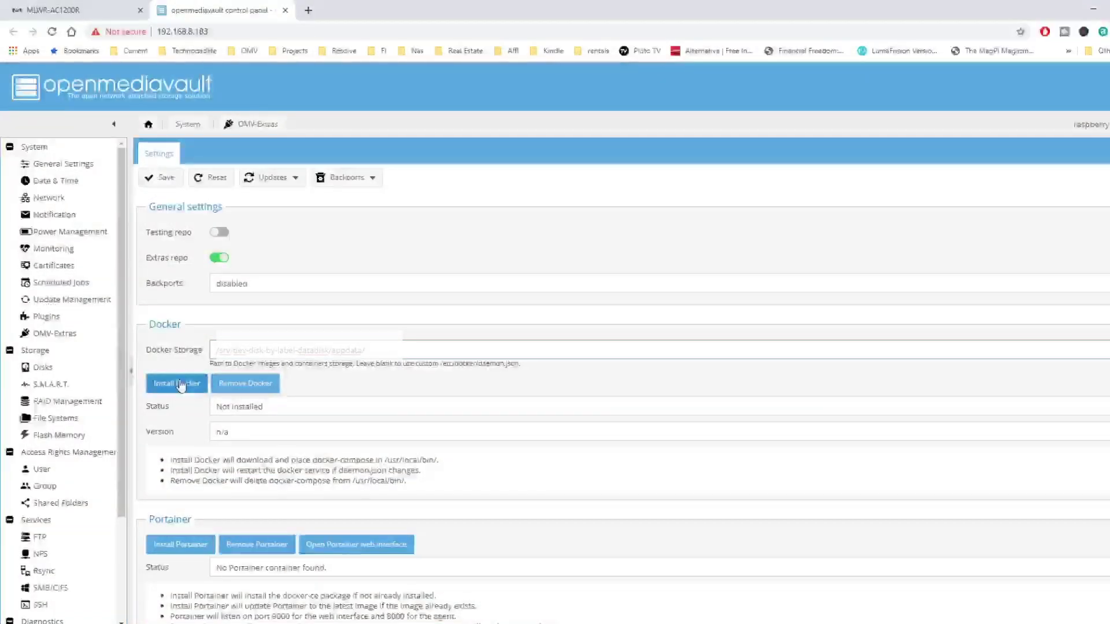
# Install Docker, then Portainer, from OMV-Extras and open Portainer's web interface on port 9000
pyautogui.click(182, 385)
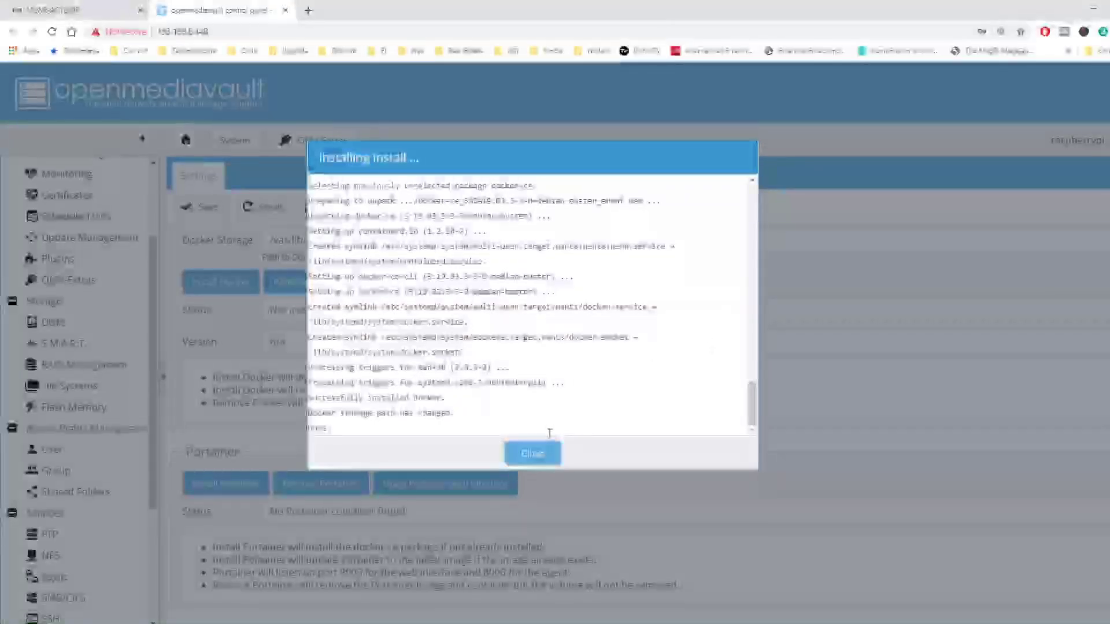
pyautogui.click(538, 456)
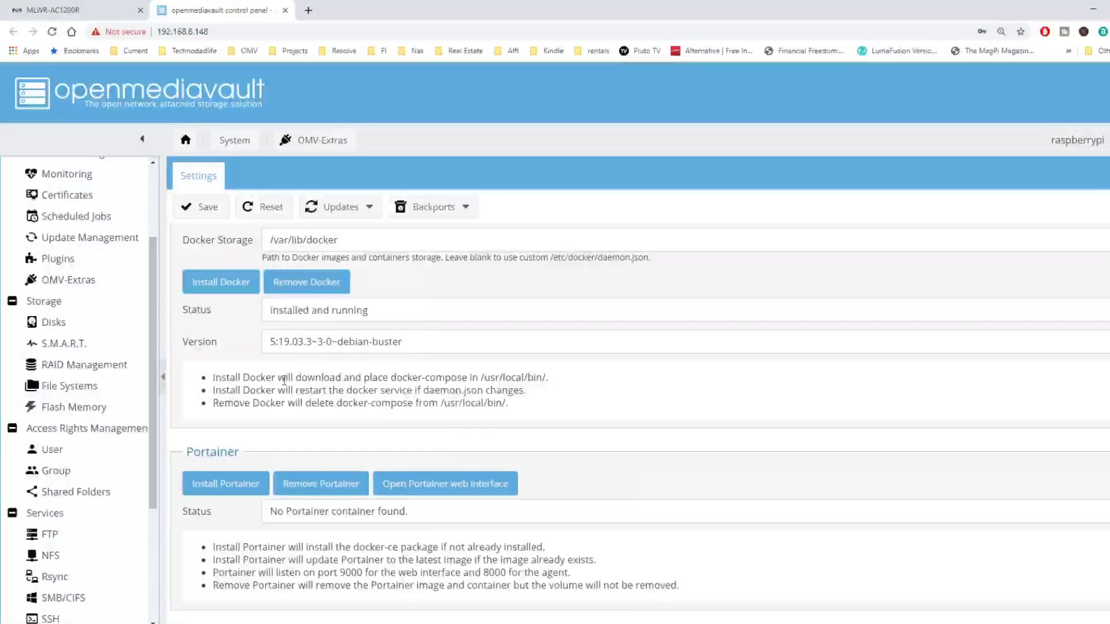
pyautogui.scroll(-2, 283, 380)
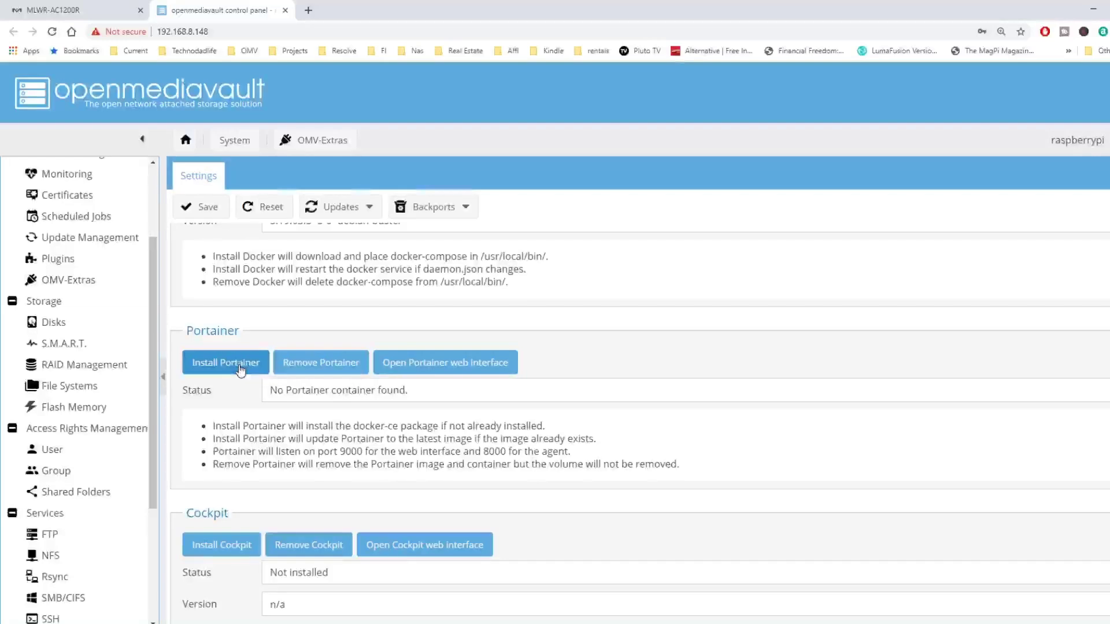
pyautogui.click(239, 366)
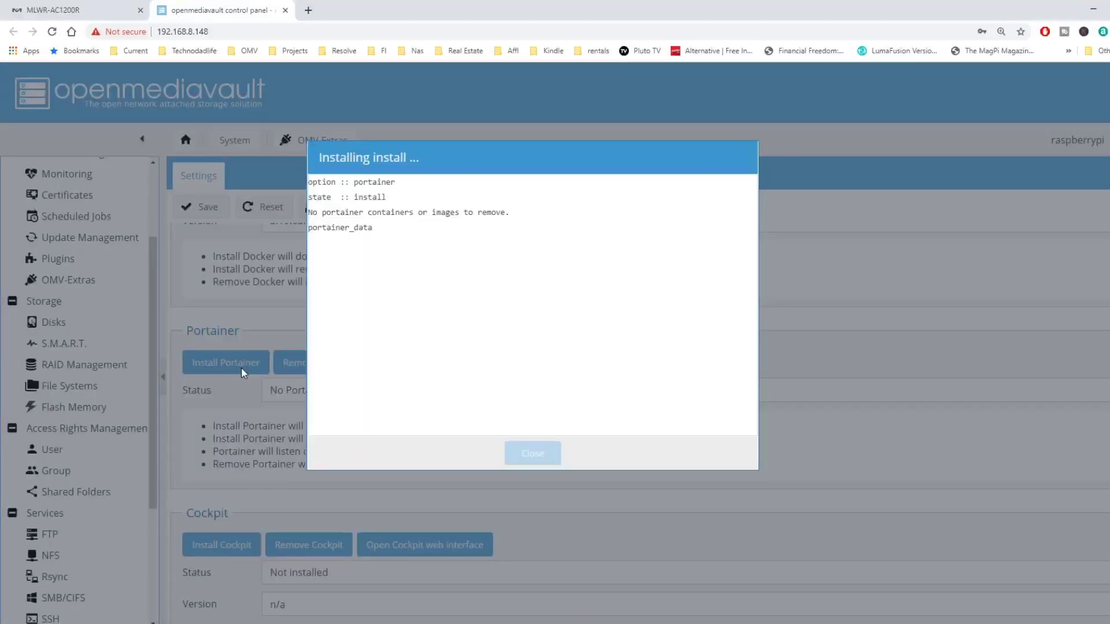
pyautogui.click(534, 454)
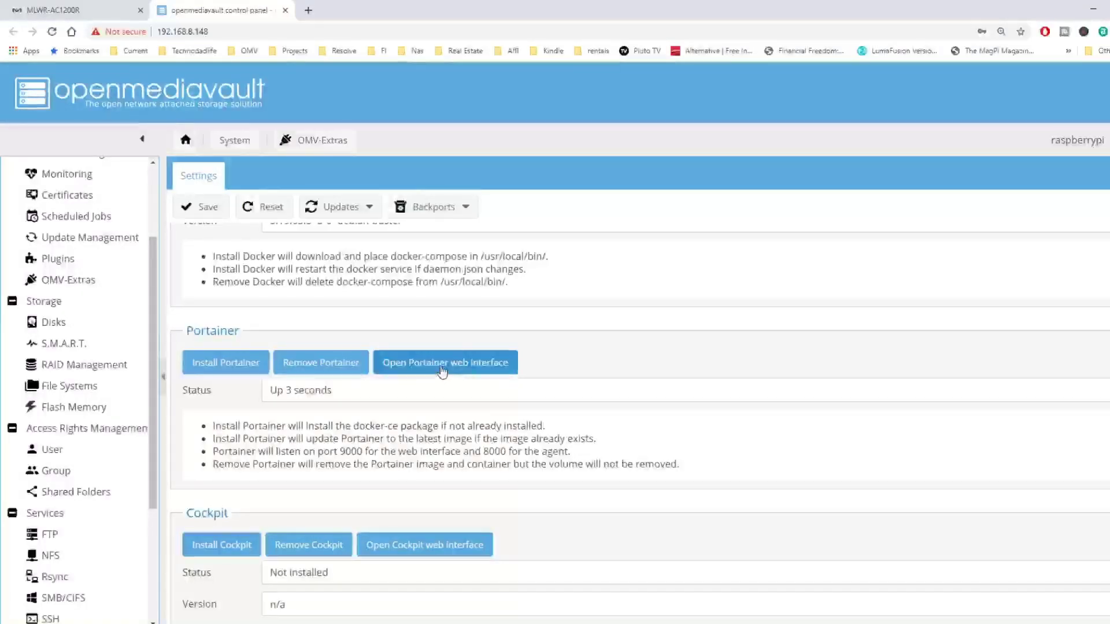
pyautogui.click(442, 363)
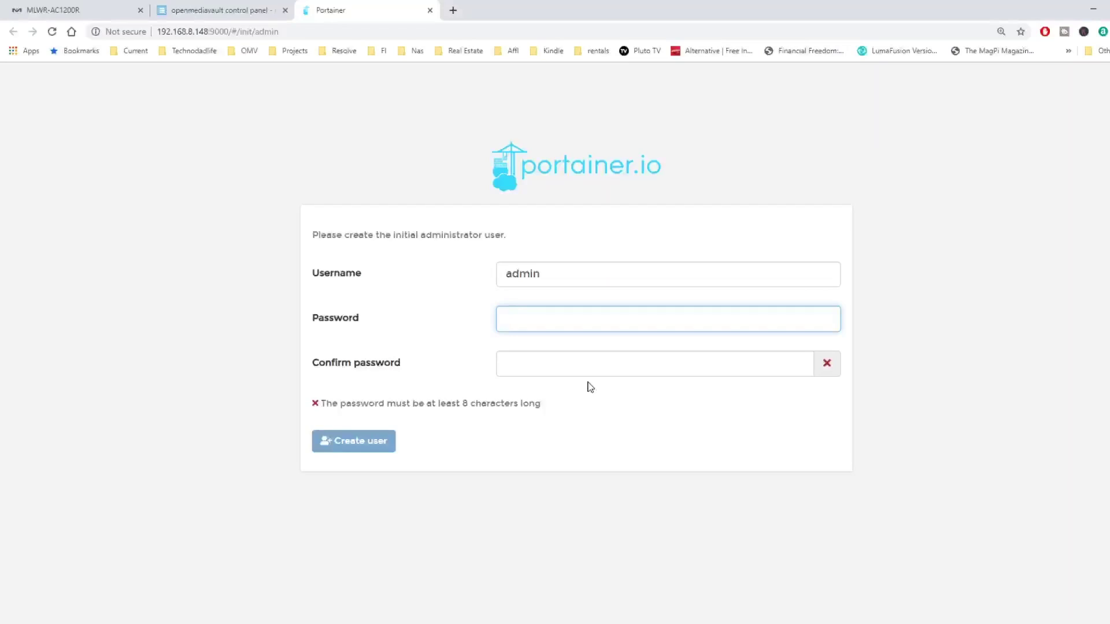
# Create the Portainer administrator account with a chosen password
pyautogui.write('•••••••••')
pyautogui.click(570, 364)
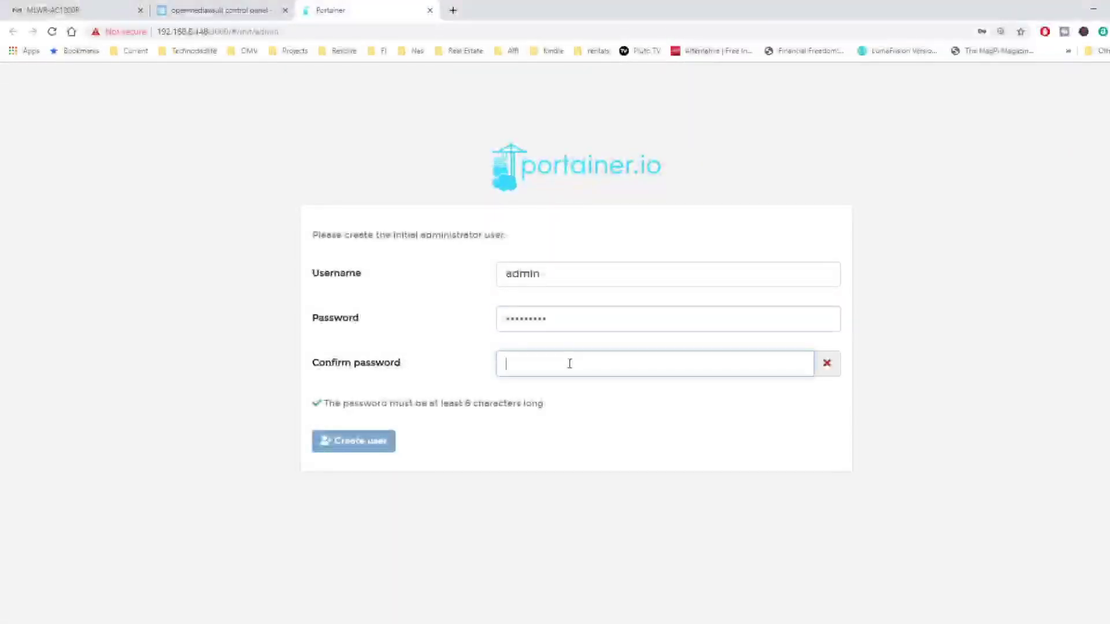
pyautogui.write('•••••••••')
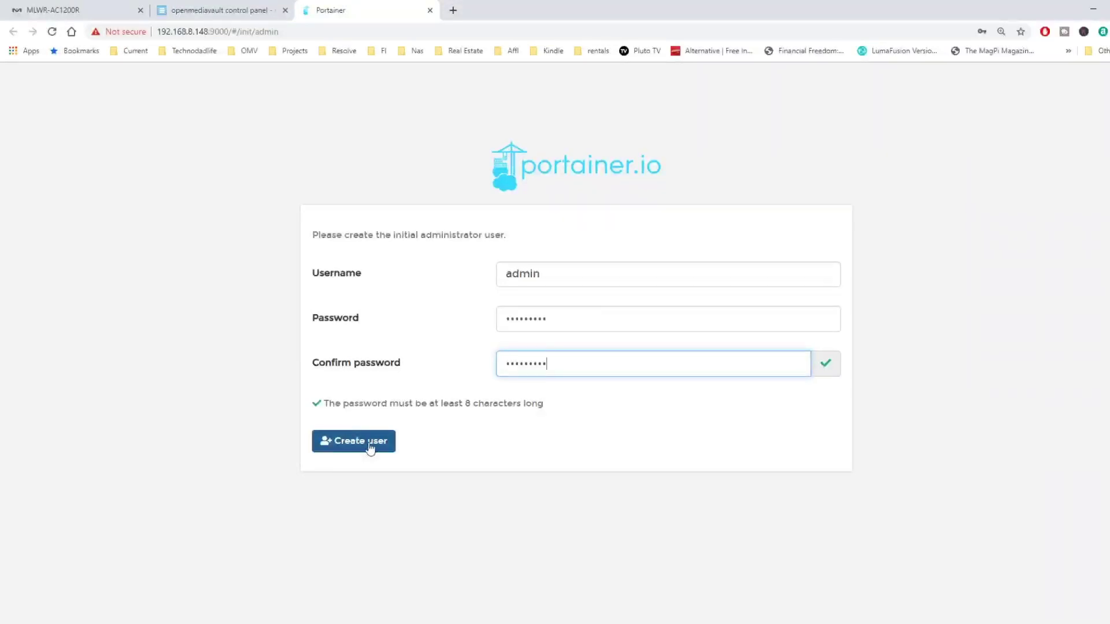
pyautogui.click(368, 445)
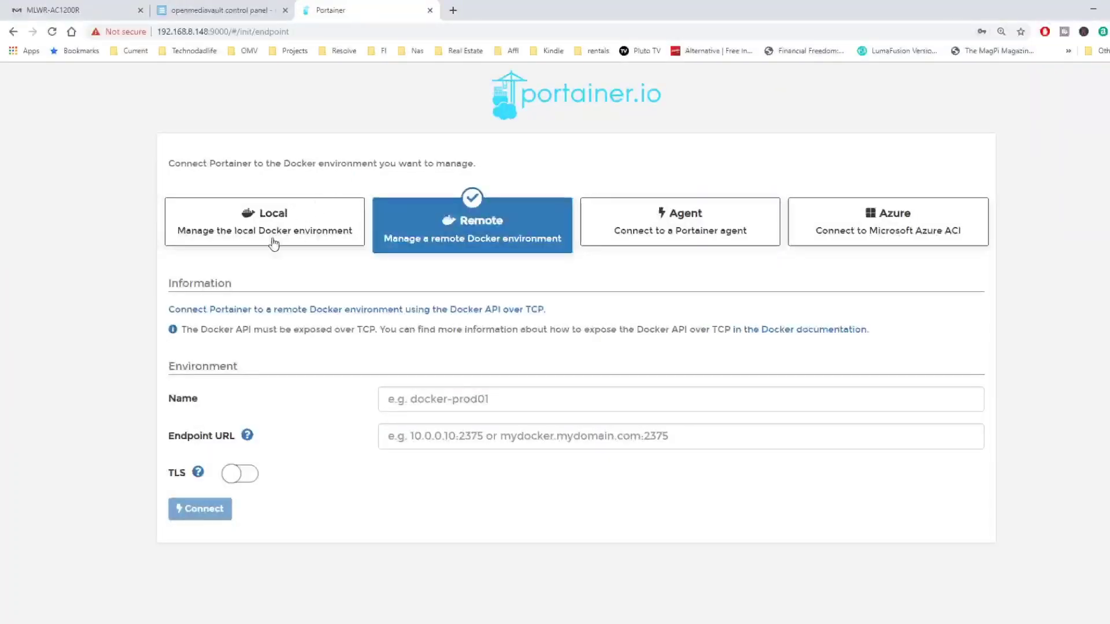
# Connect Portainer to the Local Docker environment, view its containers, then close the tab
pyautogui.click(273, 237)
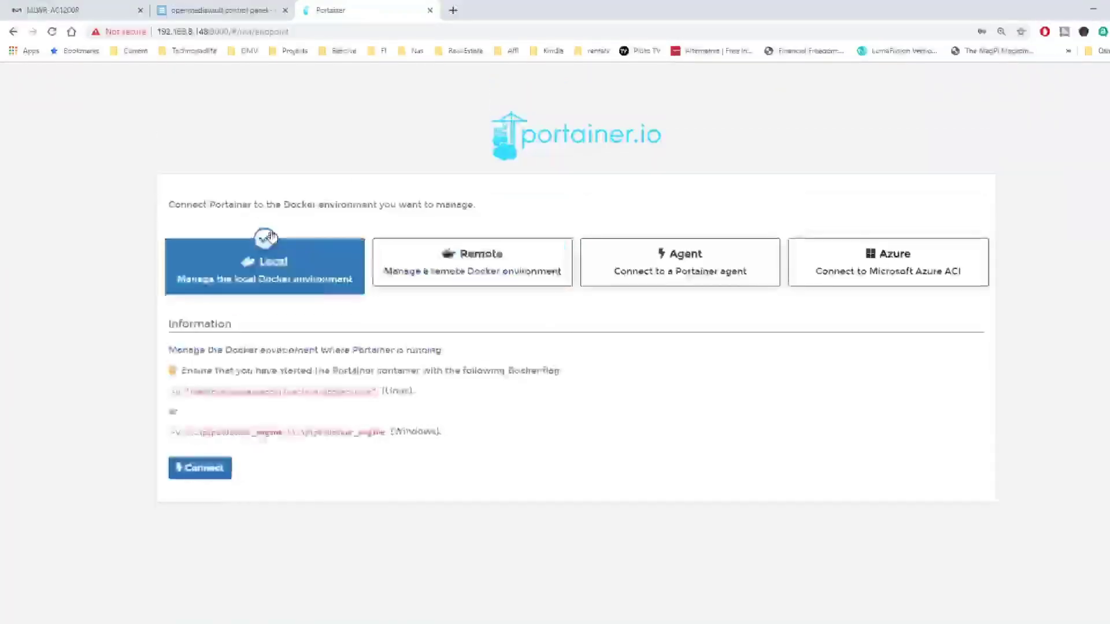
pyautogui.click(204, 470)
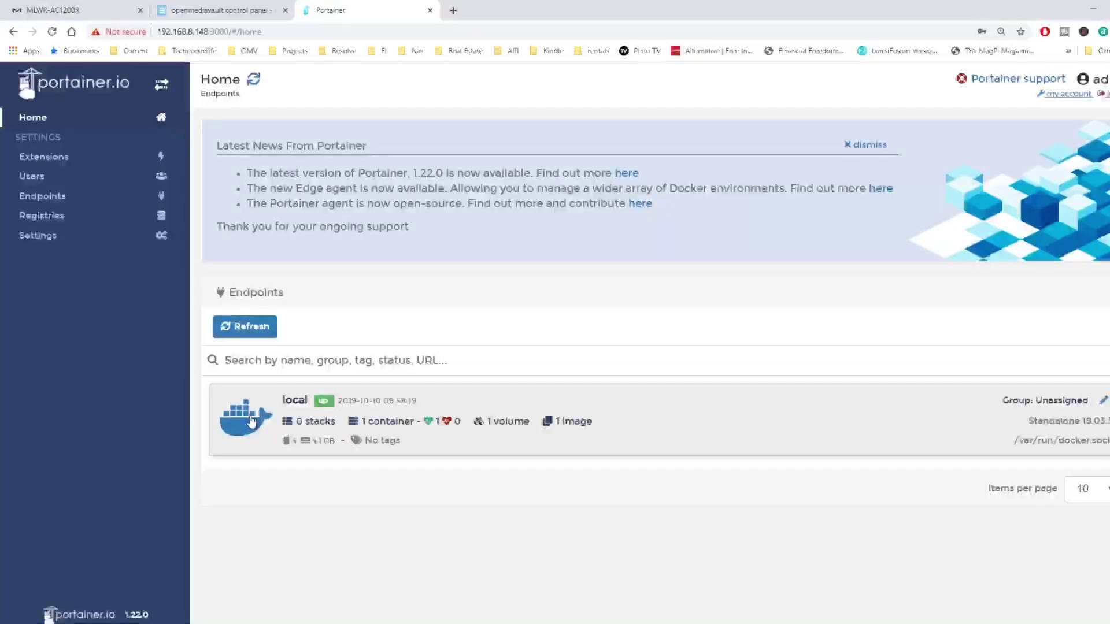
pyautogui.click(251, 421)
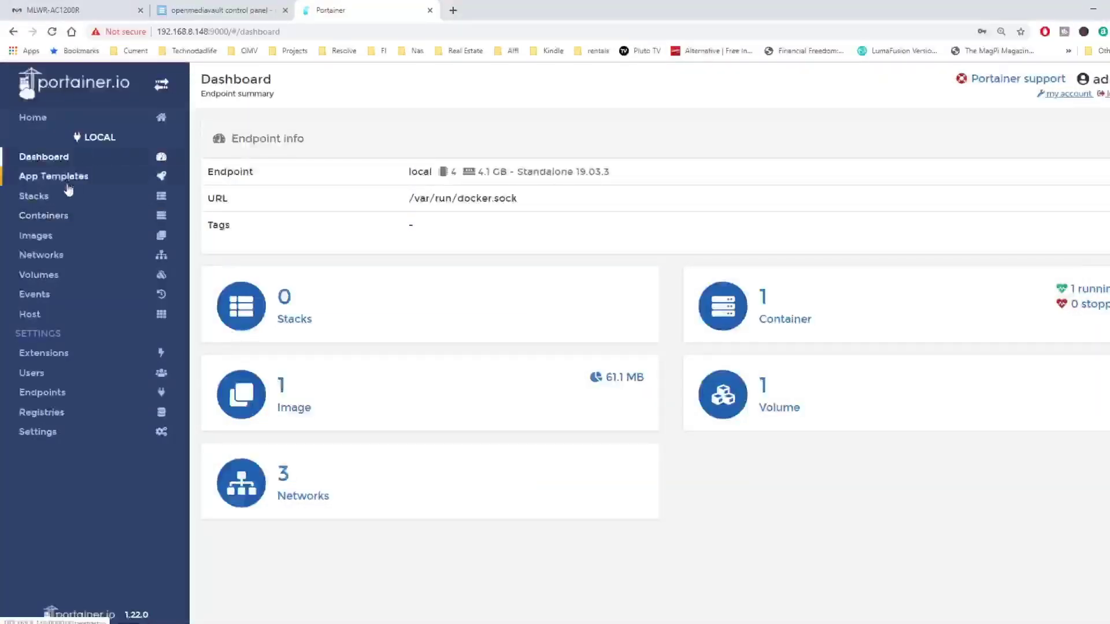
pyautogui.click(65, 217)
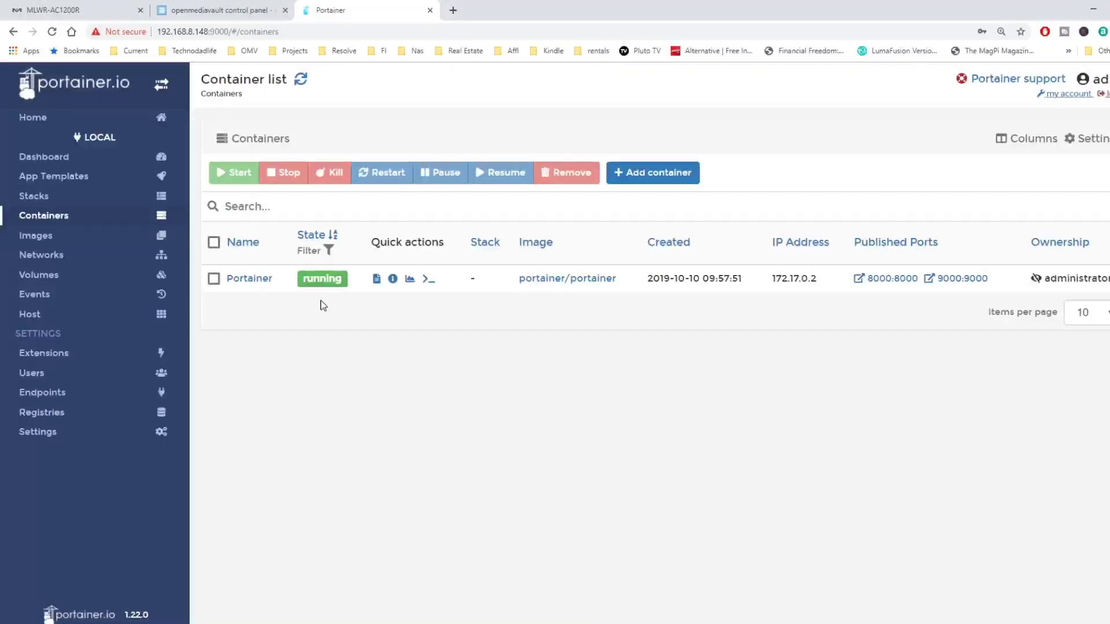
pyautogui.click(429, 10)
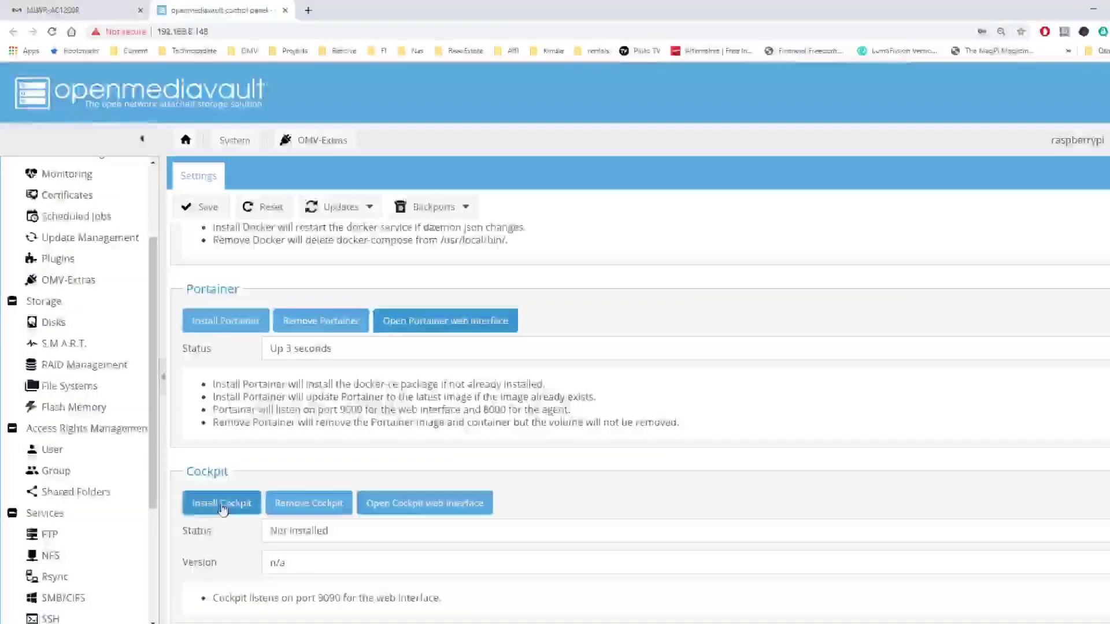
# Install Cockpit 188-1 and open its port 9090 web interface up to the certificate warning
pyautogui.click(223, 506)
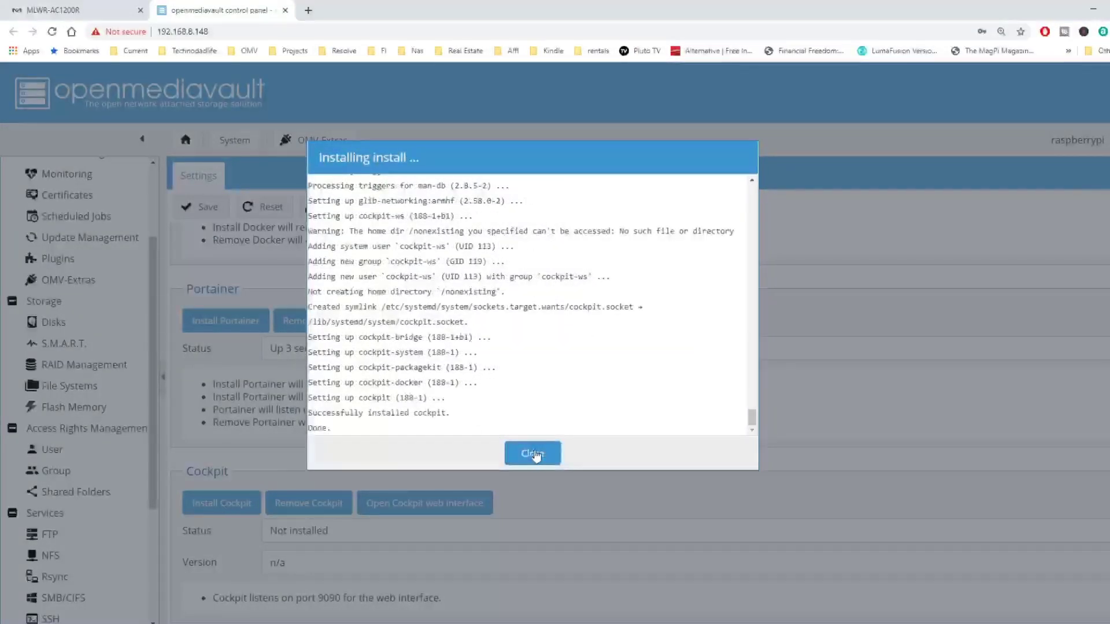
pyautogui.click(533, 453)
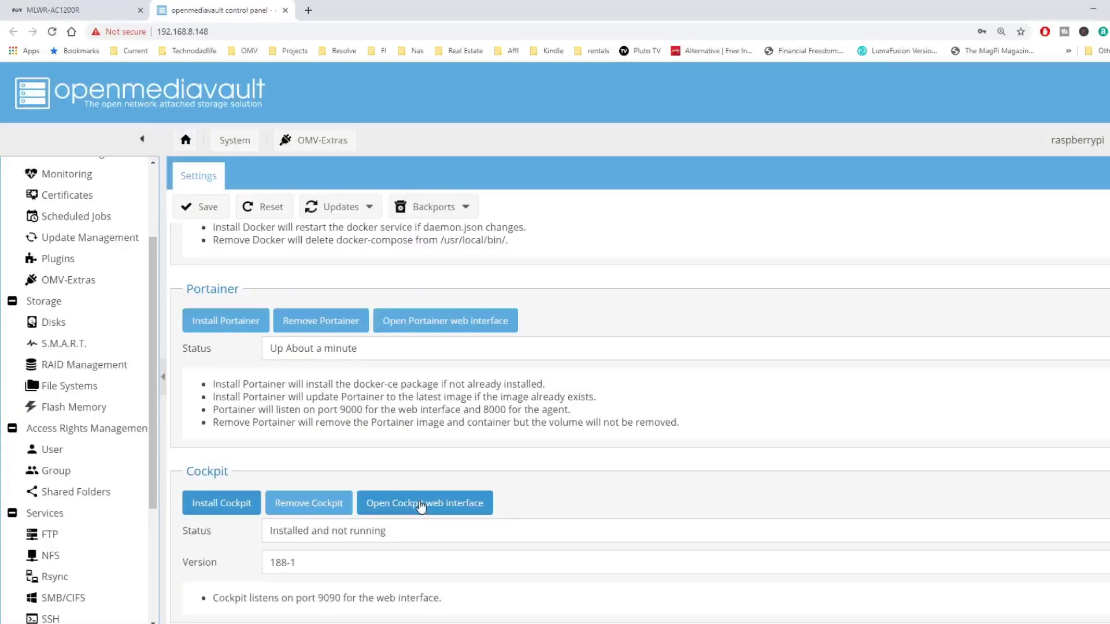
pyautogui.click(420, 505)
pyautogui.click(386, 453)
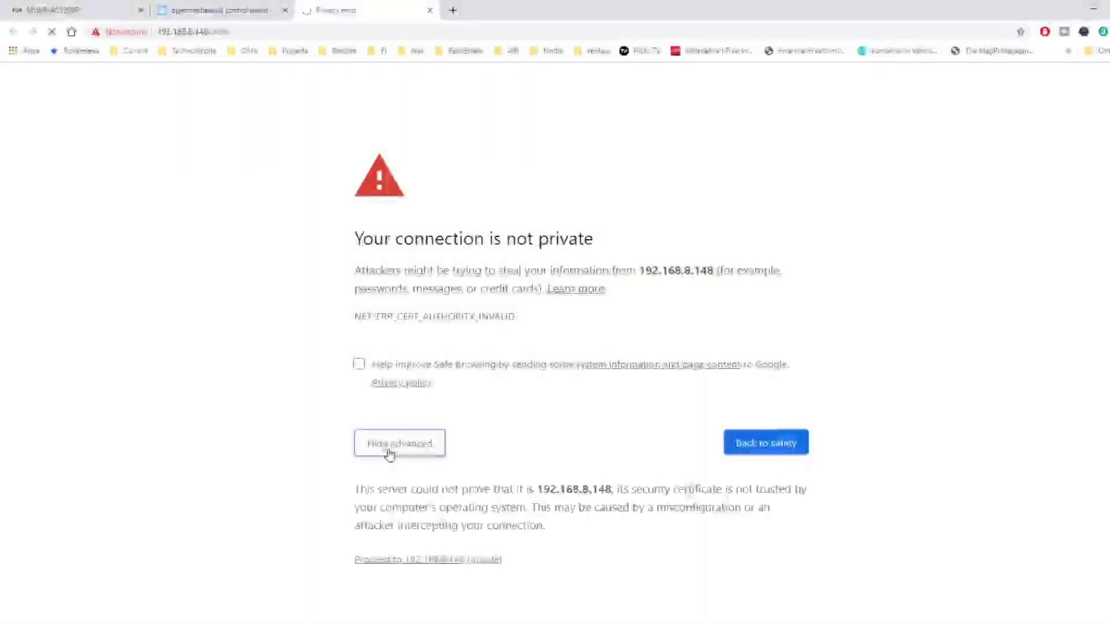
# Proceed past the certificate warning to 192.168.8.148 and log in to Cockpit with the system account
pyautogui.click(421, 561)
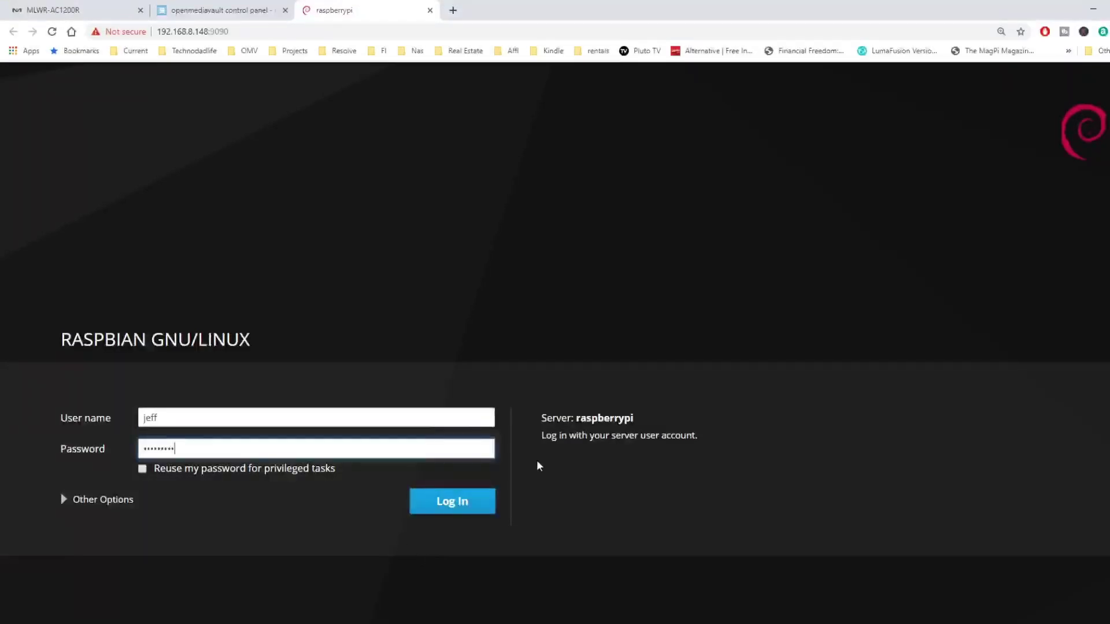
pyautogui.click(456, 505)
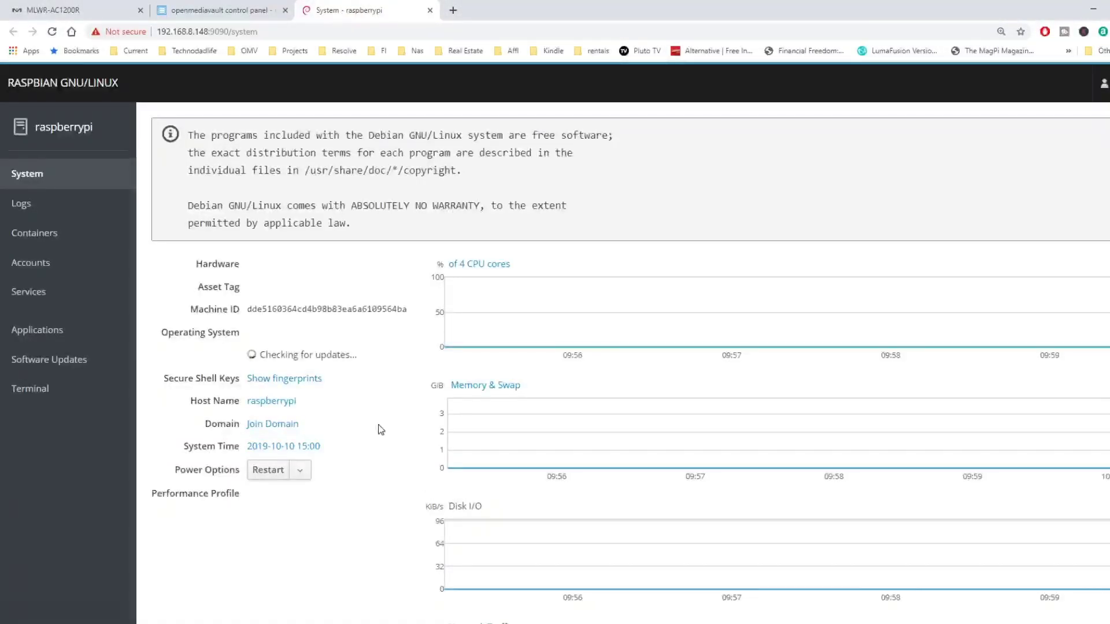
pyautogui.click(29, 175)
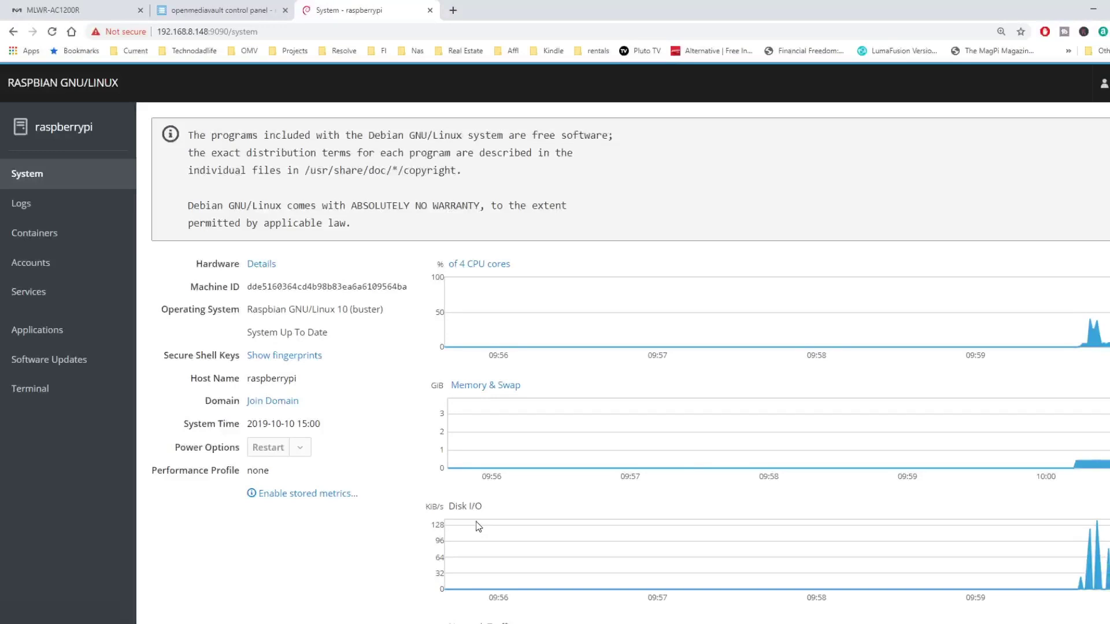
pyautogui.scroll(-2, 476, 522)
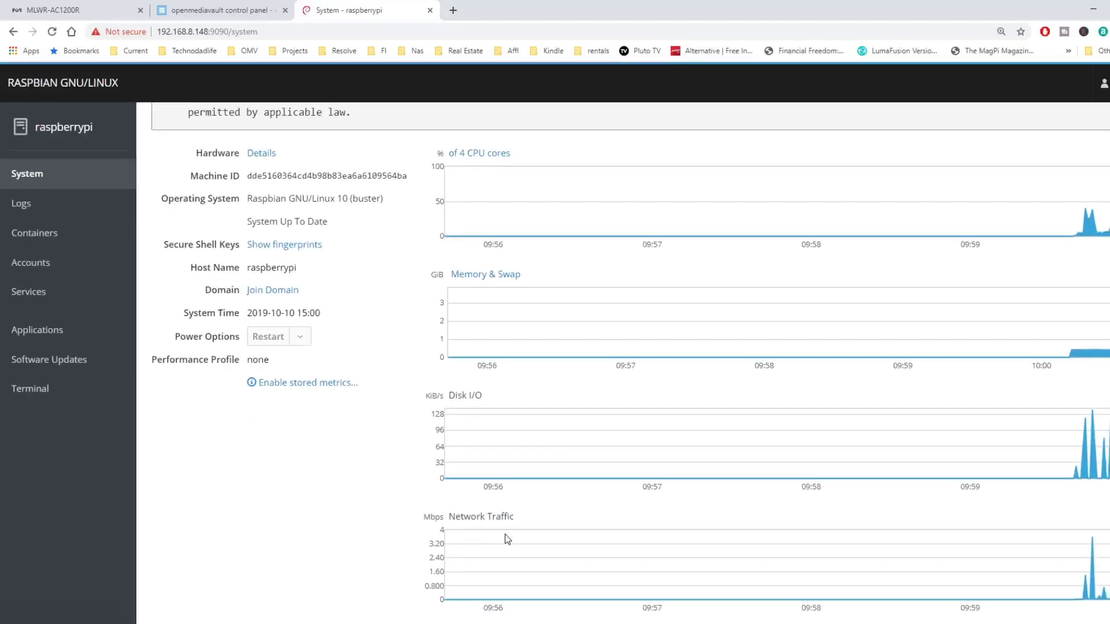
pyautogui.scroll(2, 508, 541)
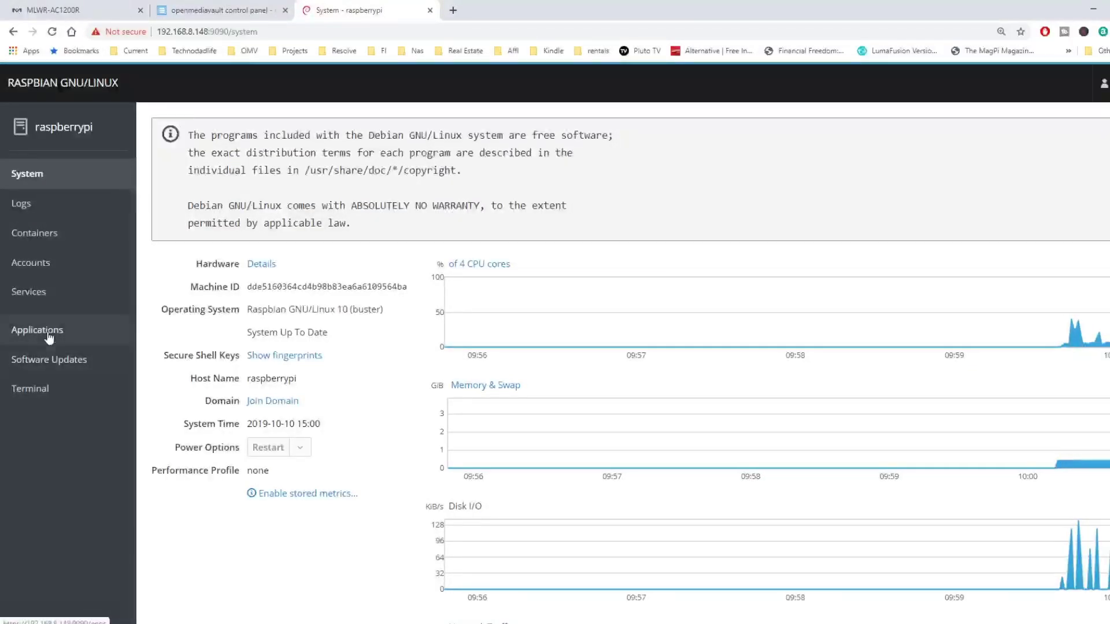
pyautogui.click(67, 174)
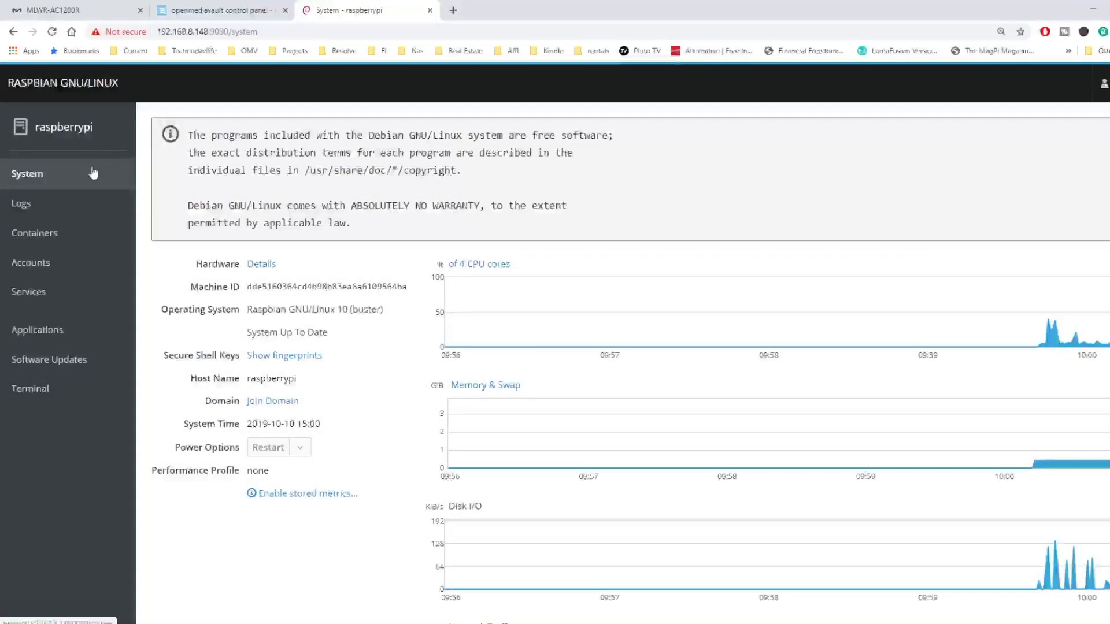